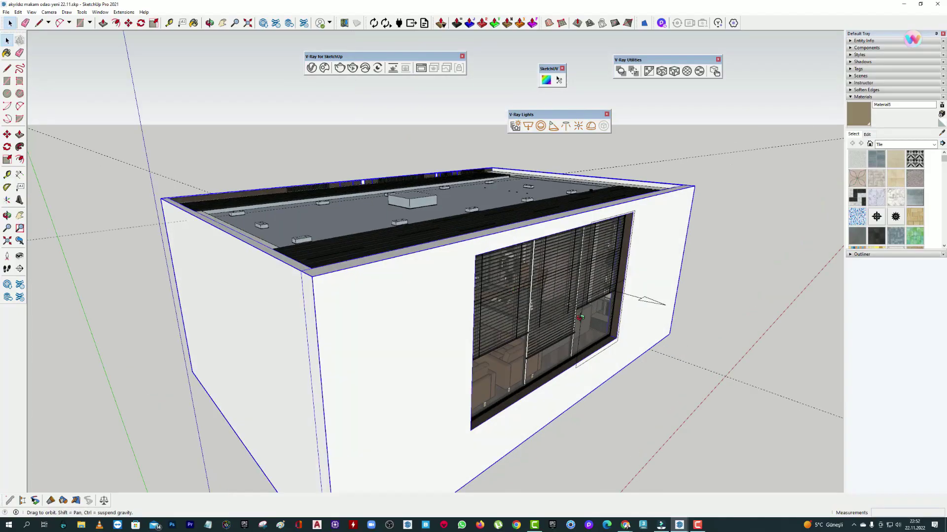
Move the selected rectangle light against the window wall
middle_click_drag(611, 297, 672, 314)
left_click(655, 295)
right_click(657, 295)
left_click(689, 178)
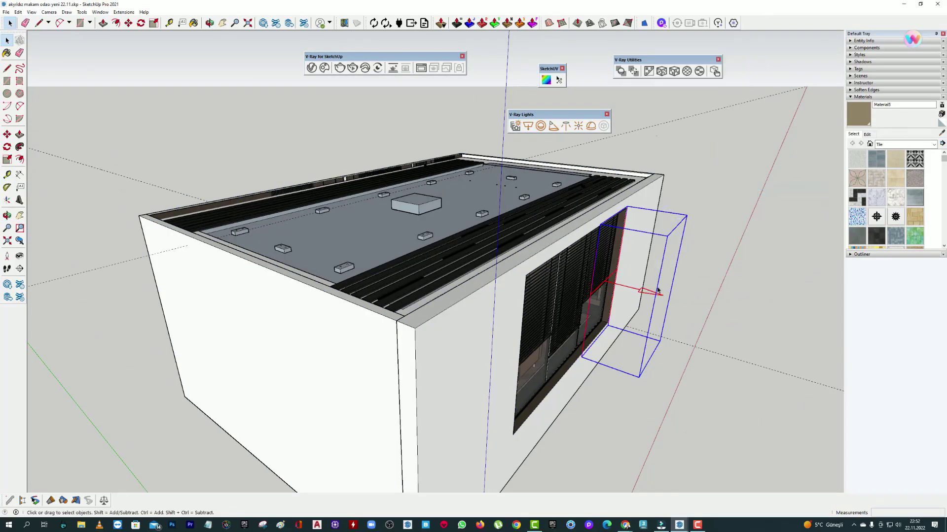
key("m")
left_click(714, 372)
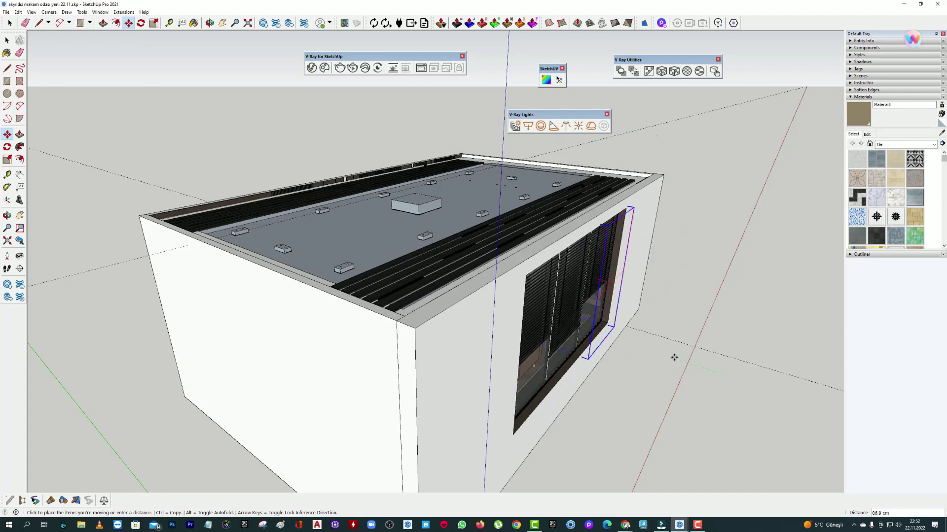
Place a copy of the light beside the original and bring up the V-Ray Asset Editor
mouse_move(690, 325)
middle_mouse_down()
mouse_move(461, 317)
mouse_move(609, 441)
middle_mouse_up()
left_click(588, 440)
key("ctrl")
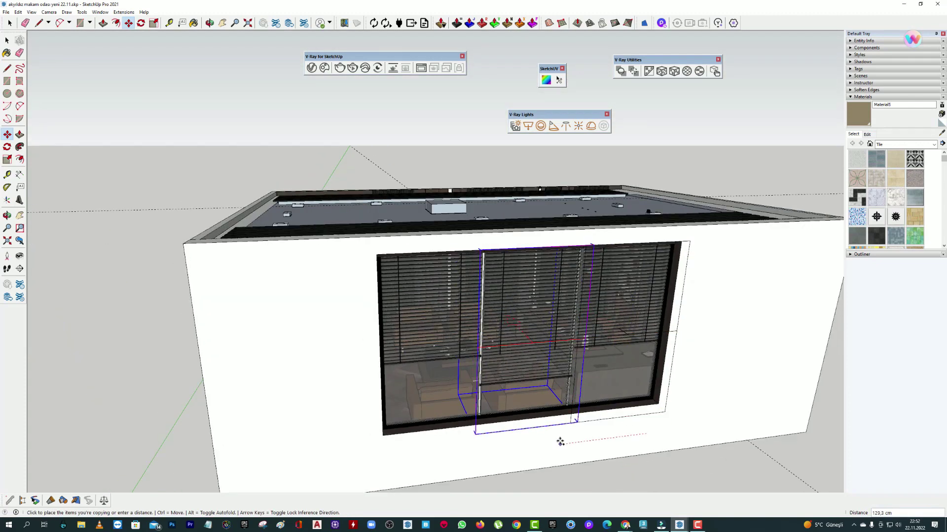
left_click(571, 430)
key("space")
middle_click_drag(174, 105, 319, 93)
left_click(311, 67)
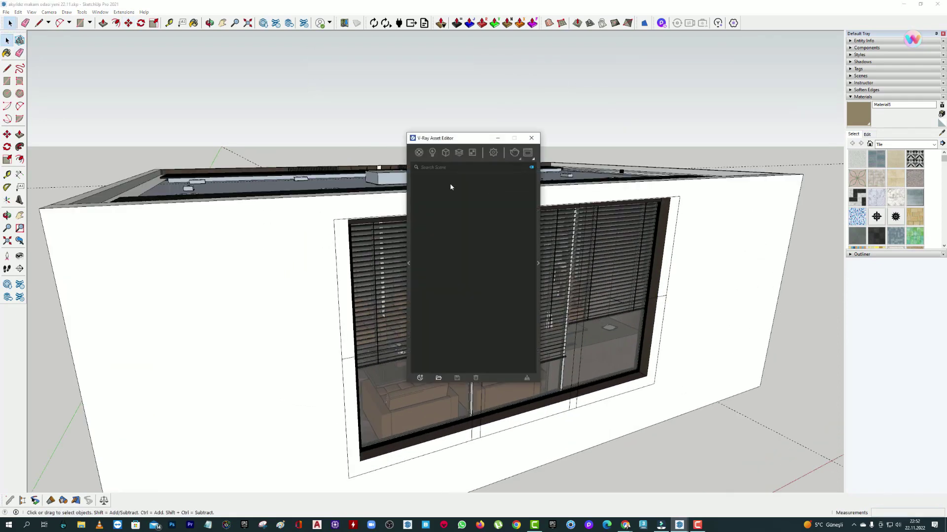
Size the Rectangle Light to 45.8 × 100.2 with directionality 0.16
left_click(375, 107)
left_click(314, 108)
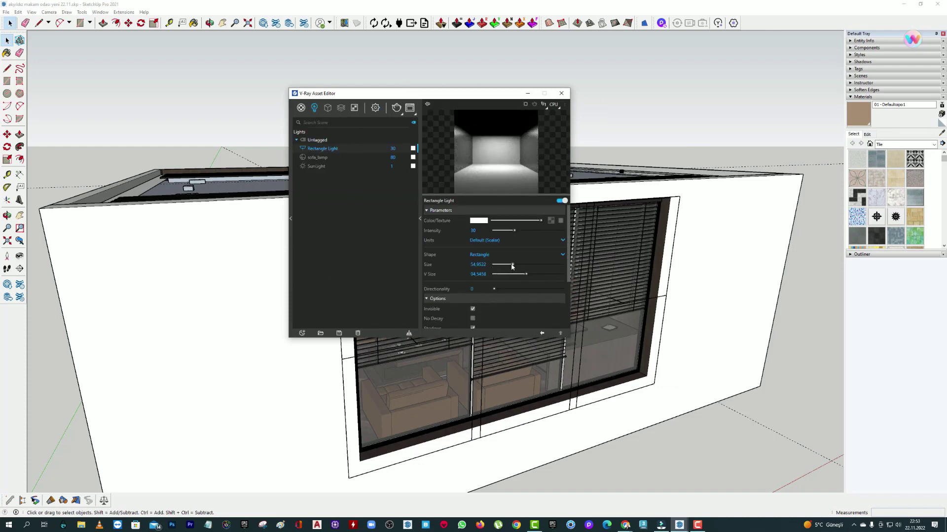
left_click_drag(526, 275, 518, 268)
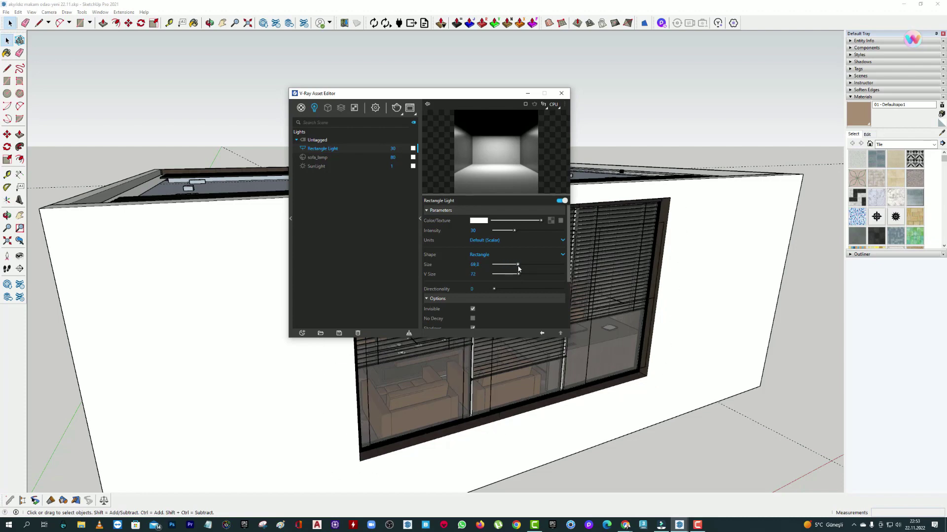
left_click_drag(485, 96, 273, 54)
mouse_move(307, 232)
left_mouse_down()
mouse_move(297, 235)
mouse_move(332, 235)
mouse_move(317, 237)
left_mouse_up()
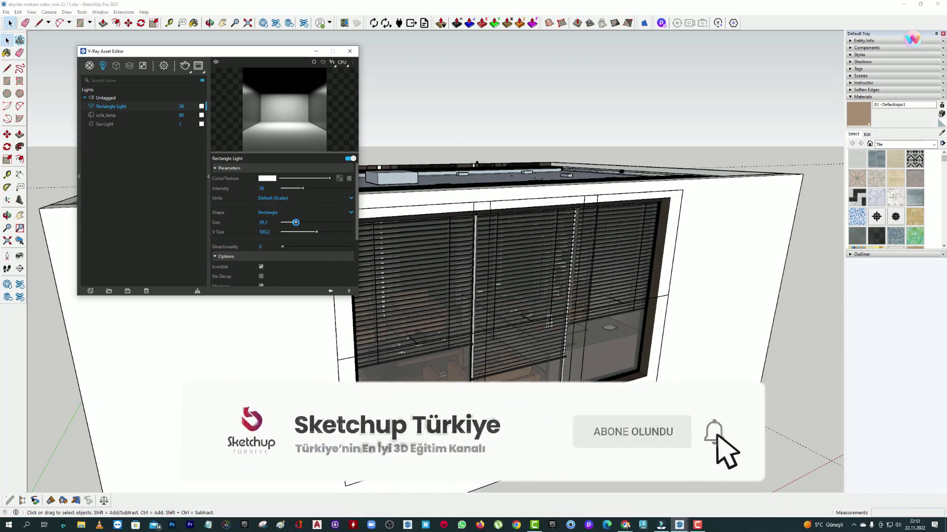
left_click_drag(295, 222, 298, 223)
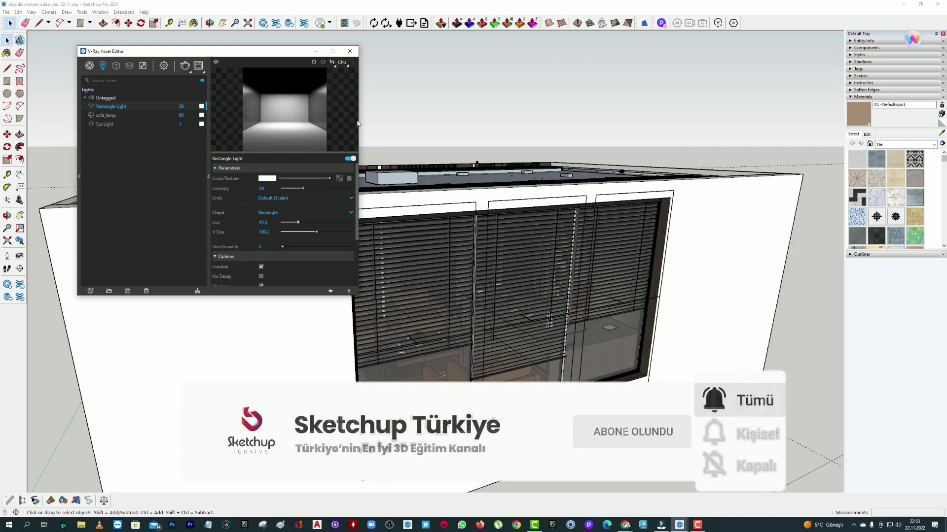
left_click_drag(279, 247, 302, 247)
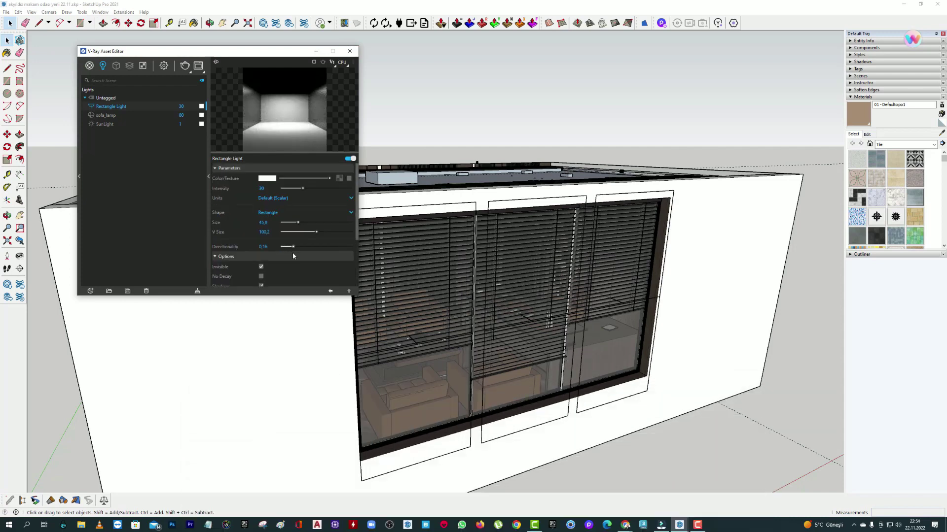
Set the V-Ray denoiser engine to NVIDIA AI Denoiser
left_click(164, 66)
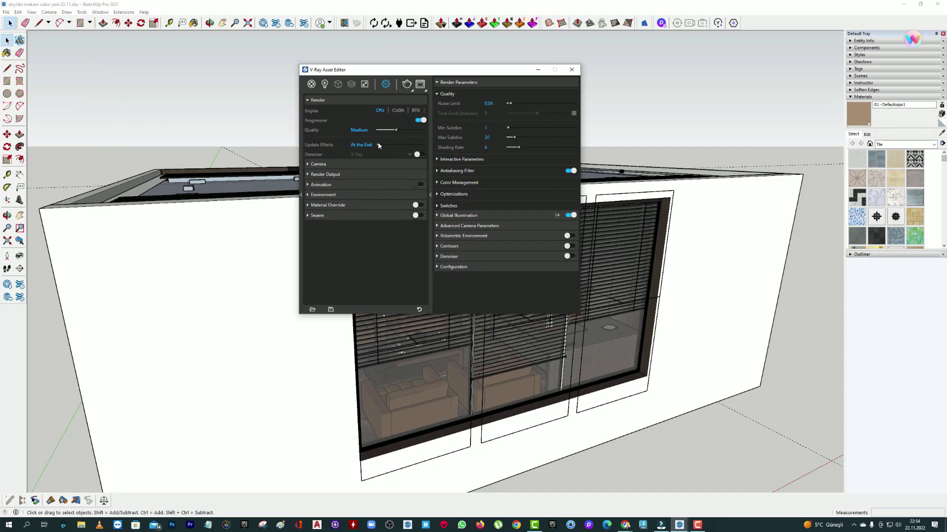
left_click(406, 163)
left_click(483, 259)
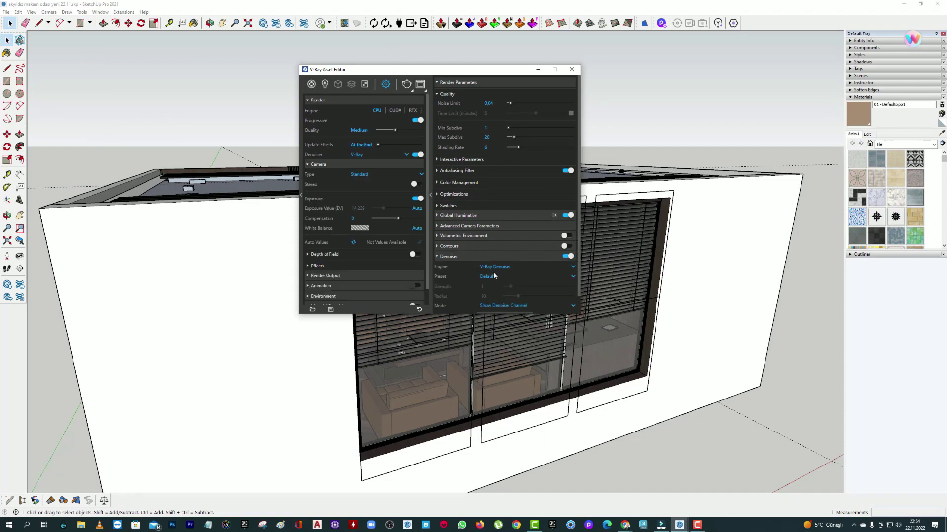
left_click(406, 154)
left_click(379, 164)
scroll(375, 197, "down", 3)
left_click(326, 196)
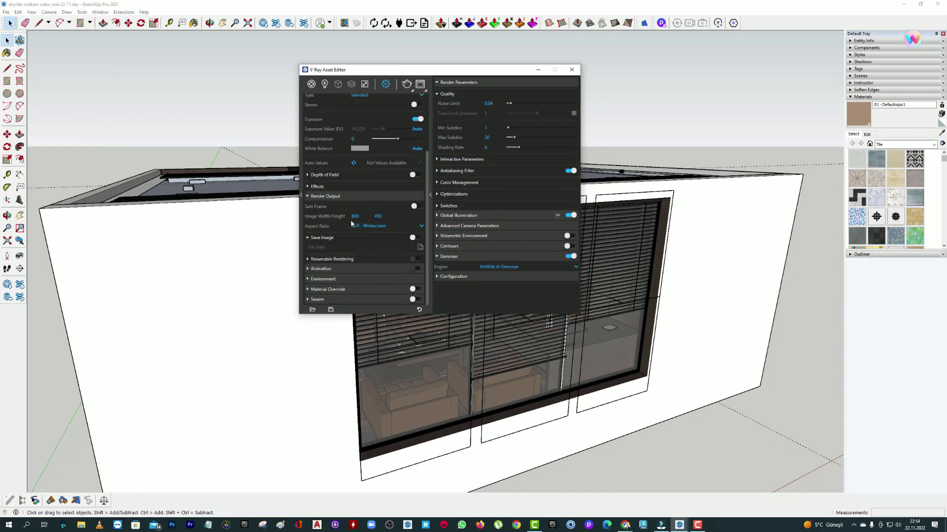
Close the V-Ray settings and zoom into the office toward the window blinds
left_click(538, 70)
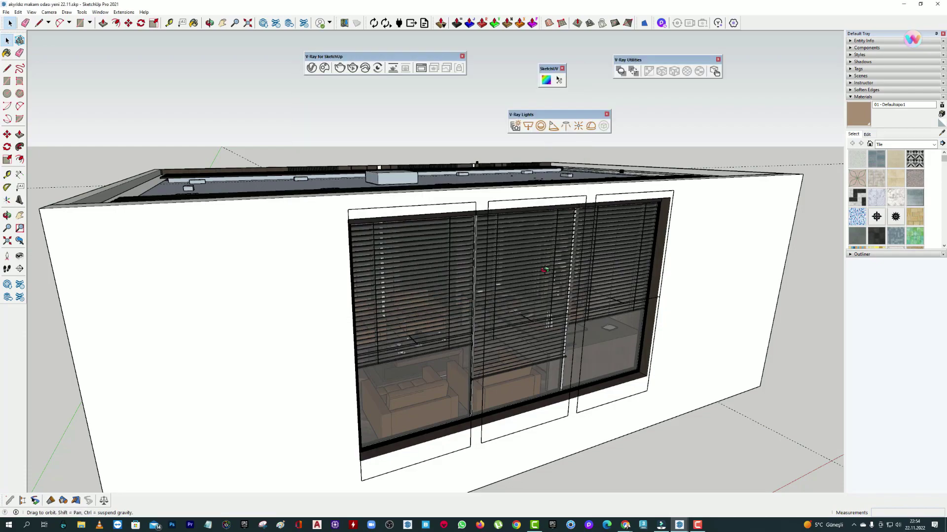
scroll(516, 306, "up", 3)
scroll(516, 306, "up", 5)
scroll(443, 247, "up", 5)
scroll(323, 206, "up", 3)
mouse_move(322, 207)
middle_mouse_down()
mouse_move(344, 276)
mouse_move(613, 333)
middle_mouse_up()
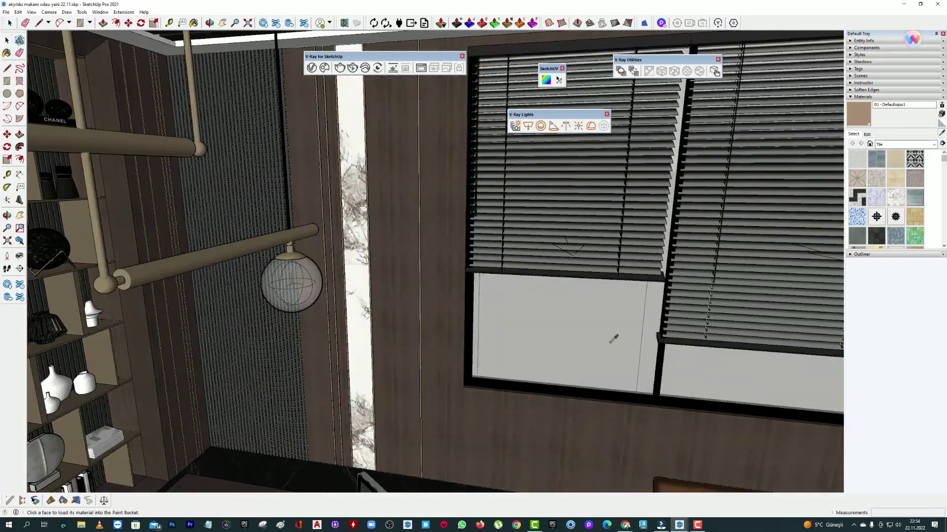
Sample the Translucent Glass Gray material and lower its opacity to 3
key("b")
left_click(867, 135)
left_click_drag(861, 248, 850, 256)
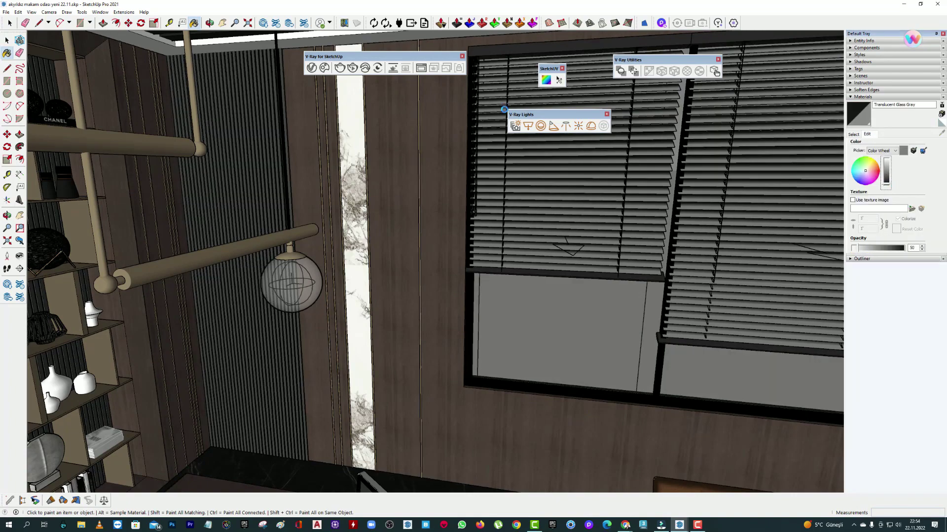
Convert the glass material into a V-Ray material
left_click(716, 73)
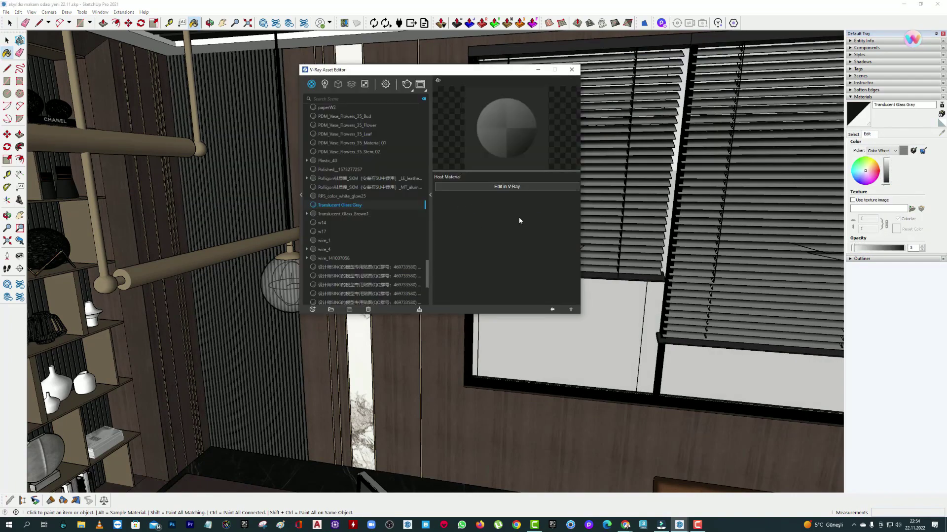
left_click(517, 187)
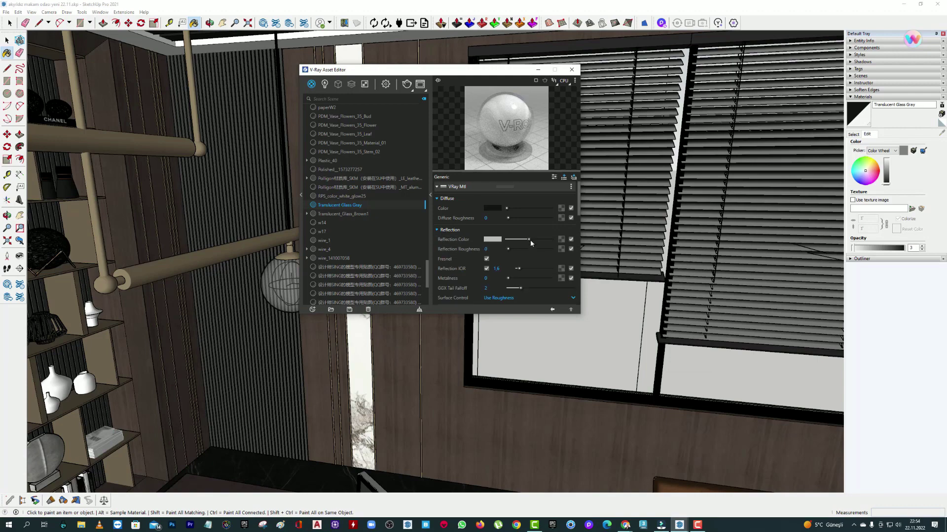
scroll(464, 265, "down", 5)
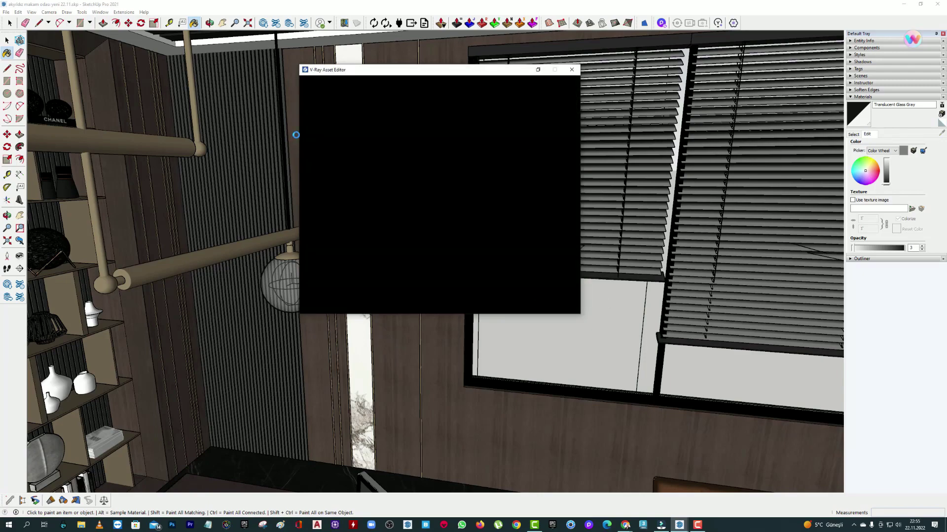
middle_click_drag(296, 134, 401, 265)
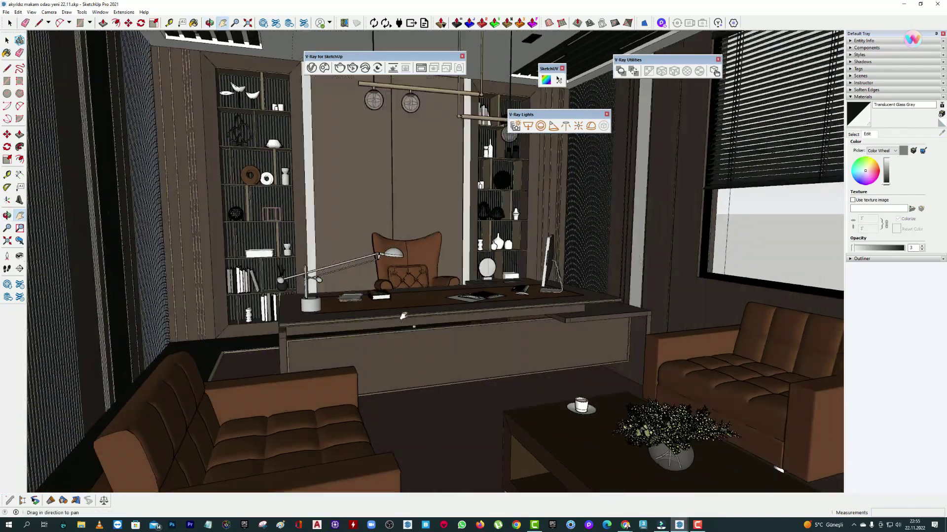
Add a peach Emissive layer at intensity 30 to the LineExp ceiling strip material
mouse_move(402, 265)
middle_mouse_down()
mouse_move(425, 156)
mouse_move(362, 218)
middle_mouse_up()
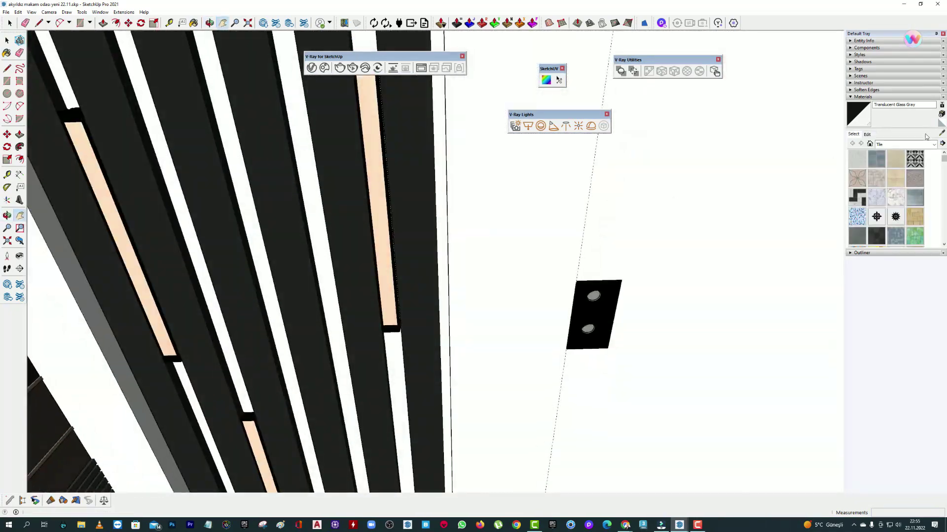
key("b")
left_click(379, 173, "alt")
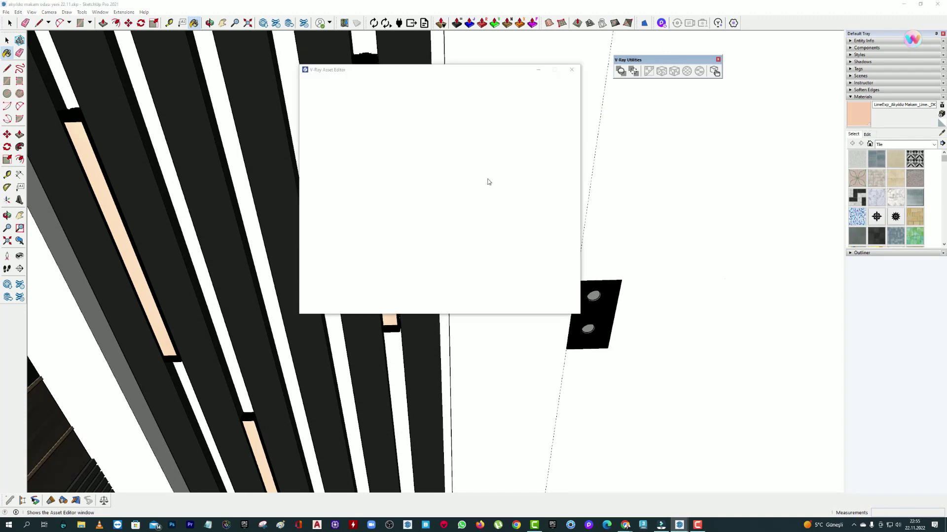
left_click(563, 177)
left_click(533, 193)
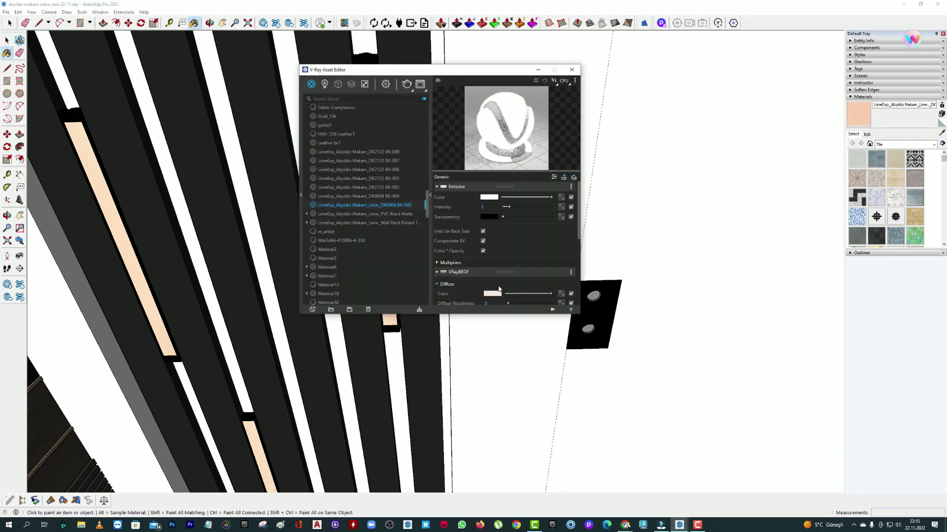
double_click(483, 207)
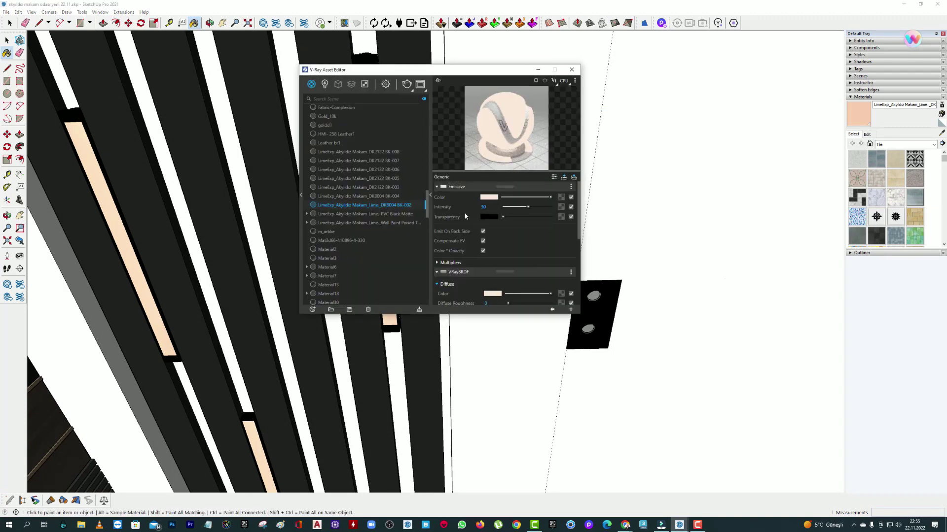
middle_click_drag(205, 100, 361, 296)
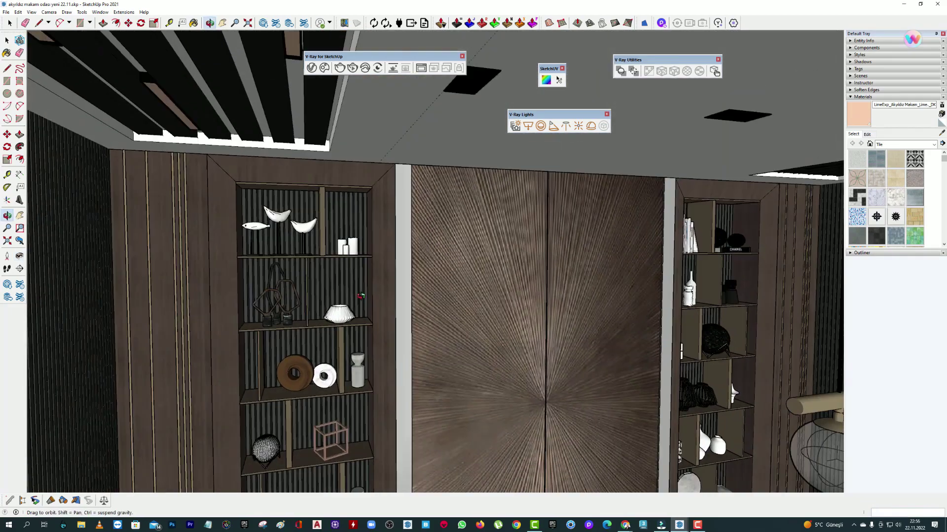
Zoom out to a wide view of the sofas, desk and table
scroll(360, 296, "down", 2)
scroll(365, 291, "down", 3)
scroll(368, 286, "down", 3)
scroll(371, 280, "down", 2)
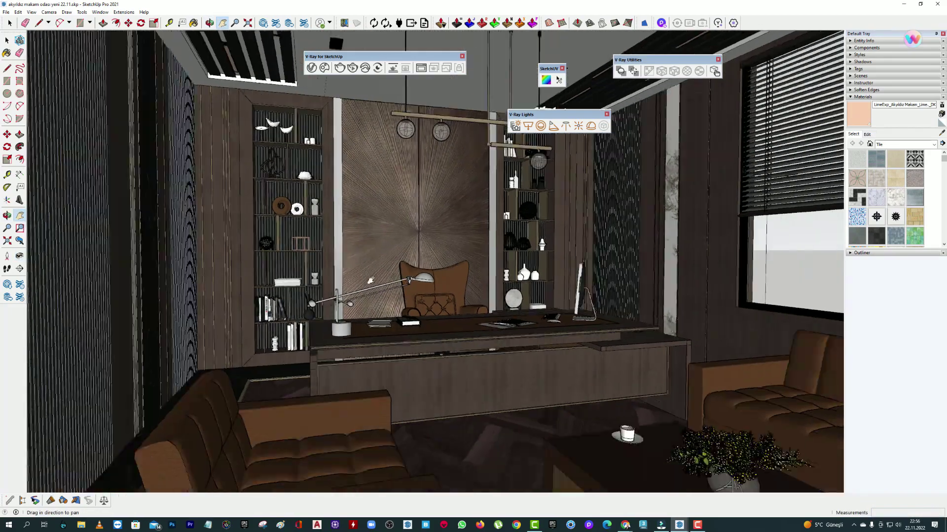
scroll(370, 280, "down", 3)
scroll(368, 279, "down", 3)
middle_click_drag(368, 279, 354, 276)
Save the view as Scene 1 and render it with V-Ray
right_click(424, 204)
left_click(863, 97)
left_click(860, 76)
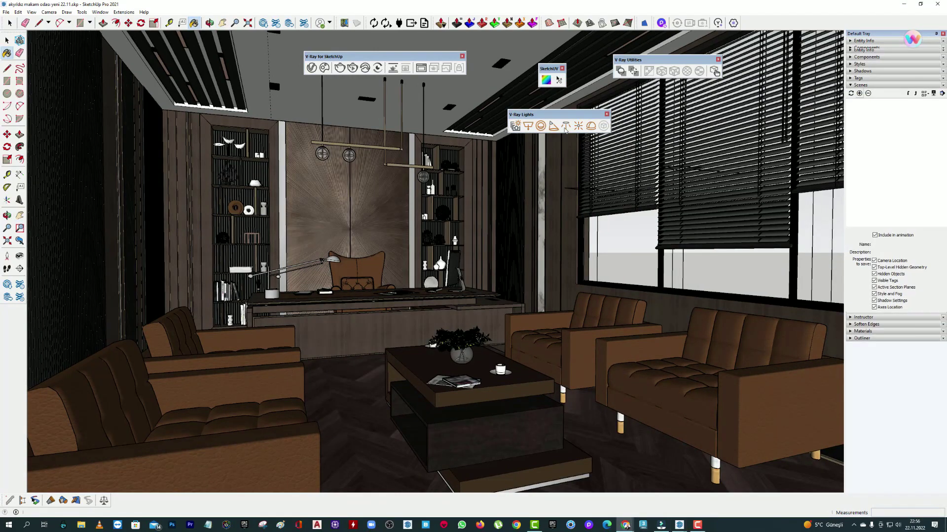
left_click(859, 93)
left_click(311, 68)
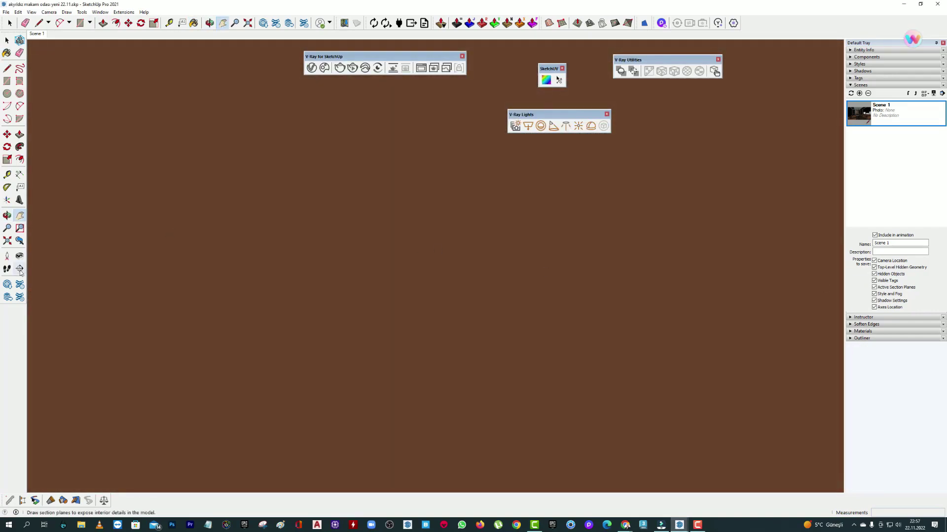
left_click(20, 241)
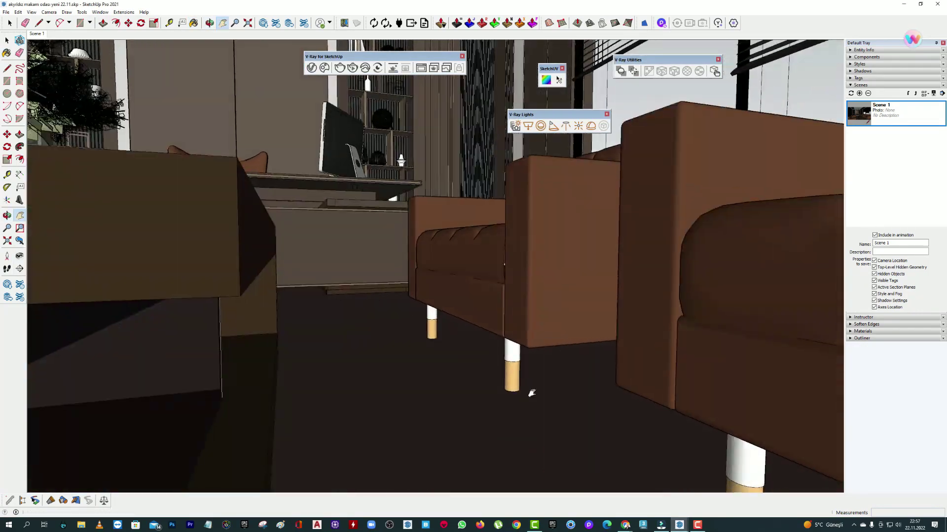
left_click(850, 85)
left_click(862, 106)
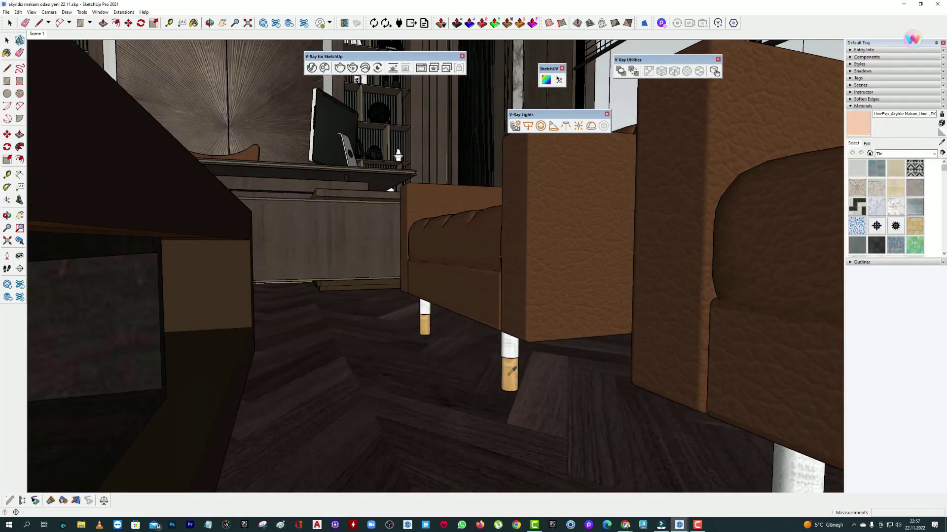
left_click(512, 371, "alt")
scroll(512, 371, "down", 2)
scroll(567, 412, "up", 4)
scroll(542, 298, "up", 2)
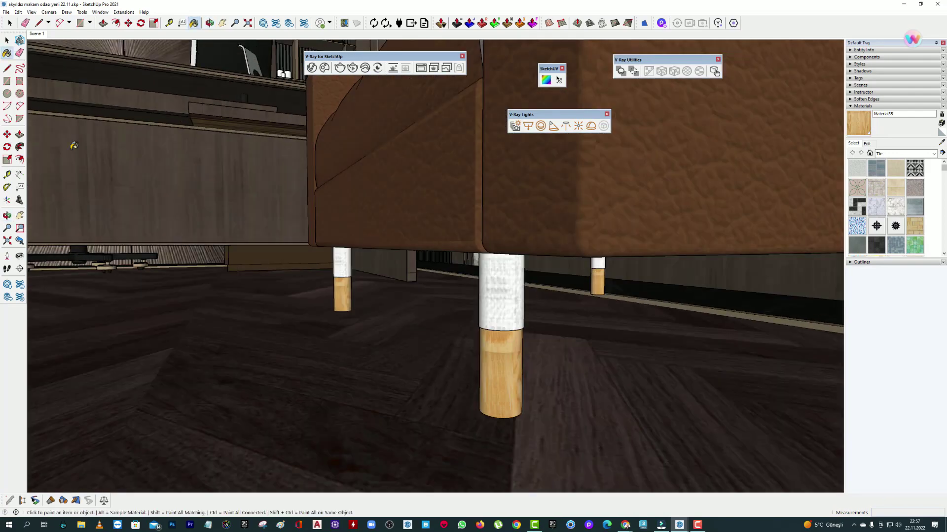
middle_click_drag(518, 368, 507, 354)
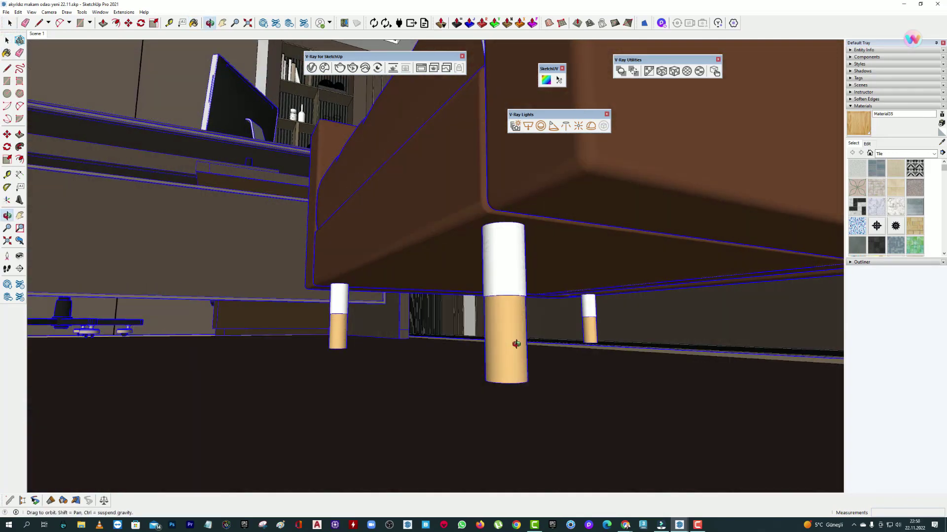
middle_click_drag(485, 343, 476, 352)
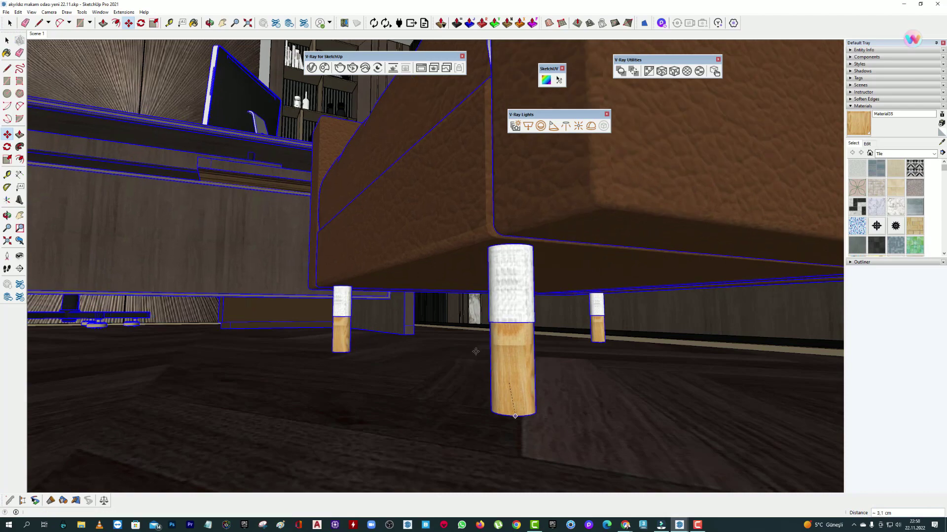
middle_click_drag(415, 327, 444, 295)
scroll(443, 296, "down", 3)
scroll(444, 296, "down", 2)
mouse_move(543, 286)
middle_mouse_down()
mouse_move(576, 277)
mouse_move(542, 247)
middle_mouse_up()
Review Material6's bump settings and the SunLight in the V-Ray editor
key("b")
left_click(496, 216, "alt")
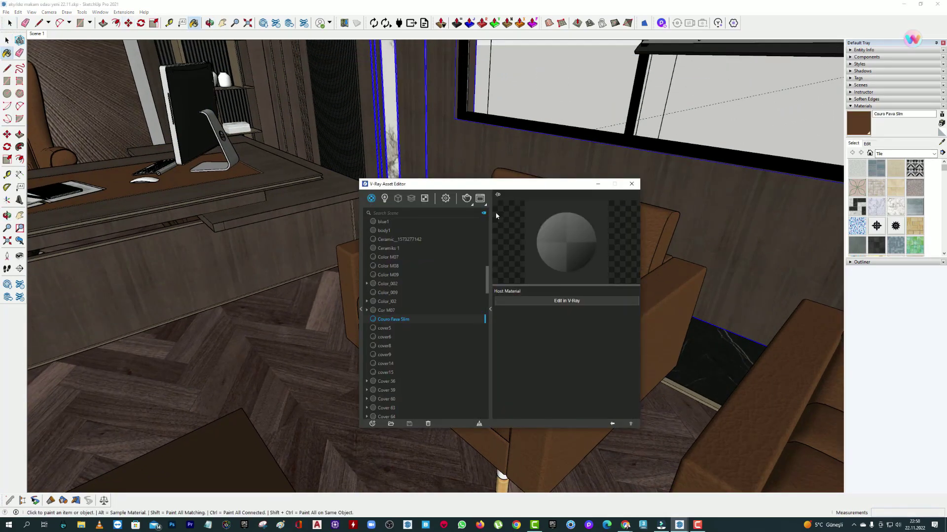
left_click(754, 220, "alt")
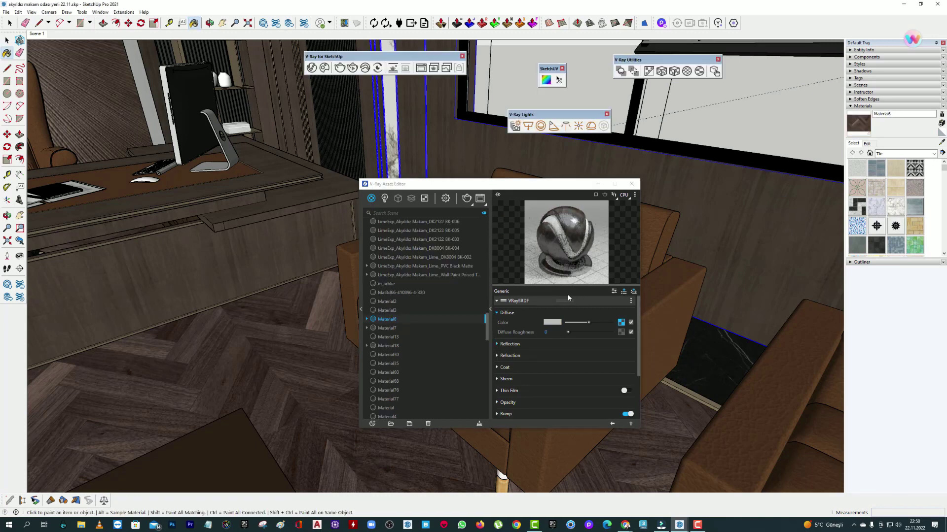
scroll(533, 347, "down", 3)
left_click(548, 354)
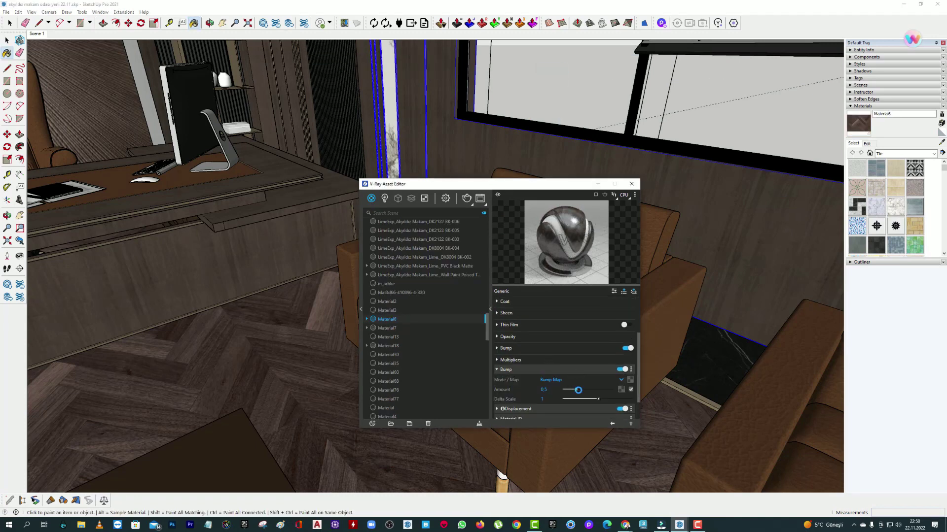
left_click(597, 186)
left_click(385, 198)
left_click(390, 257)
type("0.5")
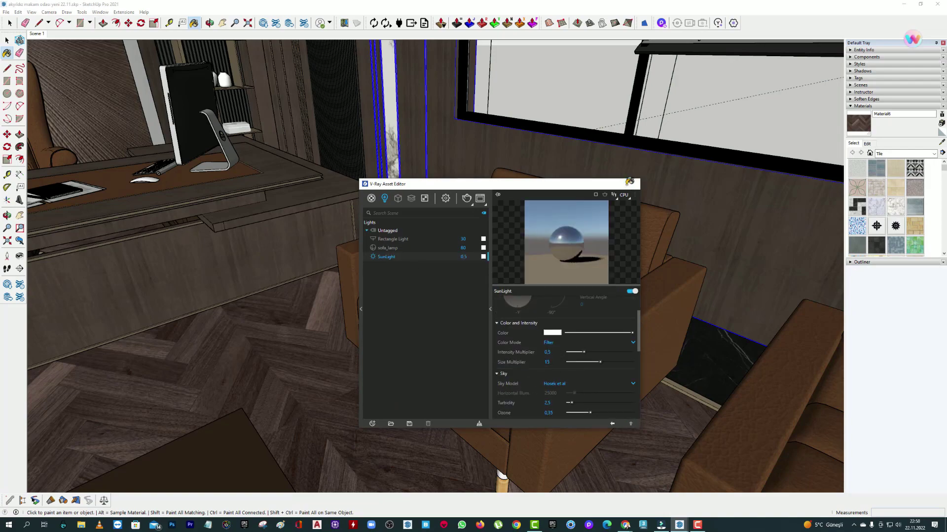
left_click(632, 183)
Give the desk lamp's <Silver>1 material a bright reflection colour and Reflection IOR 30
key("h")
middle_click_drag(296, 247, 472, 213)
right_click(471, 213)
left_click(472, 213)
key("b")
left_click(607, 232, "alt")
left_click(312, 68)
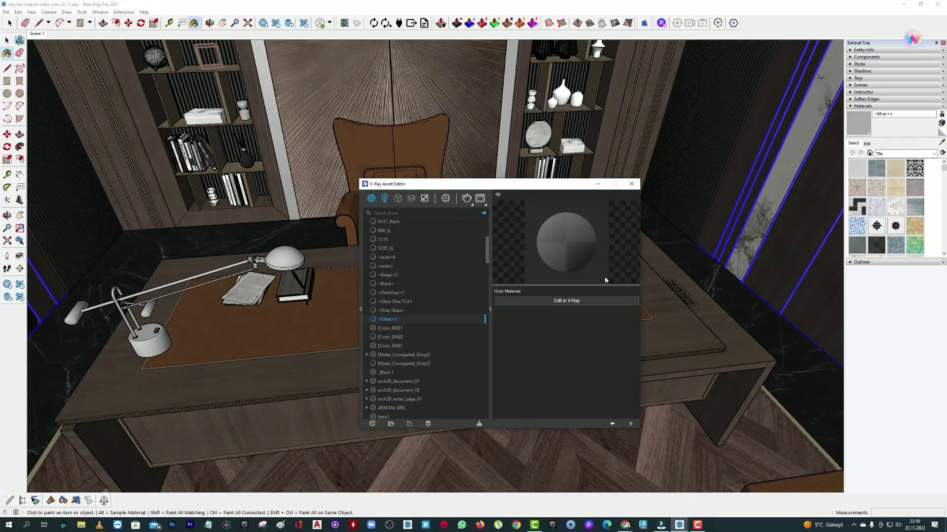
left_click(591, 301)
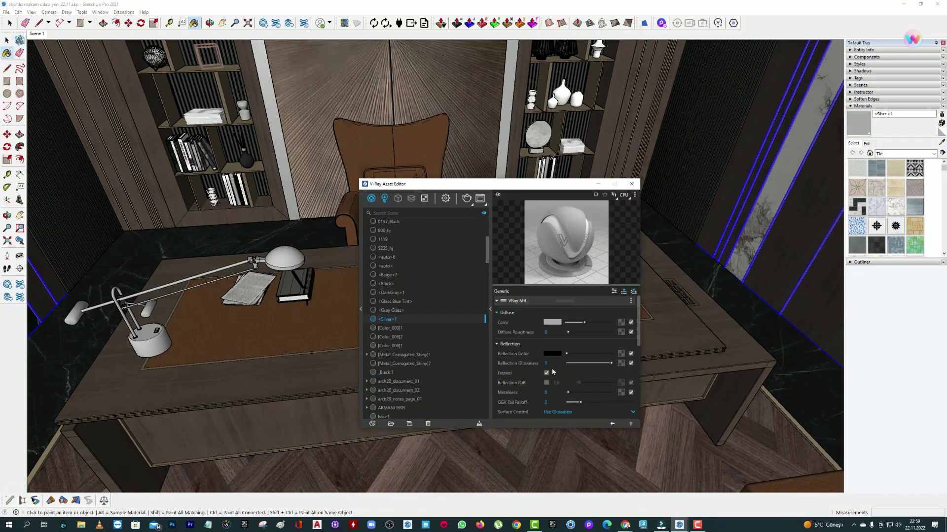
type("30")
key("Return")
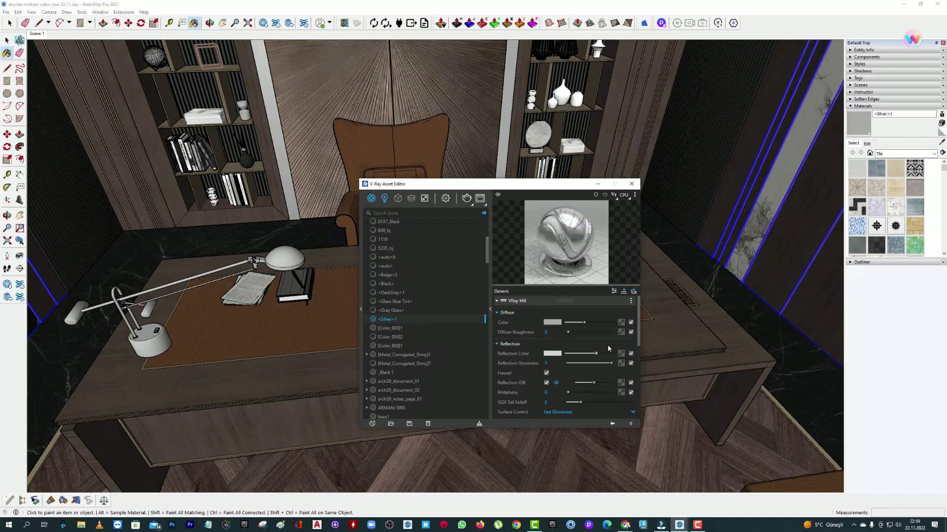
left_click(632, 183)
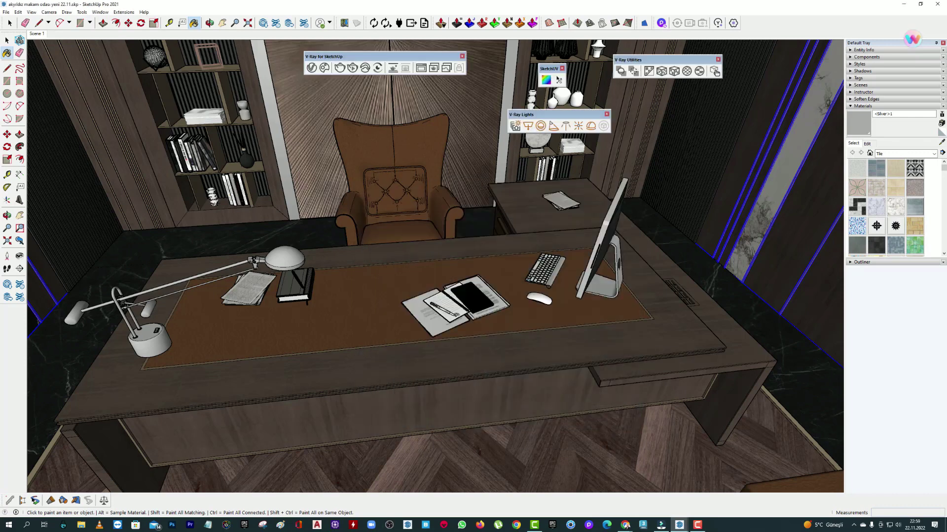
Sample the pendant lamp bars' Material5 and load its V-Ray parameters
left_click(311, 69)
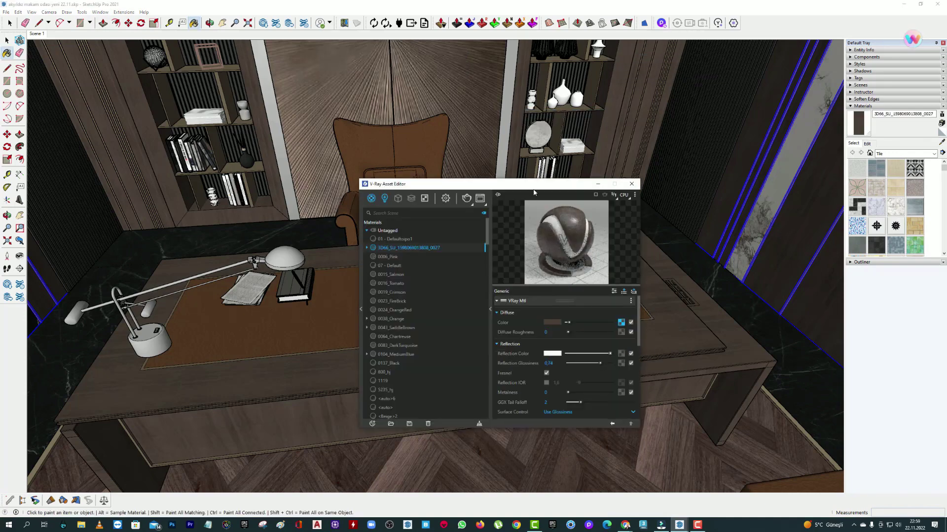
left_click_drag(444, 183, 506, 279)
left_click(694, 279)
scroll(487, 314, "up", 3)
mouse_move(611, 315)
middle_mouse_down("shift")
mouse_move(486, 315)
mouse_move(488, 375)
middle_mouse_up("shift")
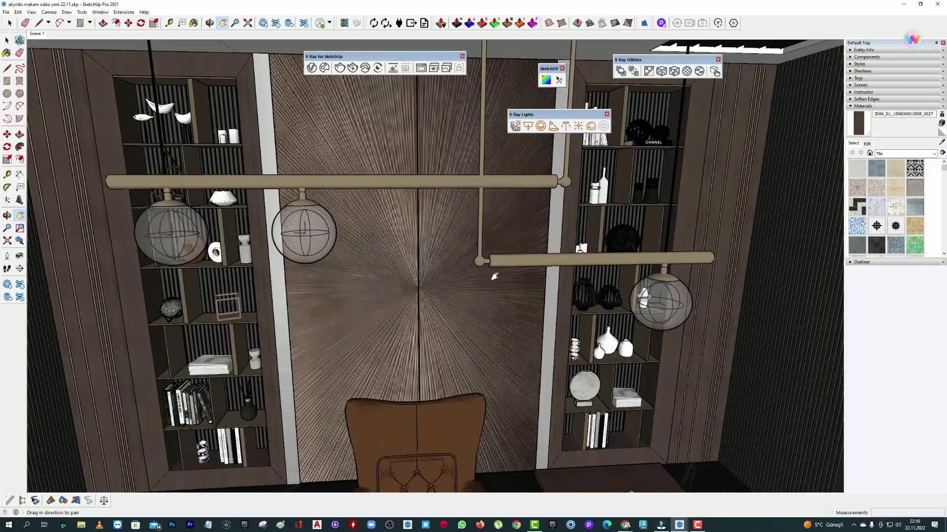
key("b")
left_click(311, 70)
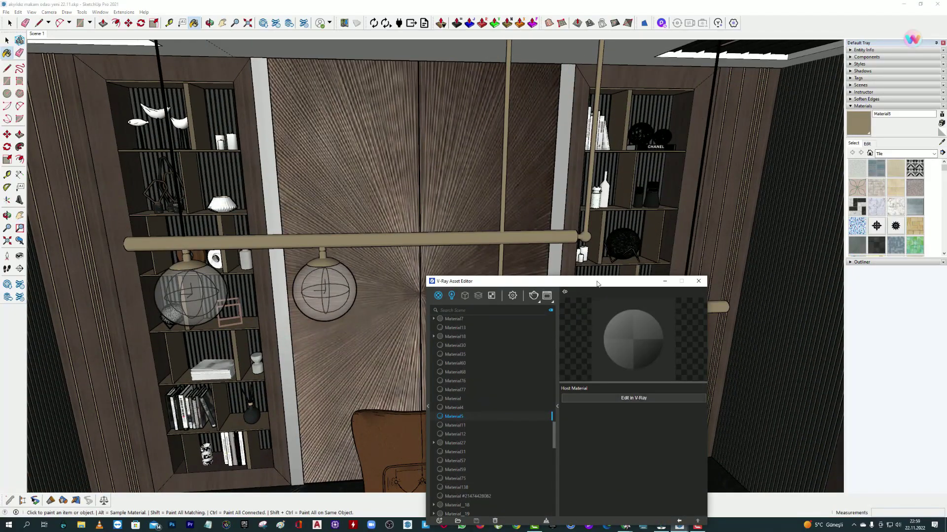
left_click_drag(596, 284, 546, 253)
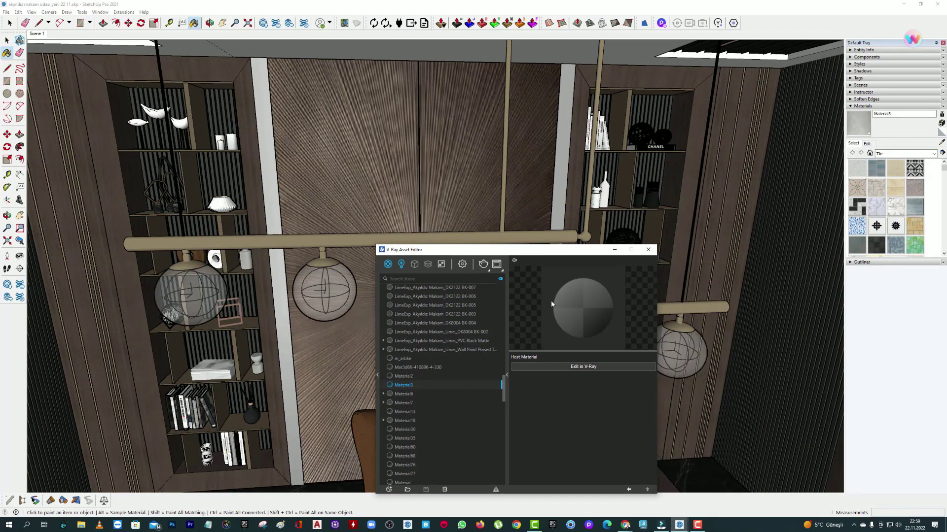
left_click(690, 307, "alt")
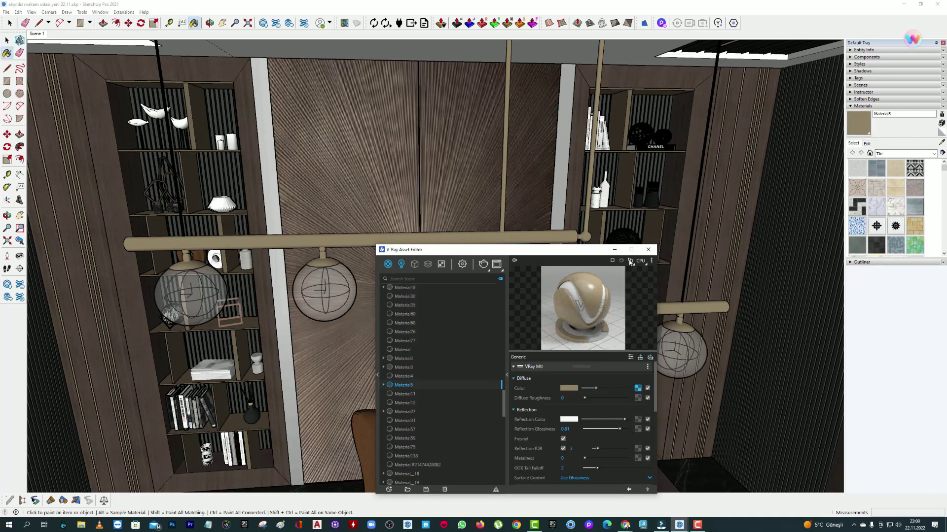
left_click(648, 249)
Draw a V-Ray rectangle light under the right bookshelf's top shelf
scroll(457, 204, "up", 5)
scroll(458, 204, "up", 3)
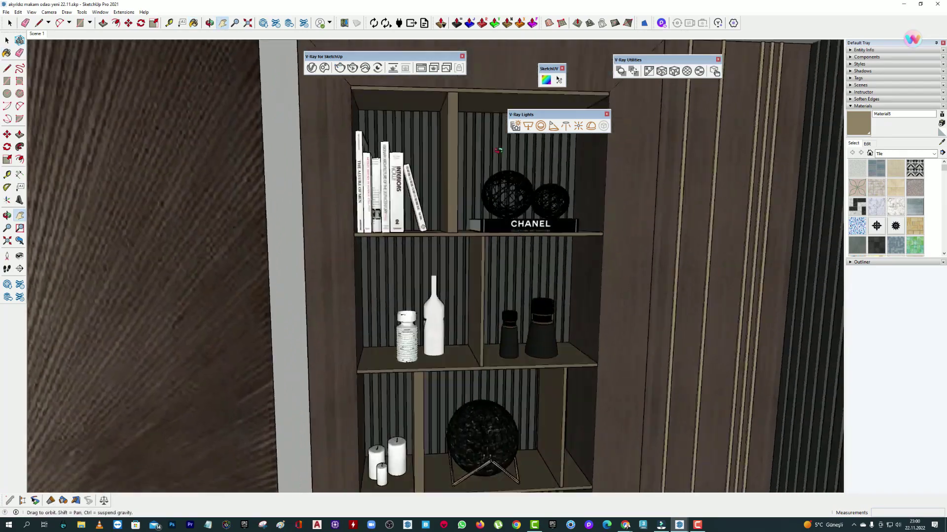
mouse_move(493, 439)
left_mouse_down()
mouse_move(493, 120)
mouse_move(494, 345)
left_mouse_up()
scroll(493, 246, "up", 3)
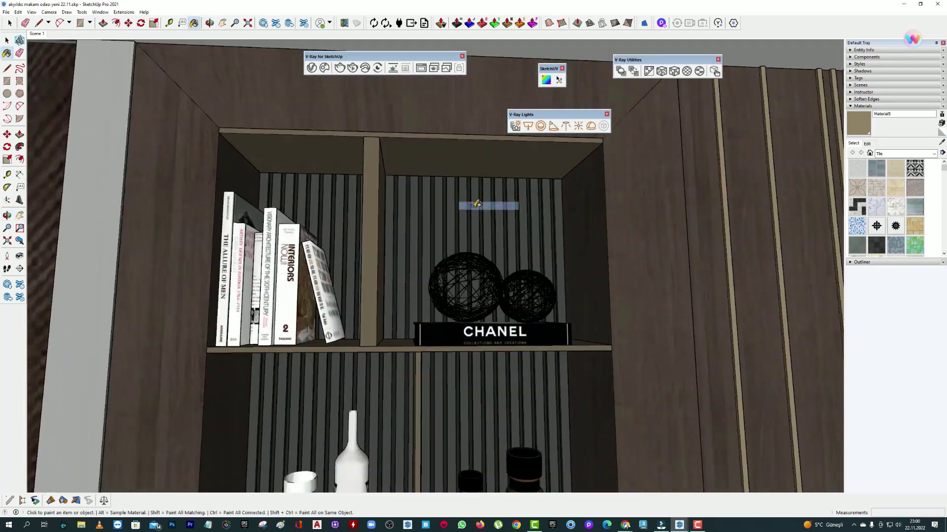
scroll(493, 246, "up", 2)
left_click(528, 126)
left_click(354, 200)
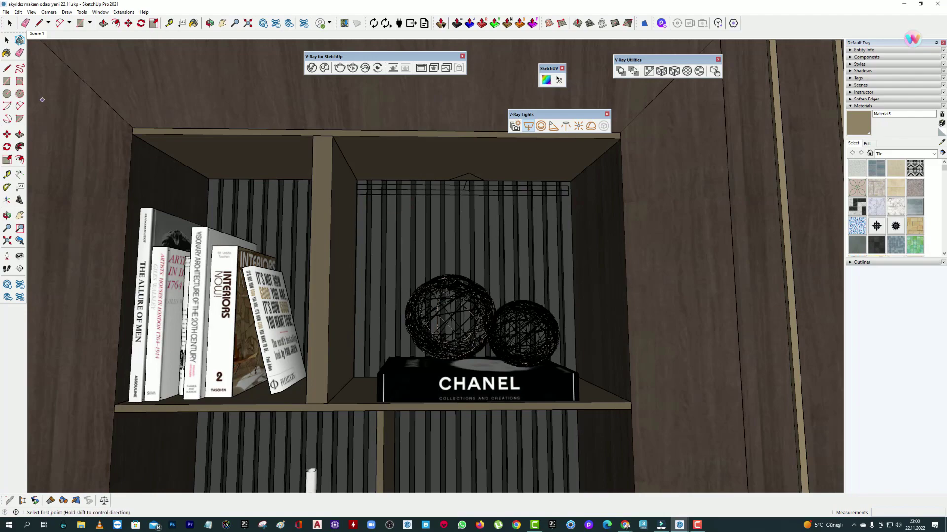
key("space")
scroll(459, 173, "up", 1)
scroll(458, 173, "up", 1)
scroll(459, 173, "up", 2)
Lower the new light slightly below the shelf
key("q")
middle_click_drag(230, 189, 279, 189)
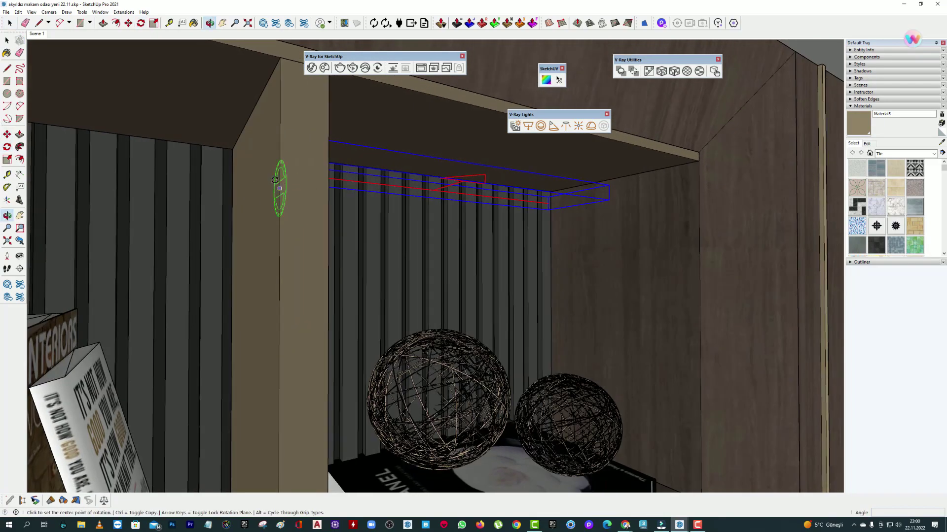
scroll(265, 155, "down", 1)
key("space")
middle_click_drag(265, 154, 345, 197)
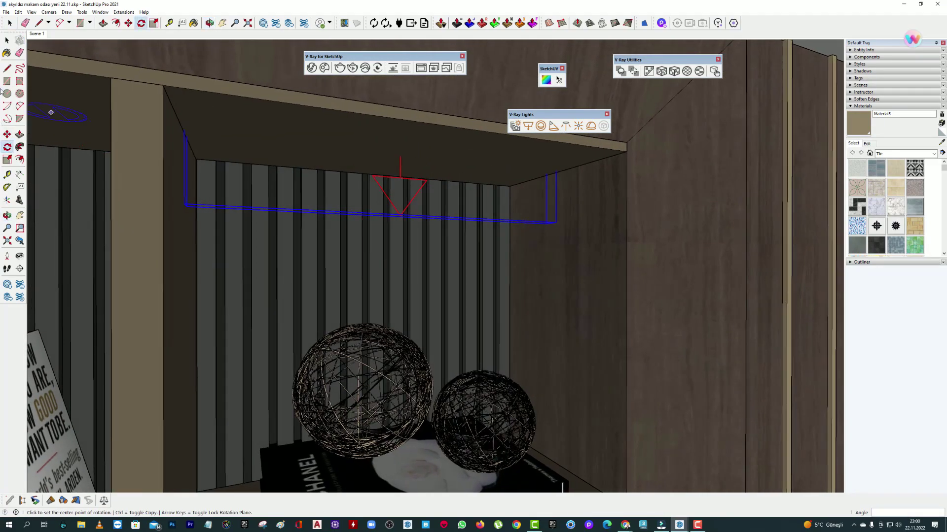
scroll(424, 197, "up", 2)
key("m")
left_click(585, 241)
left_click(586, 278)
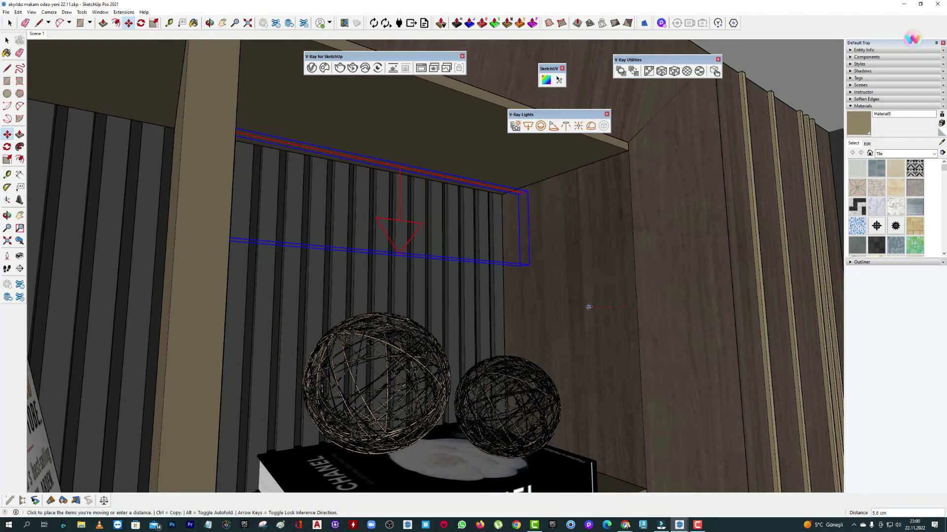
Copy the light 56.9 cm down to the next shelf
scroll(586, 308, "down", 3)
mouse_move(587, 308)
middle_mouse_down()
mouse_move(471, 293)
mouse_move(427, 256)
middle_mouse_up()
scroll(471, 294, "down", 2)
right_click(517, 194)
middle_click_drag(517, 194, 546, 146)
key("ctrl")
left_click(546, 147)
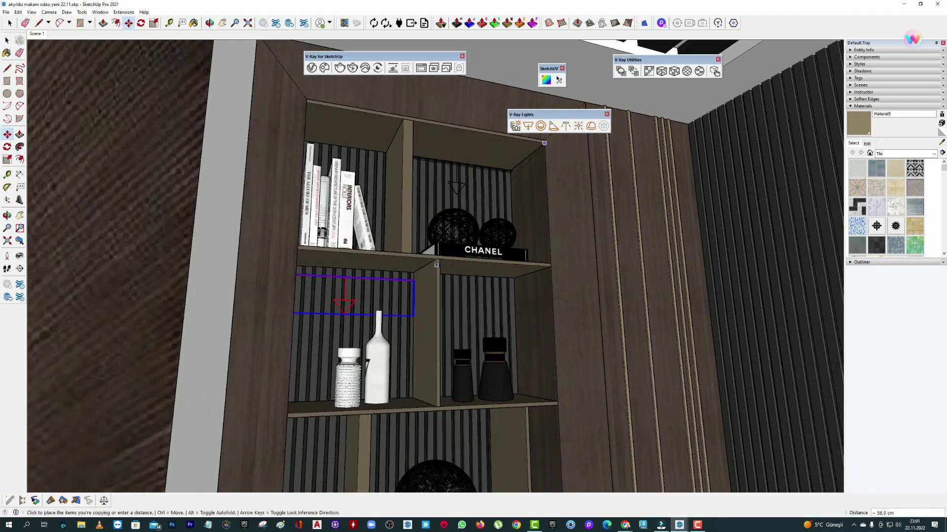
left_click(434, 333)
scroll(434, 333, "down", 3)
scroll(270, 64, "up", 2)
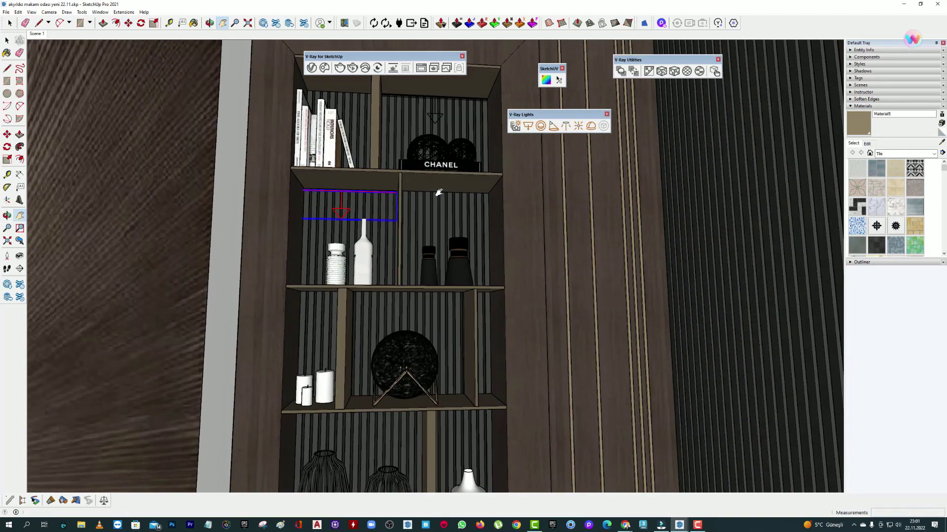
Set Rectangle Light#1 to a warm 3178 K colour with intensity 15
left_click(312, 68)
left_click(572, 346)
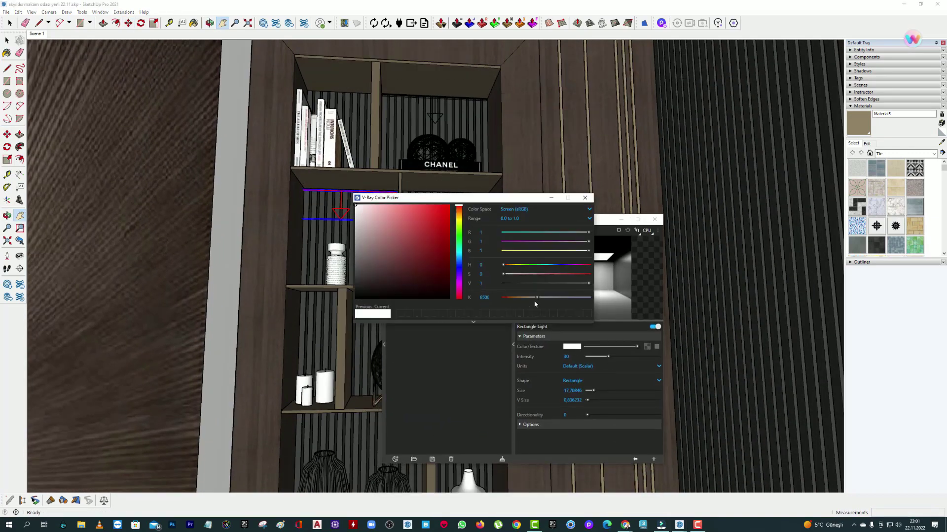
left_click_drag(537, 298, 516, 297)
key("Escape")
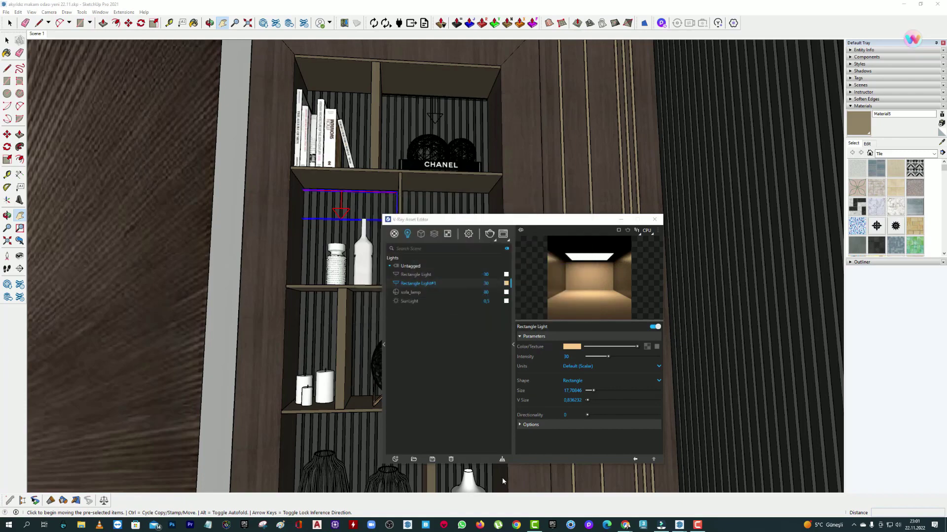
type("15")
key("Return")
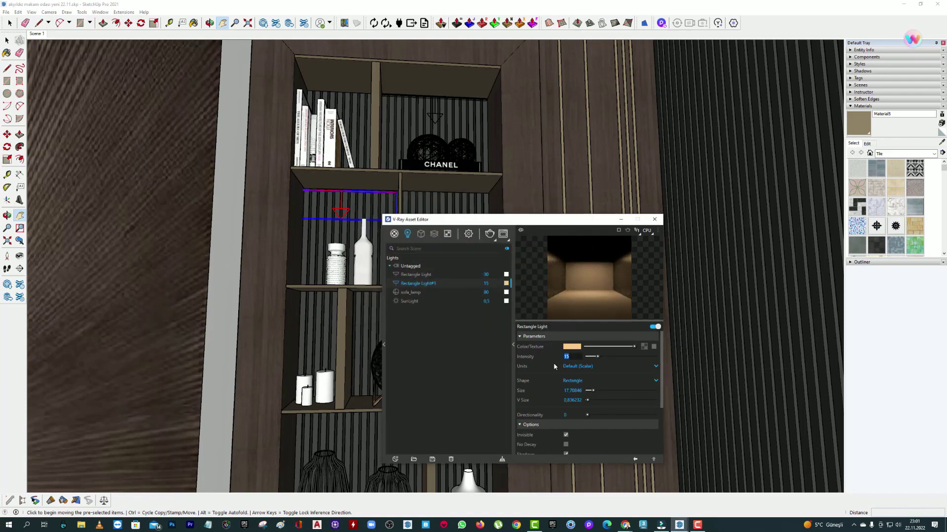
left_click(654, 219)
scroll(399, 162, "up", 3)
scroll(400, 162, "down", 2)
middle_click_drag(414, 370, 454, 192, "shift")
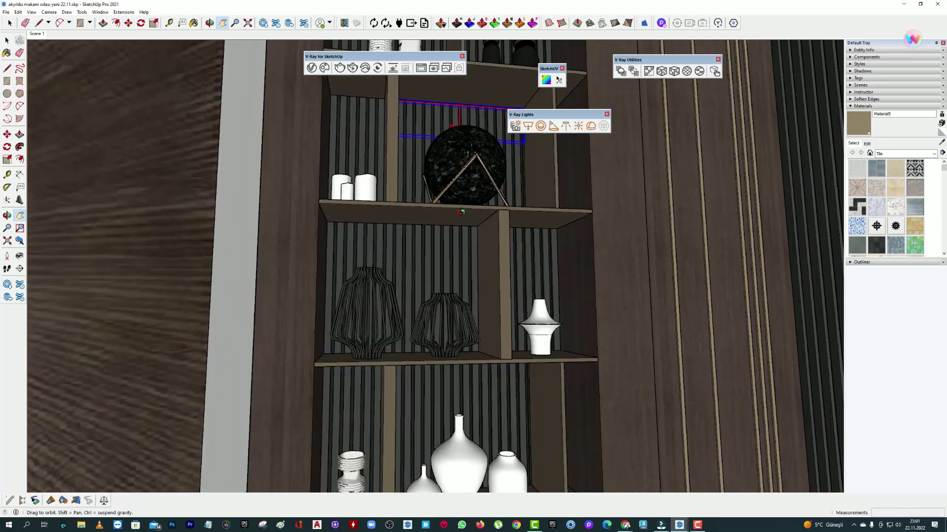
Place the warm shelf light under the lower shelf holding the round plate
right_click(454, 191)
left_click(222, 22)
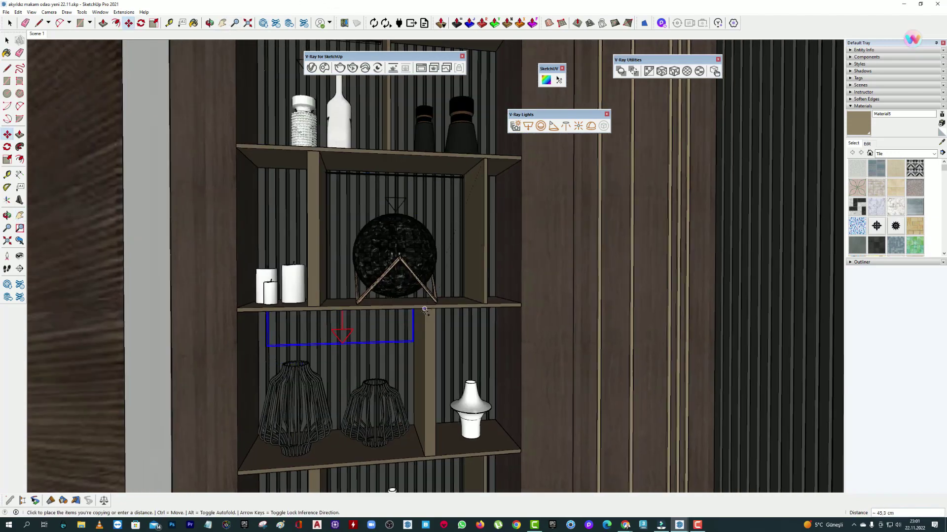
middle_click_drag(477, 159, 409, 289)
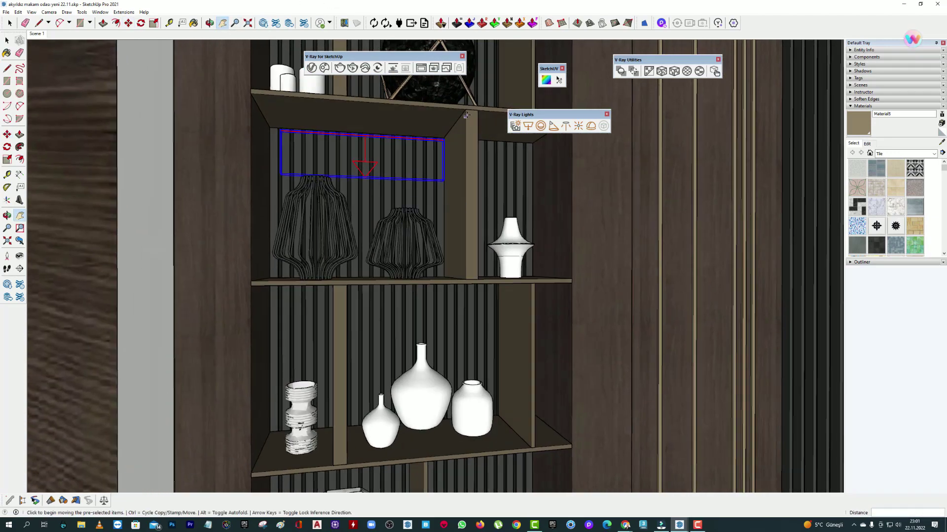
mouse_move(409, 289)
middle_mouse_down()
mouse_move(446, 323)
mouse_move(454, 315)
middle_mouse_up()
key("m")
left_click(486, 143)
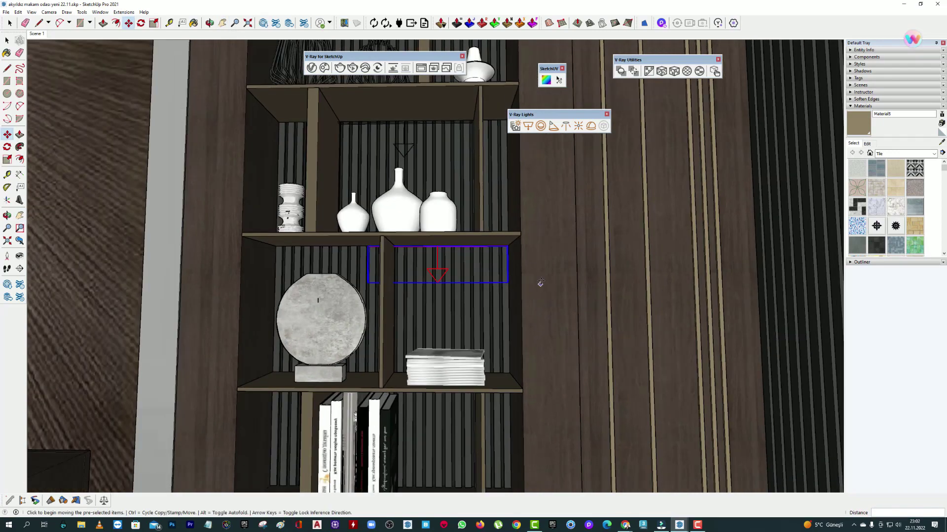
mouse_move(513, 281)
middle_mouse_down()
mouse_move(444, 364)
mouse_move(519, 277)
mouse_move(353, 281)
mouse_move(315, 345)
mouse_move(283, 270)
middle_mouse_up()
Copy the top-shelf light toward the next bookshelf, into the bird figurines compartment
left_click(7, 40)
mouse_move(345, 295)
middle_mouse_down()
mouse_move(490, 201)
mouse_move(80, 155)
middle_mouse_up()
left_click(749, 170)
key("m")
left_click(742, 127)
key("ctrl")
middle_click_drag(742, 127, 346, 174)
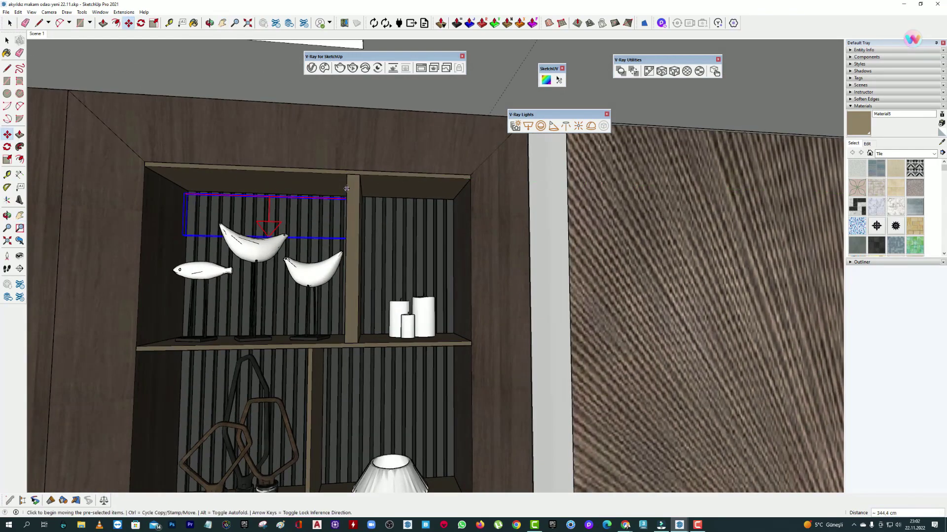
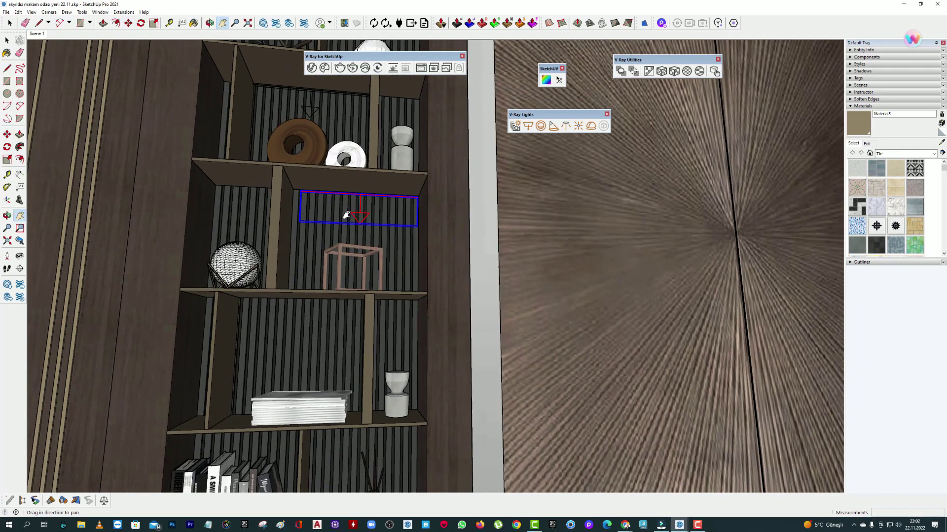
With the V-Ray Asset Editor open, sample the Color M07 material from the shelves
middle_click_drag(379, 298, 370, 147, "shift")
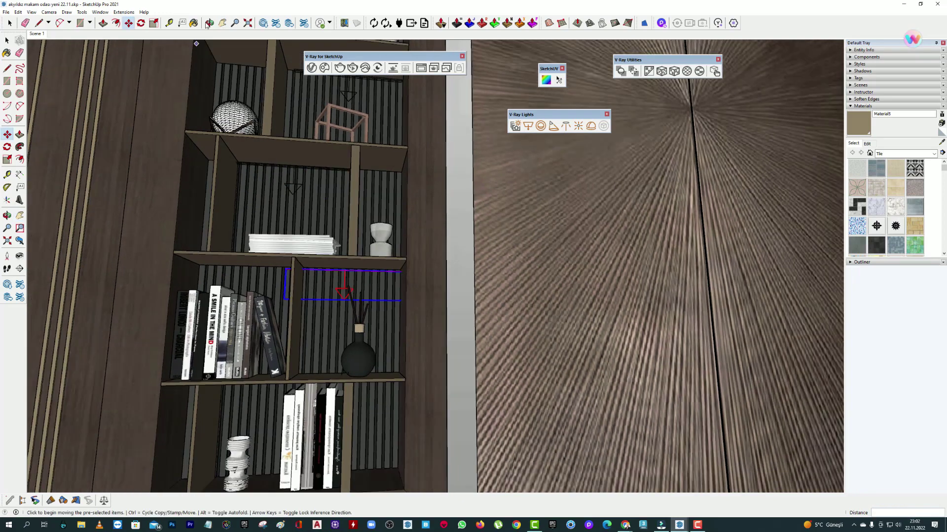
middle_click_drag(293, 281, 330, 191, "shift")
scroll(330, 190, "up", 2)
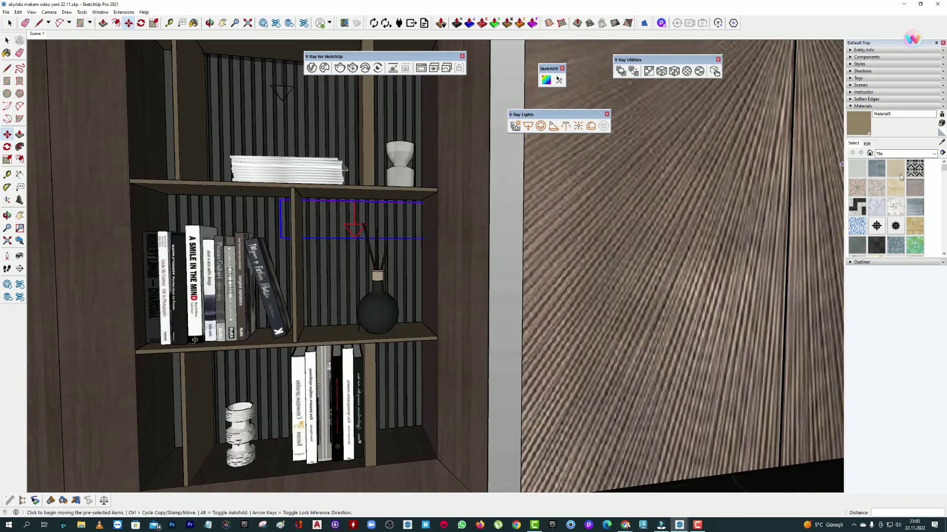
key("b")
left_click(570, 319, "alt")
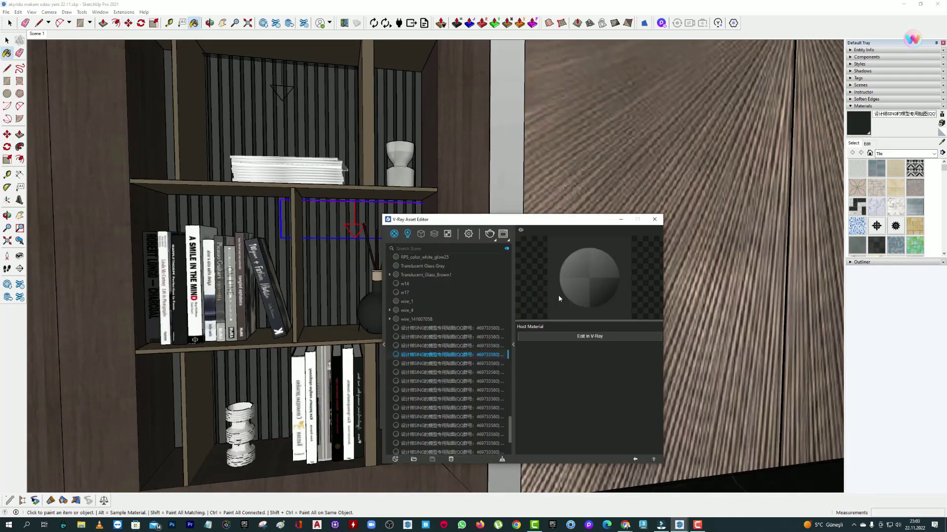
left_click_drag(537, 223, 647, 128)
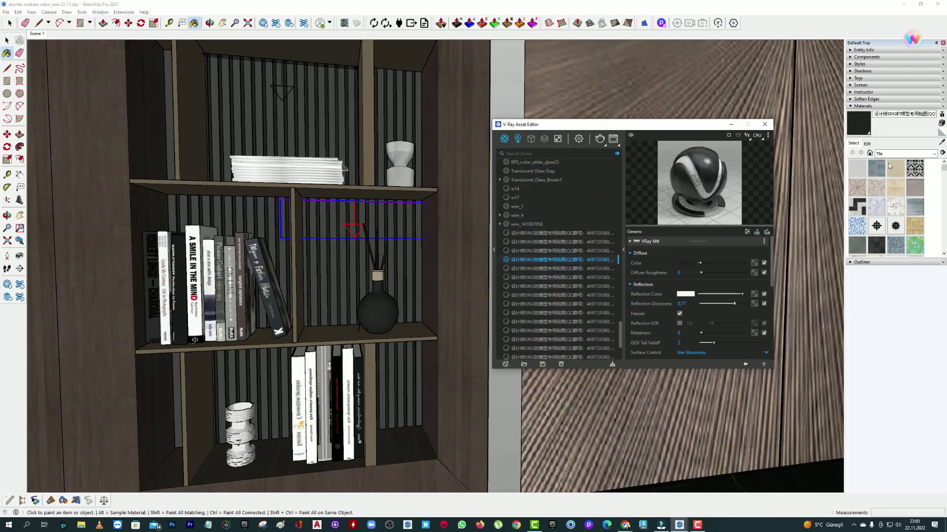
left_click(241, 122, "alt")
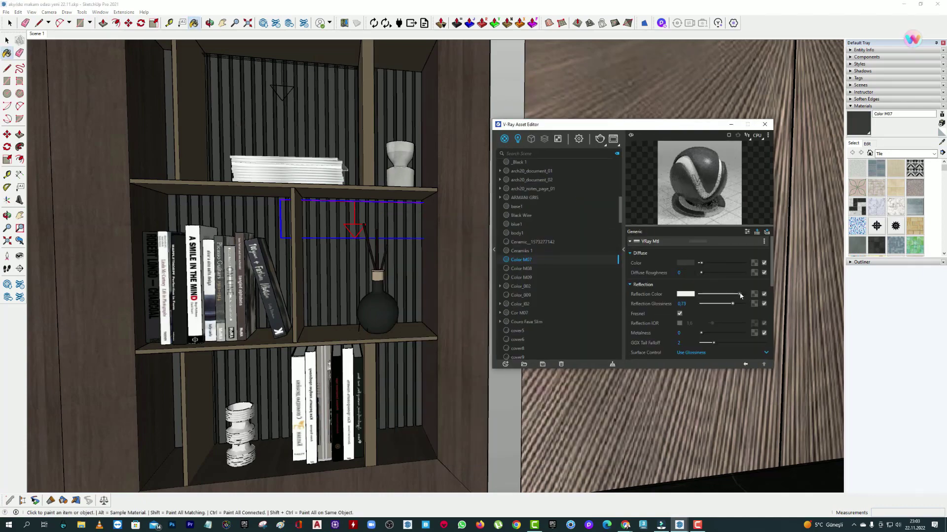
mouse_move(316, 188)
middle_mouse_down()
mouse_move(321, 275)
mouse_move(325, 240)
middle_mouse_up()
left_click(325, 241, "alt")
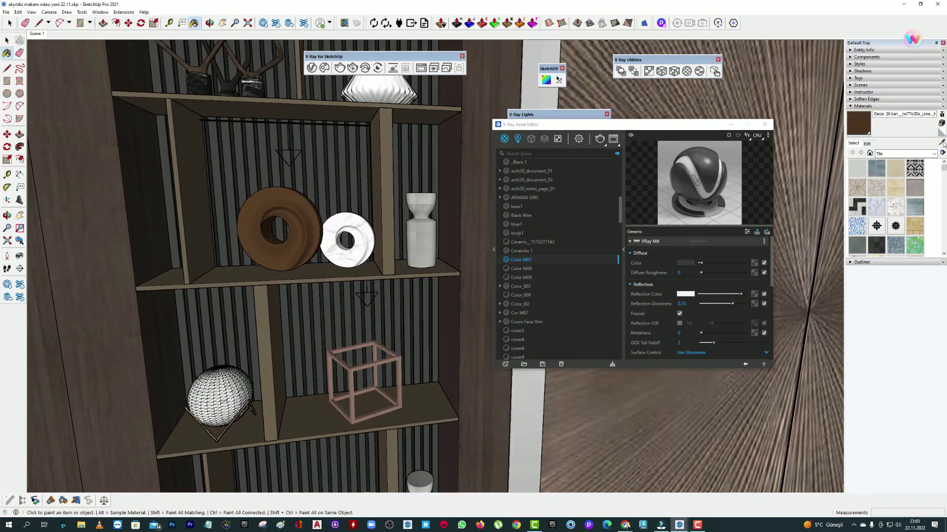
key("o")
mouse_move(345, 315)
left_mouse_down()
mouse_move(357, 295)
mouse_move(354, 355)
left_mouse_up()
key("b")
left_click(468, 236, "alt")
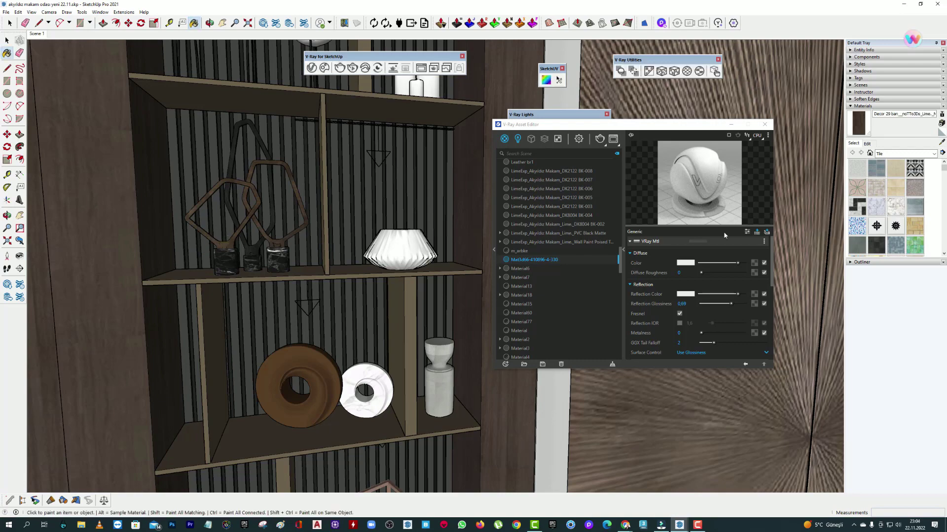
Sample the bird figurine's body1 material and add a Reflective Coat layer to it
middle_click_drag(345, 187, 340, 240)
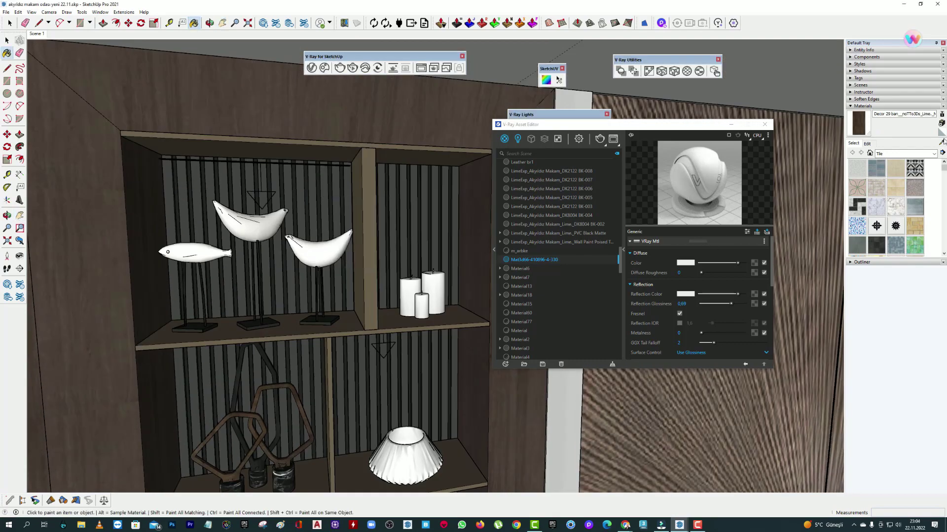
left_click(340, 240, "alt")
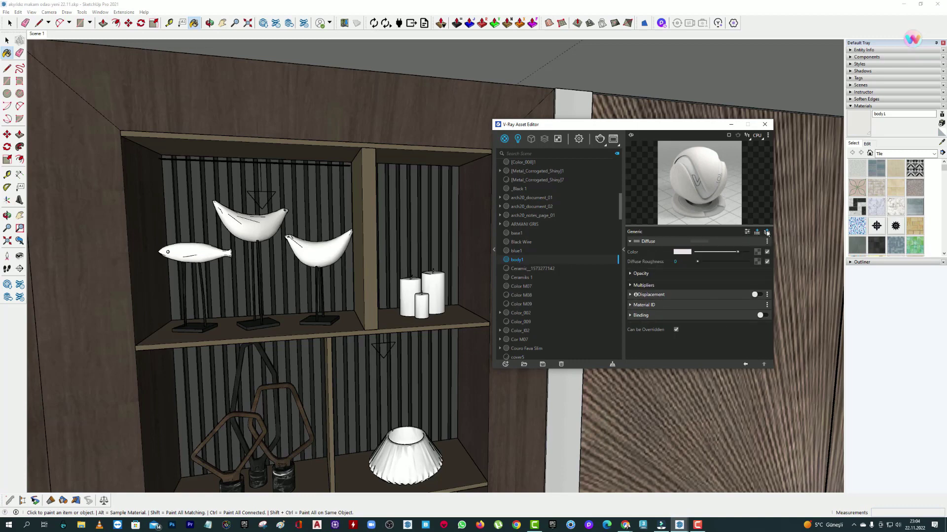
left_click(767, 233)
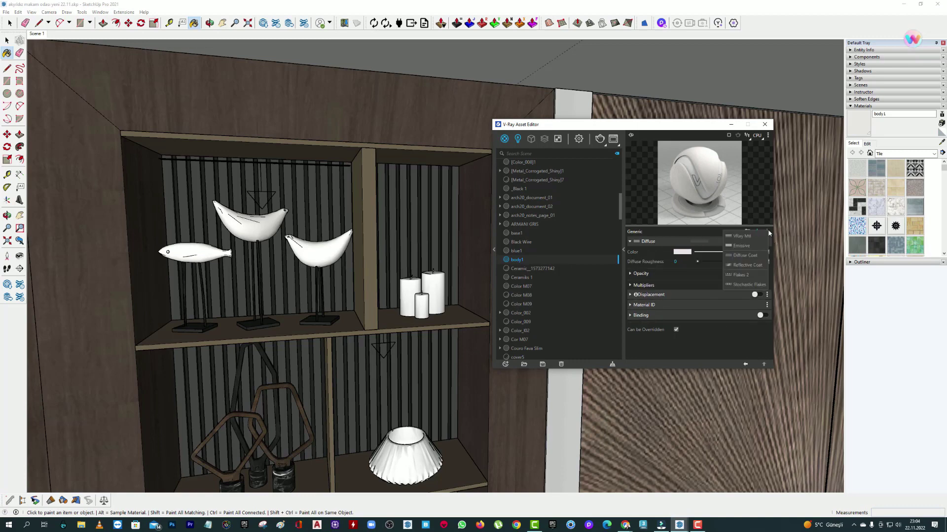
left_click(751, 265)
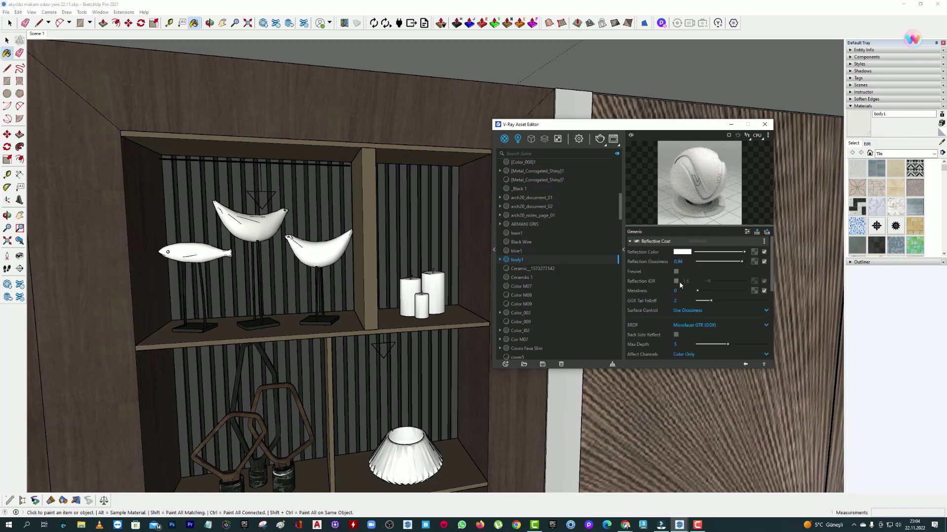
Inspect Material2, then close the V-Ray Asset Editor and return to Select
left_click(765, 123)
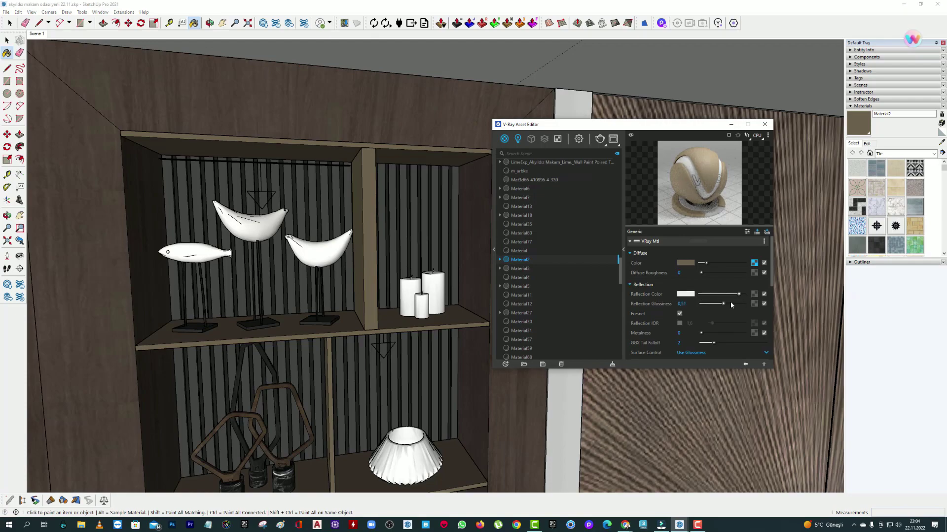
left_click(764, 124)
key("space")
scroll(333, 96, "down", 10)
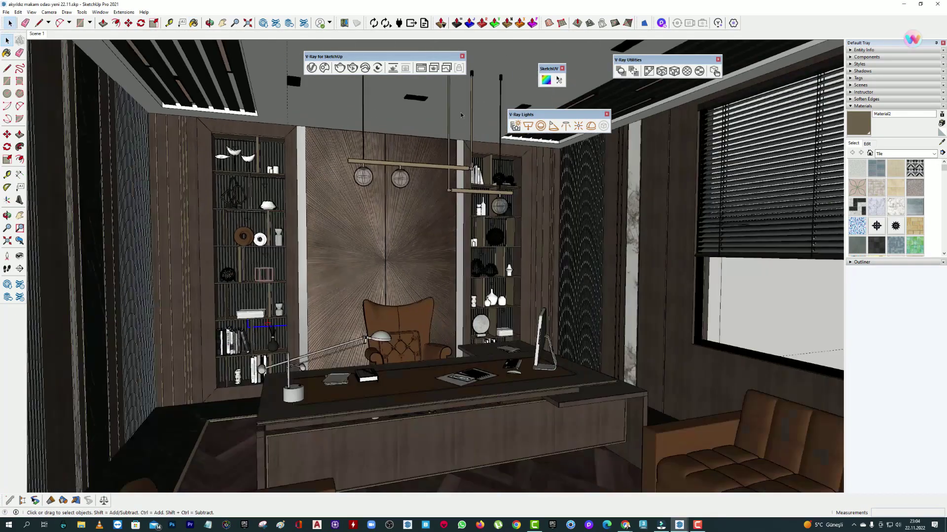
Render the office view in V-Ray, zoom the Frame Buffer in and out, then close it
left_click(358, 72)
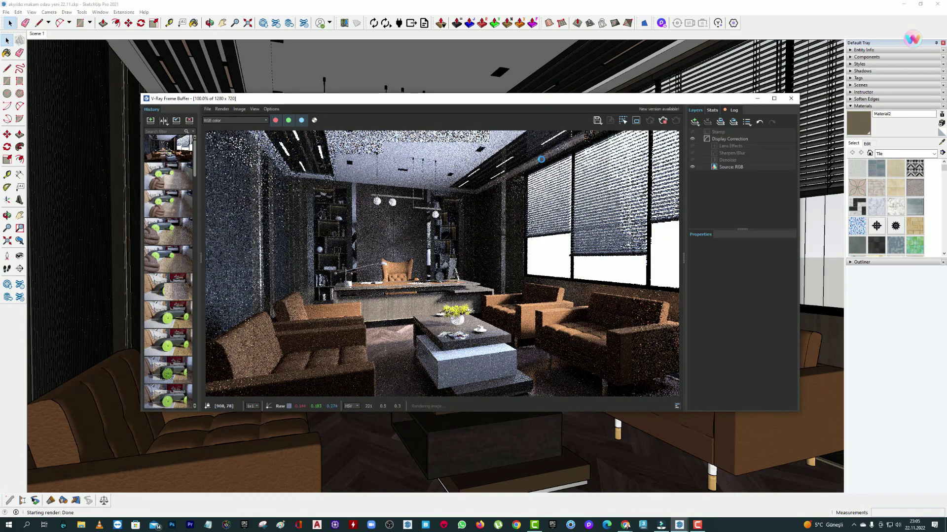
scroll(443, 149, "up", 1)
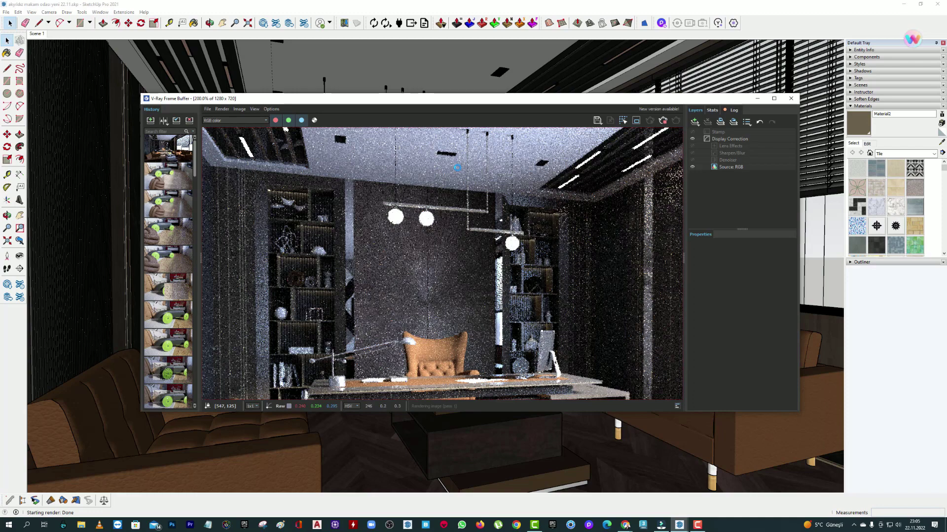
scroll(524, 223, "down", 1)
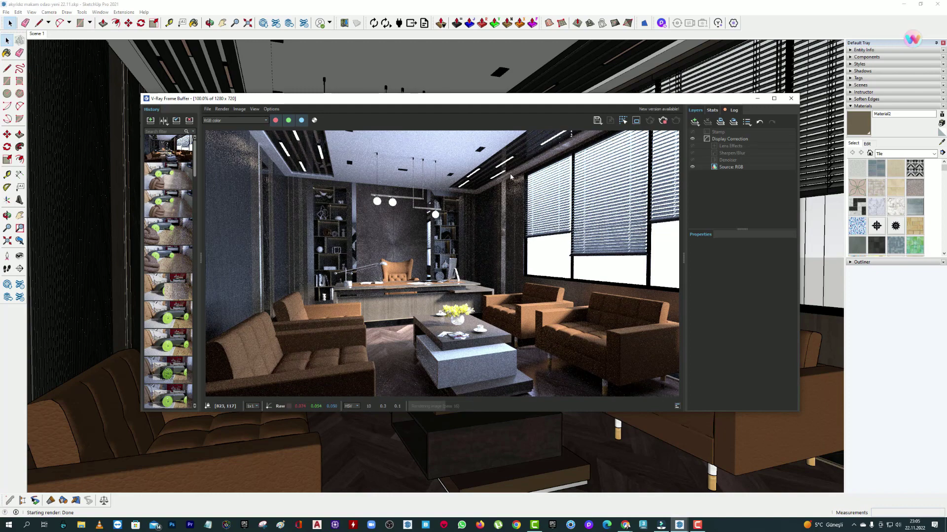
left_click(791, 98)
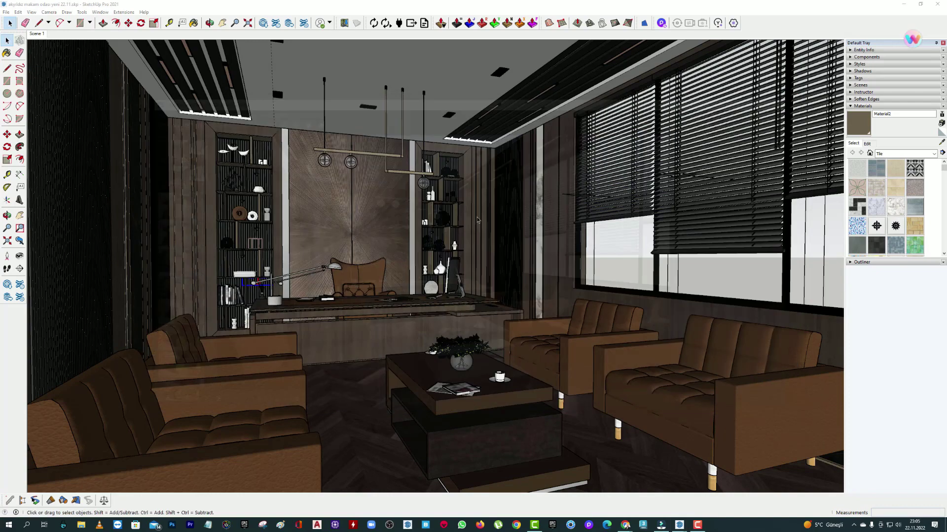
Sample the sunburst wall material and show it in the V-Ray Asset Editor
left_click(194, 23)
left_click(6, 12)
left_click(437, 213)
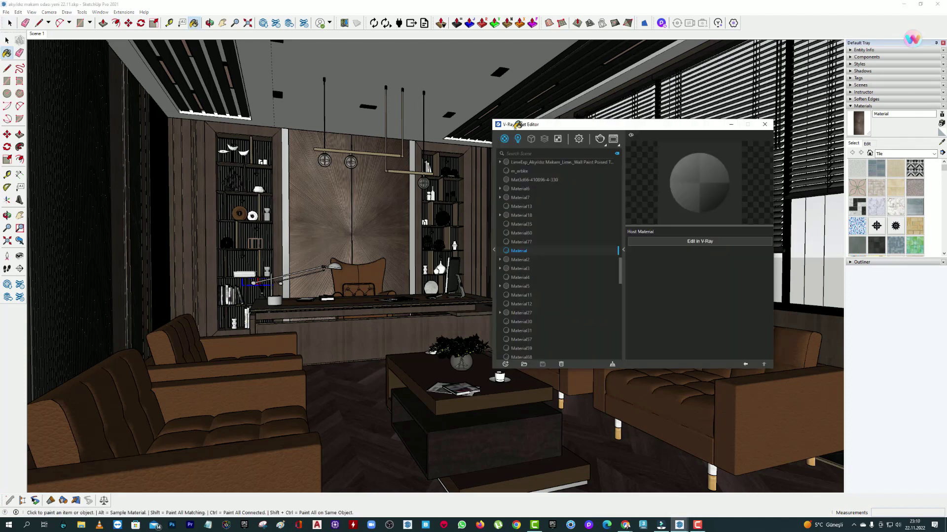
Convert the wall material to V-Ray and make its reflection white with 0.85 glossiness
left_click_drag(517, 125, 453, 121)
left_click(637, 239)
mouse_move(636, 291)
left_mouse_down()
mouse_move(677, 290)
mouse_move(675, 301)
left_mouse_up()
left_click(625, 525)
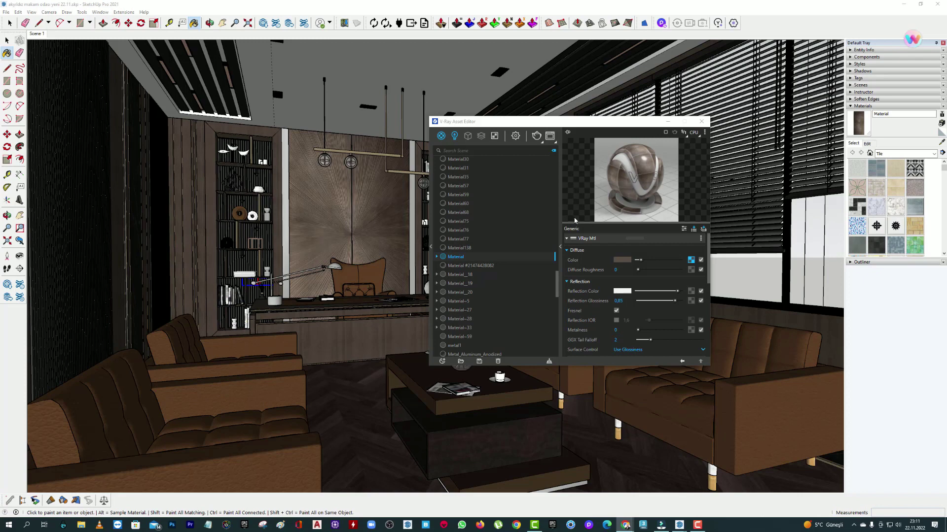
Expand the Bump settings and set the bump amount to 0.5
scroll(610, 293, "down", 3)
scroll(607, 301, "down", 3)
scroll(605, 306, "down", 3)
scroll(601, 313, "down", 3)
left_click(602, 315)
scroll(611, 296, "up", 1)
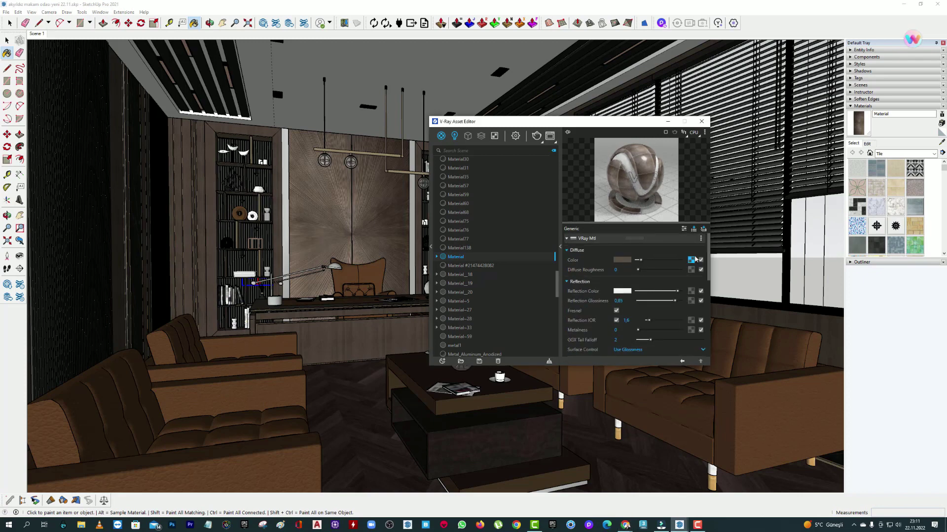
scroll(631, 296, "down", 2)
type("0.5")
key("Return")
Use the wall texture bitmap as the bump map, wrapped in a Color Correction map
left_click(701, 307)
left_click(673, 140)
double_click(424, 169)
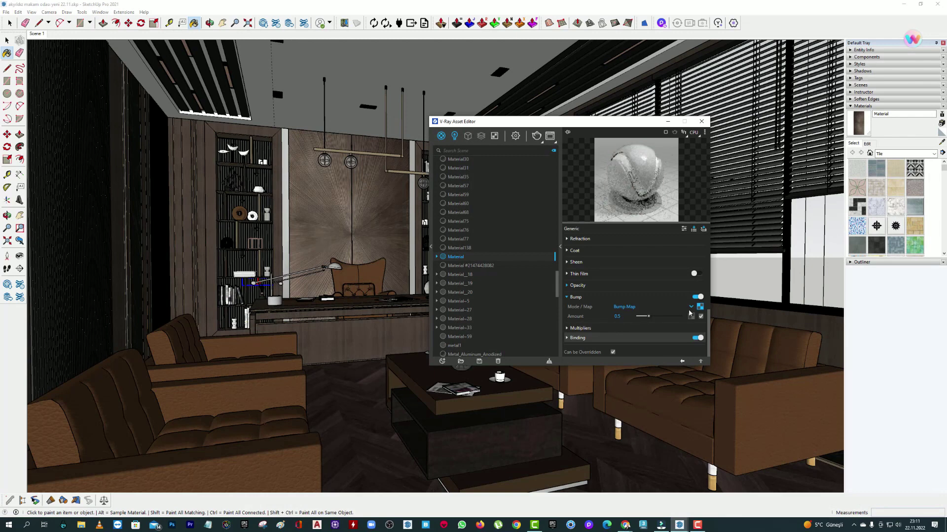
left_click(700, 306)
left_click(681, 191)
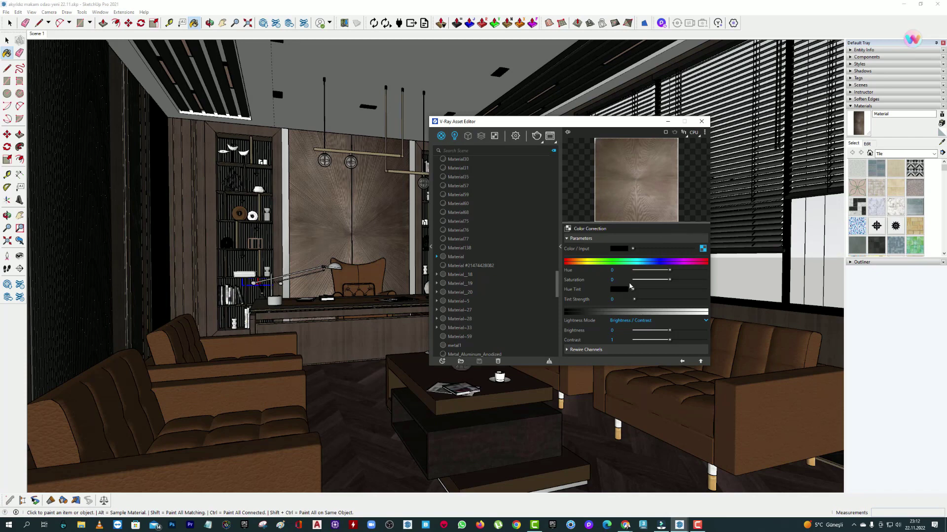
left_click_drag(632, 365, 631, 452)
Invert the bump bitmap and lower its brightness in Color Correction
left_click(703, 249)
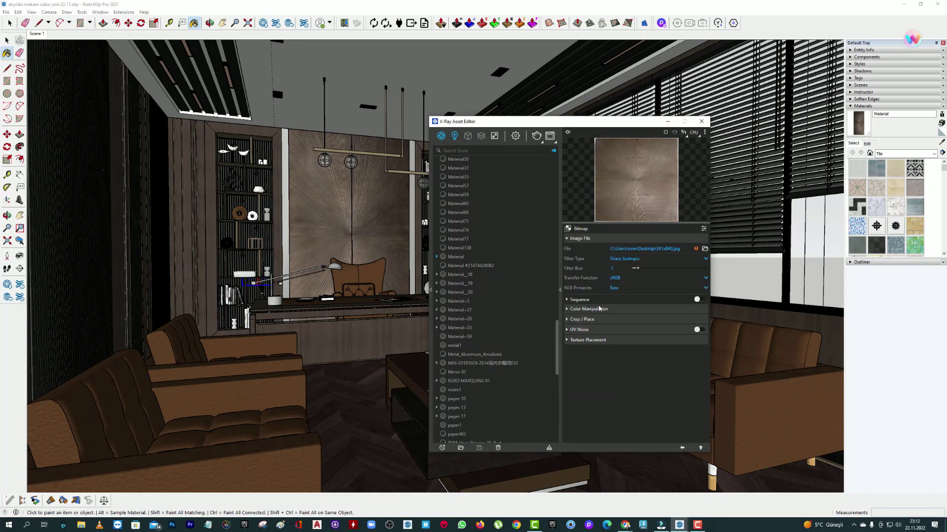
left_click(613, 320)
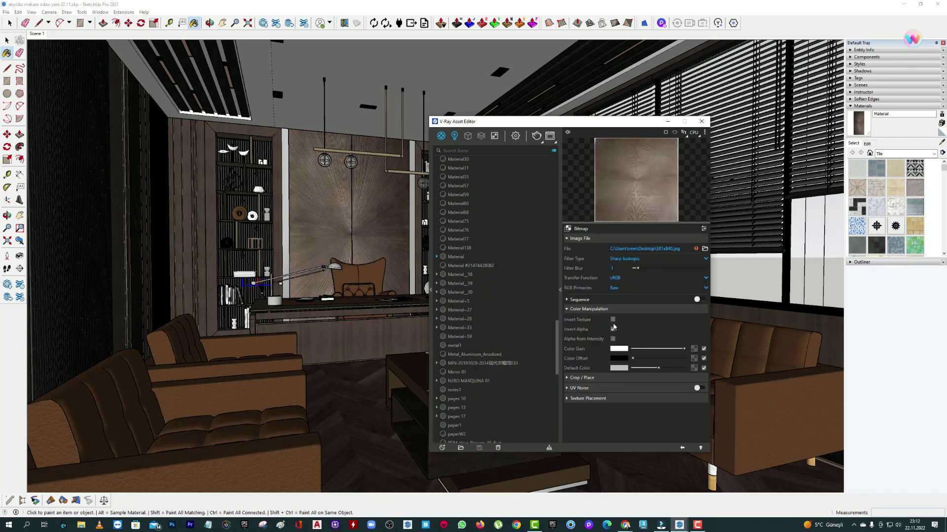
left_click(681, 447)
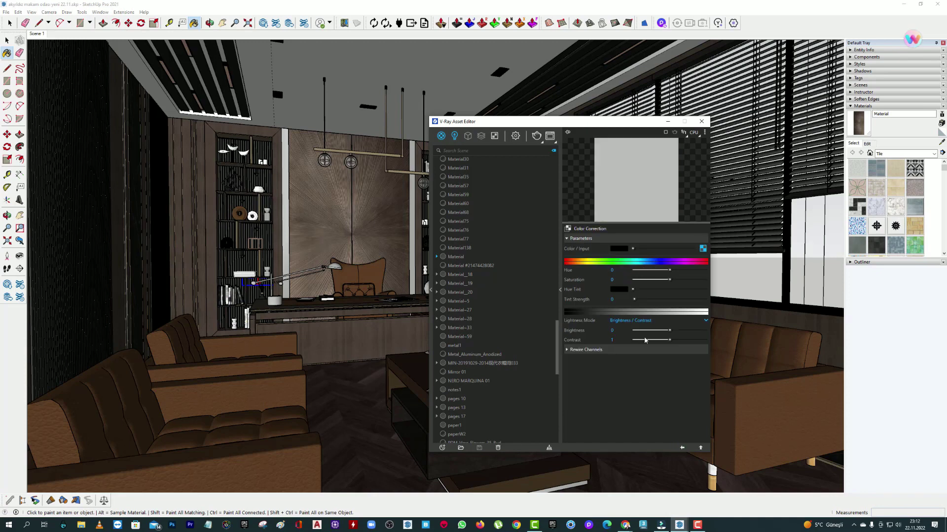
left_click_drag(669, 330, 650, 340)
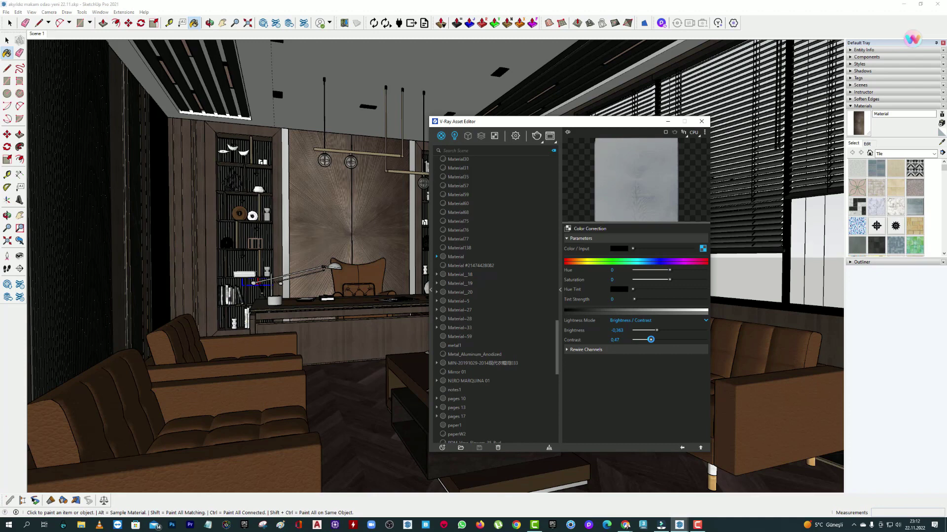
left_click(681, 447)
Lower the Reflection IOR from 6 to 4, then move aside and minimize the editor
scroll(643, 334, "up", 5)
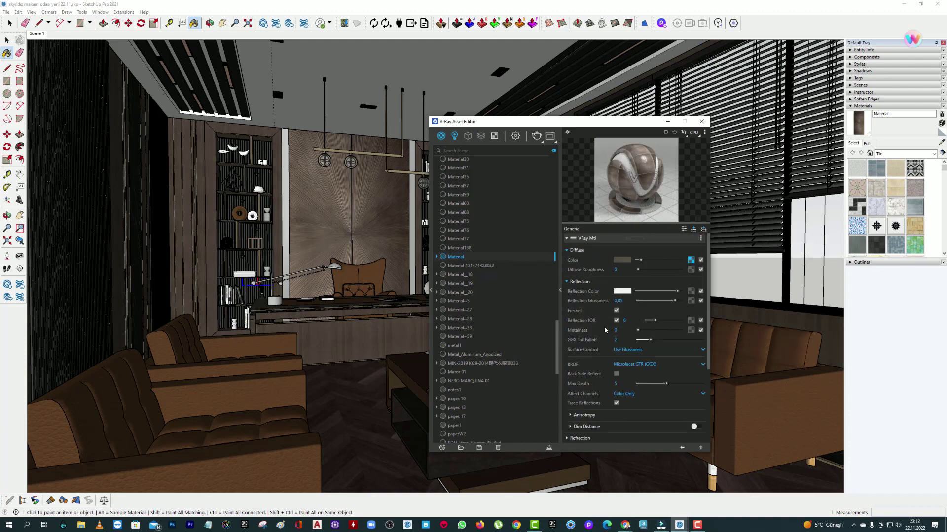
left_click_drag(643, 323, 640, 323)
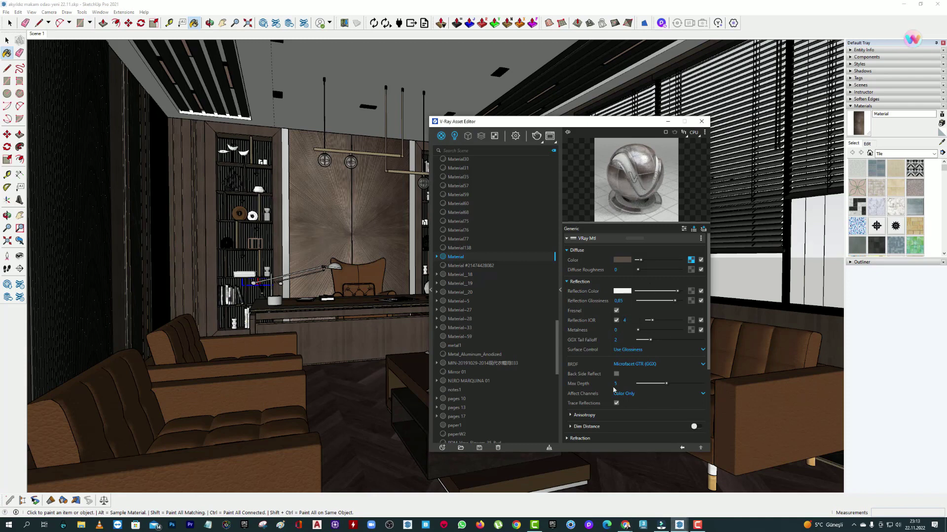
scroll(614, 390, "down", 3)
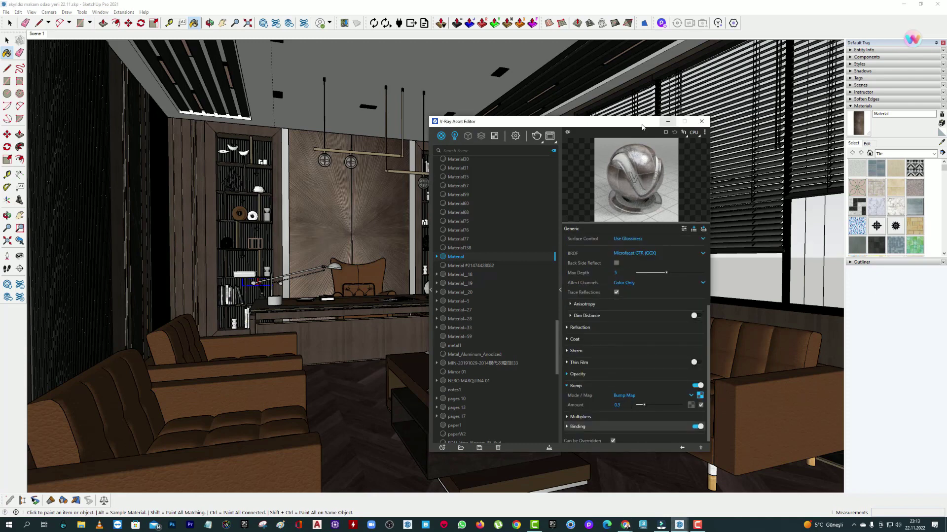
left_click_drag(642, 127, 717, 127)
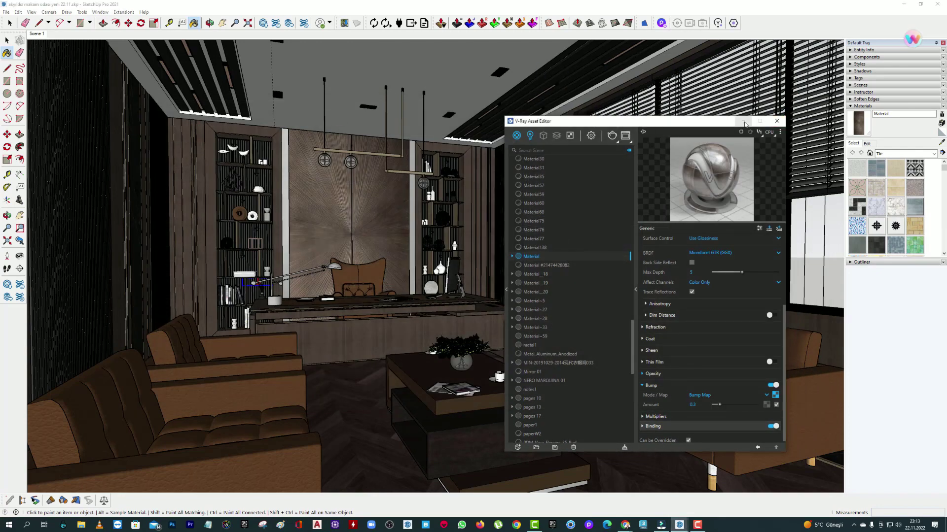
left_click(743, 121)
mouse_move(434, 296)
middle_mouse_down("shift")
mouse_move(453, 307)
mouse_move(395, 149)
middle_mouse_up("shift")
Brighten the leather material's reflection colour and minimize the material editor
scroll(396, 149, "up", 3)
key("b")
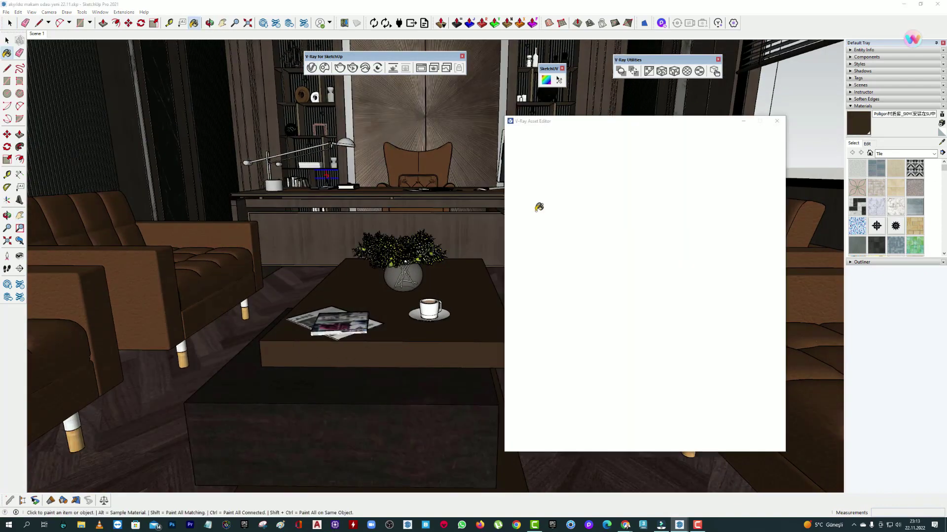
left_click_drag(730, 291, 756, 303)
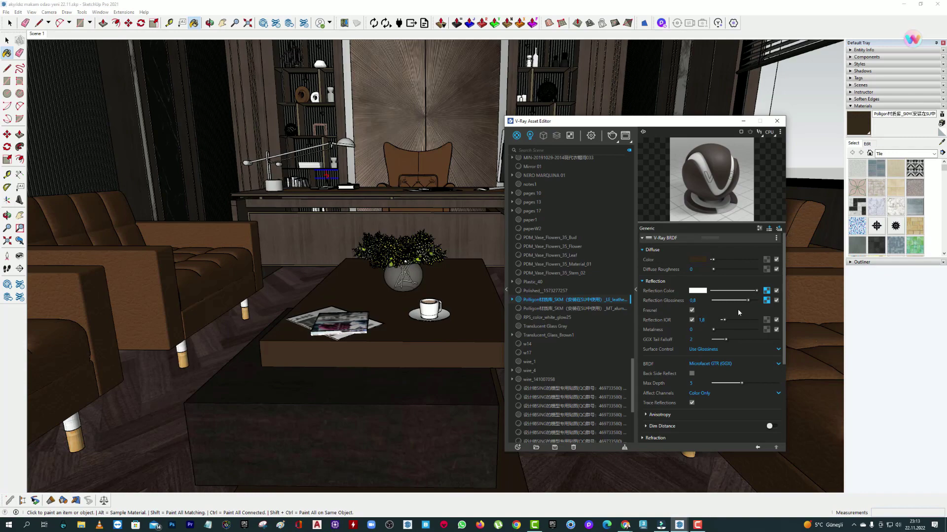
left_click(744, 121)
Delete the flower vase from the coffee table
key("space")
middle_click_drag(546, 301, 435, 314)
key("ctrl+a")
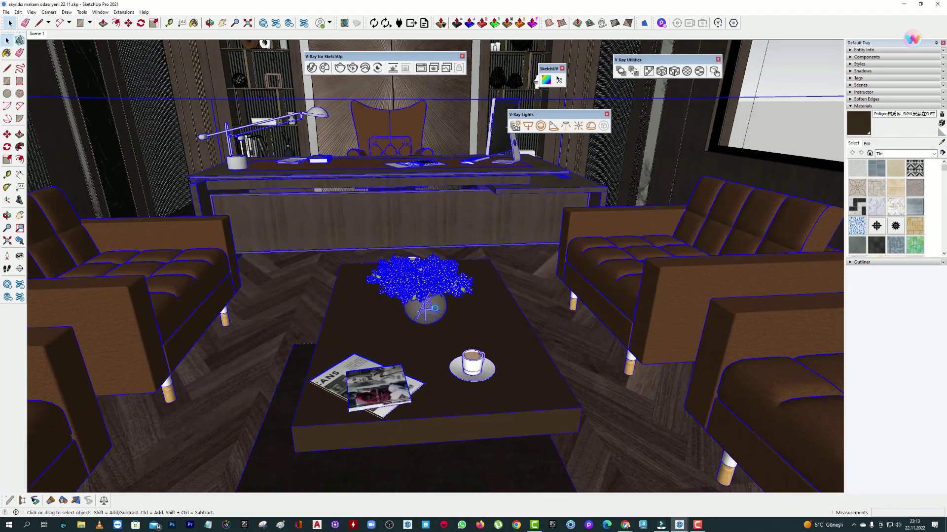
left_click(435, 314)
key("Delete")
Sample Material35, convert it to a V-Ray material, and set its reflection IOR to 10
scroll(617, 339, "up", 3)
key("b")
left_click(867, 143)
middle_click_drag(276, 69, 302, 66)
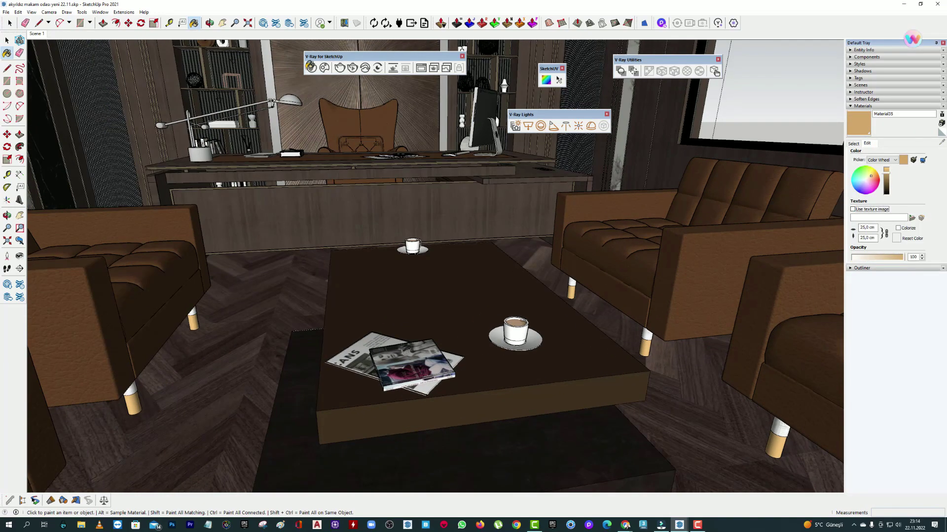
left_click(311, 68)
left_click_drag(690, 122, 546, 112)
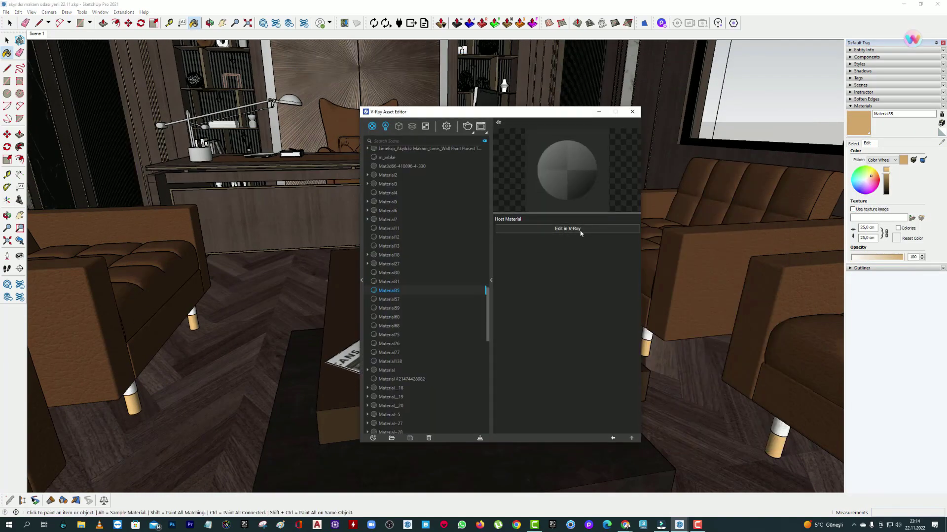
left_click(567, 228)
double_click(557, 310)
type("10")
key("Return")
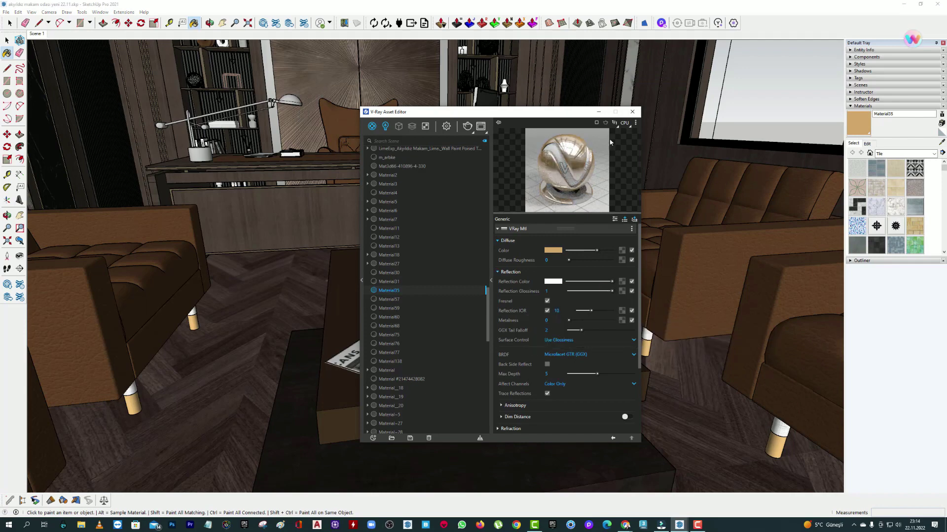
left_click(681, 227, "alt")
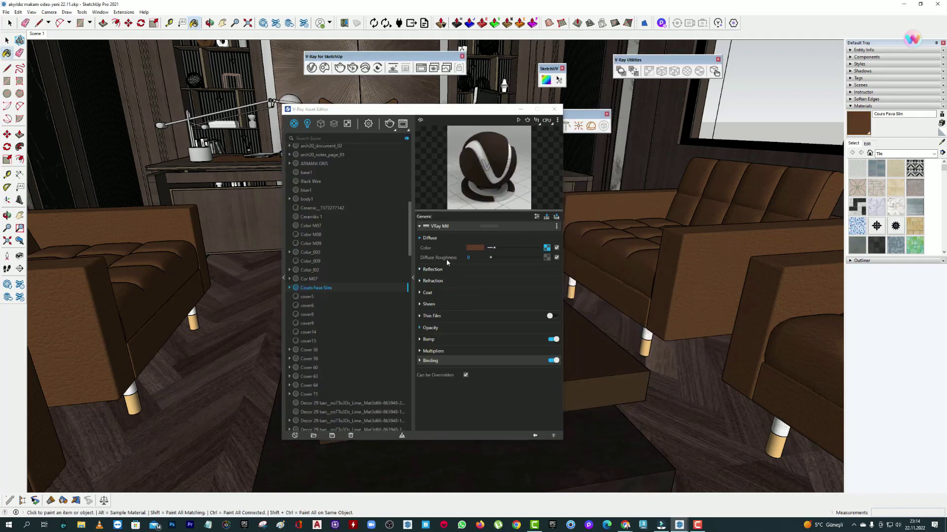
Inspect the leather's diffuse bitmap and its Color Correction settings
left_click(544, 248)
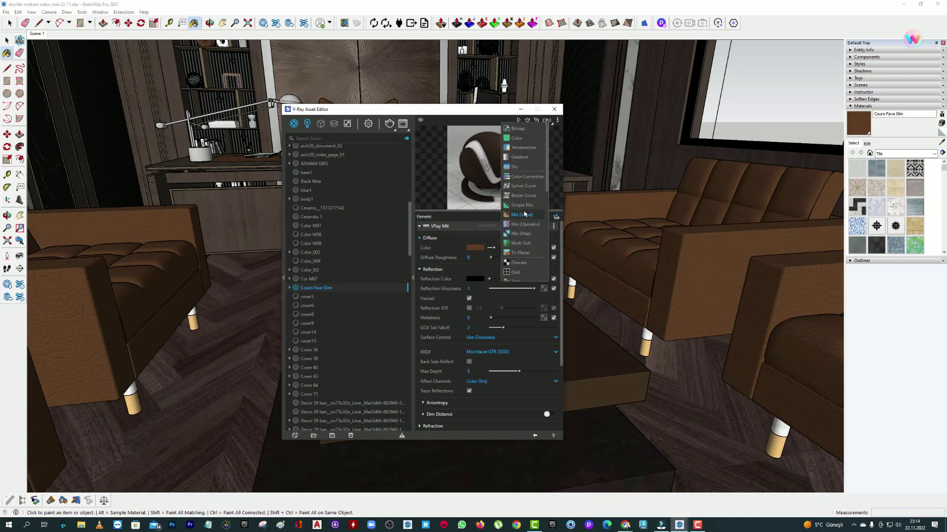
left_click(558, 240)
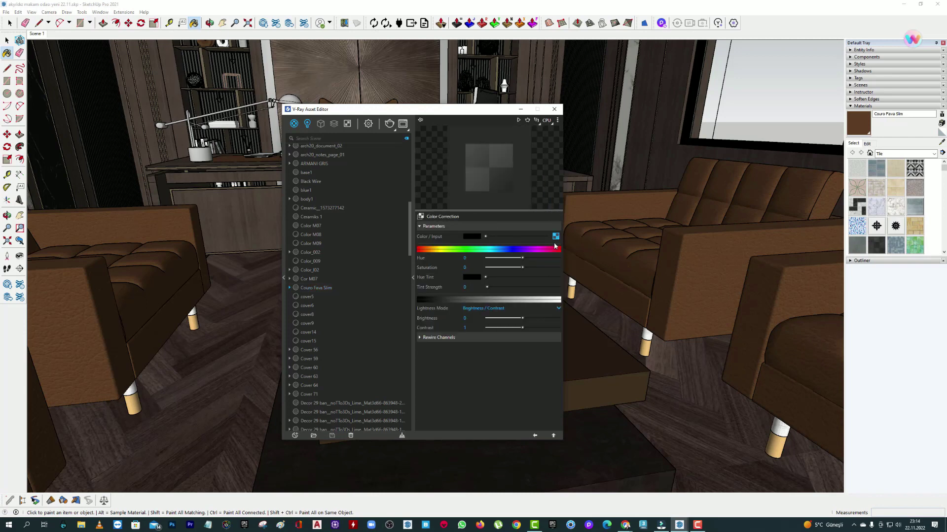
left_click(556, 239)
left_click(449, 298)
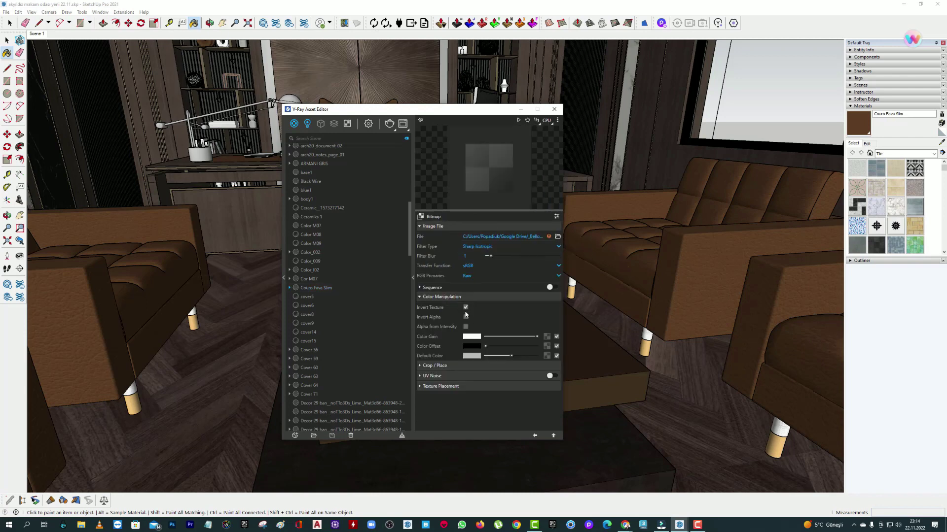
left_click(535, 436)
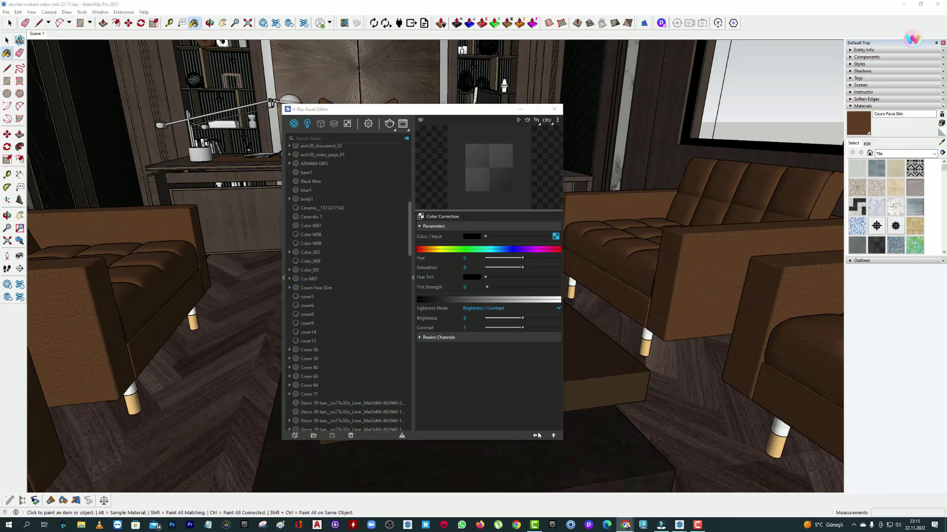
Give the leather a white reflection, 0.9 glossiness, IOR 1.6 and bump amount 0.57
left_click_drag(489, 279, 534, 279)
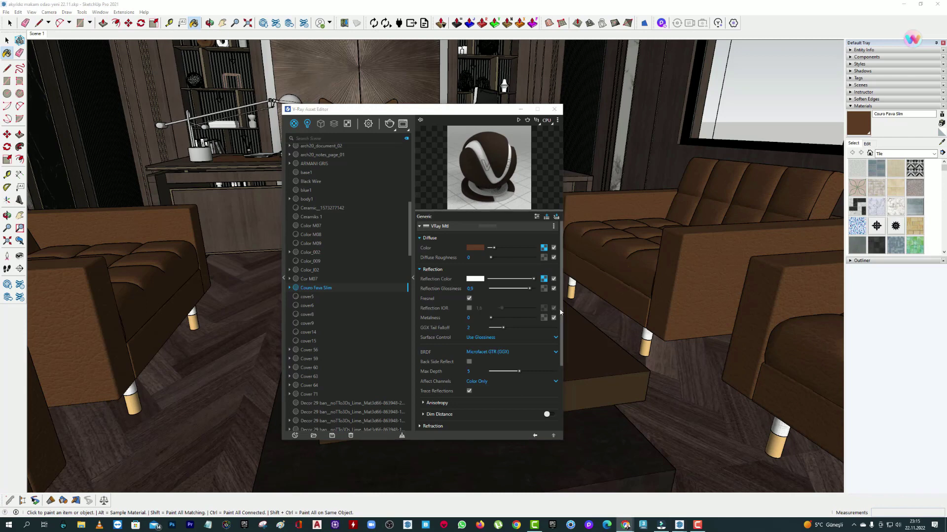
left_click(469, 308)
scroll(489, 367, "down", 3)
left_click(461, 390)
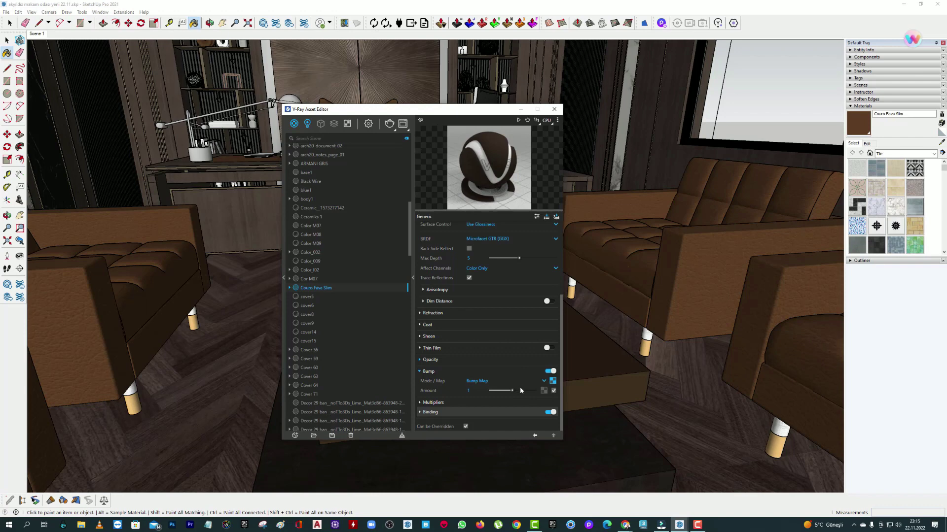
left_click_drag(511, 390, 503, 390)
Switch briefly to the web browser, then return to the SketchUp viewport
key("alt+Tab")
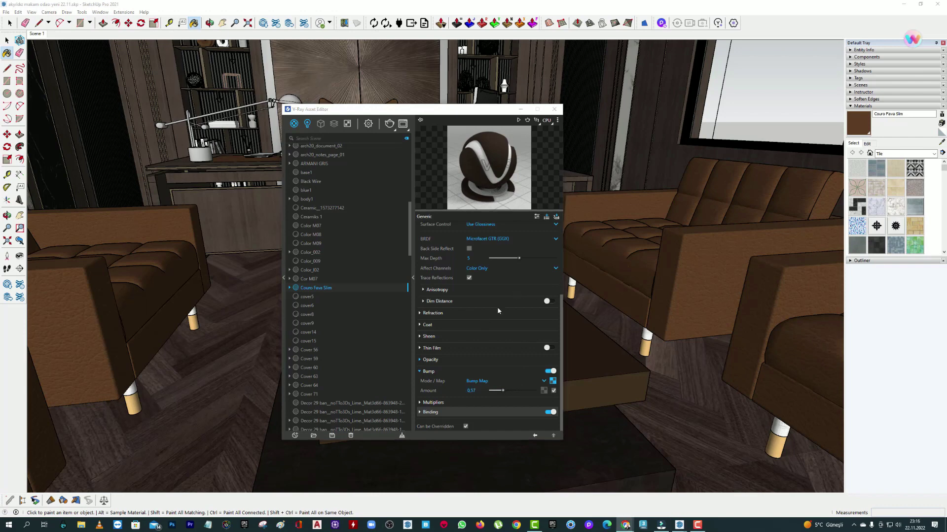
scroll(495, 291, "up", 3)
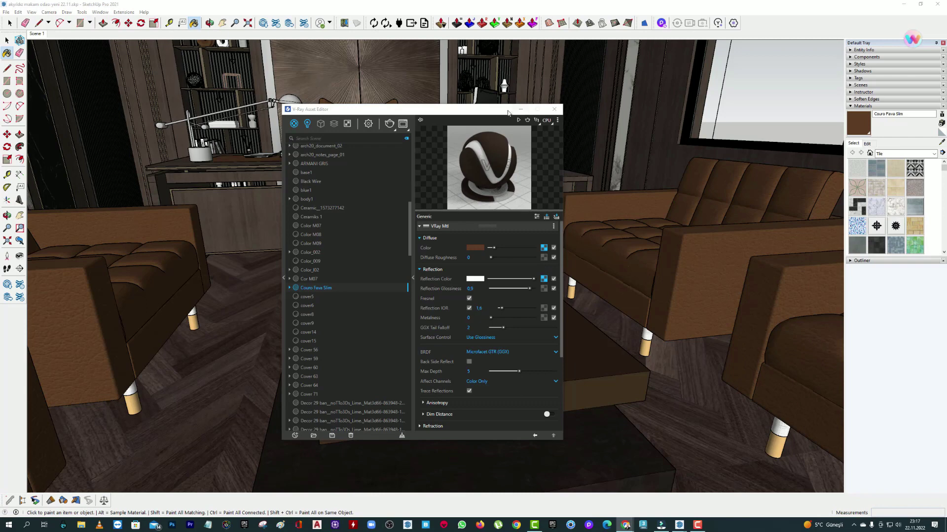
left_click(554, 109)
key("space")
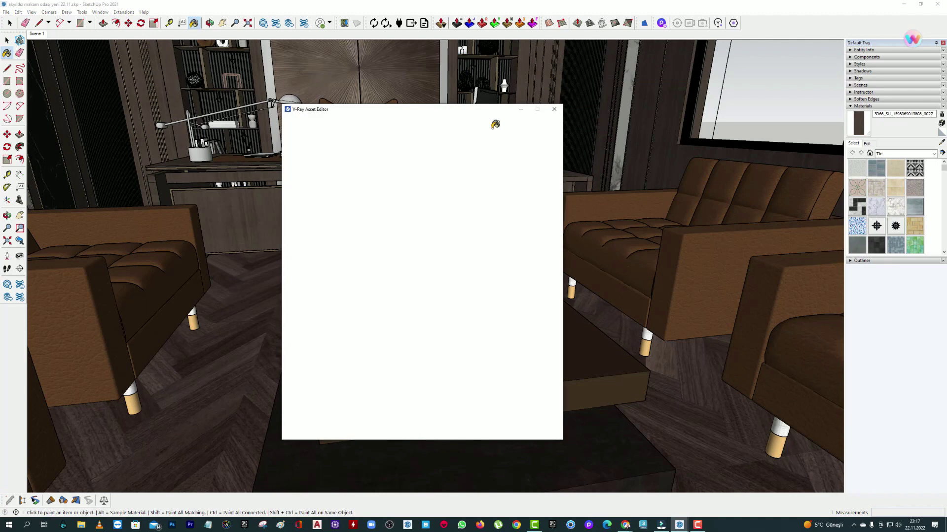
Close the V-Ray Asset Editor and return to the Select tool
left_click(554, 109)
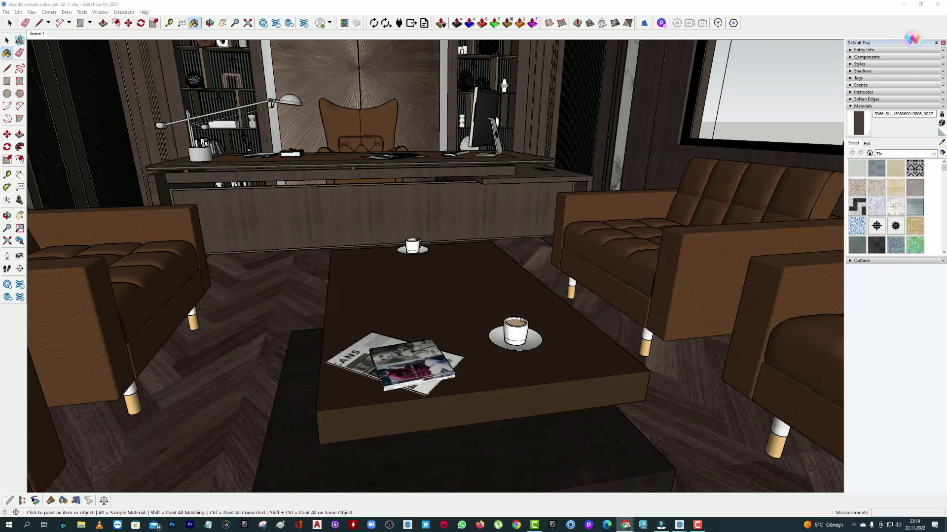
key("space")
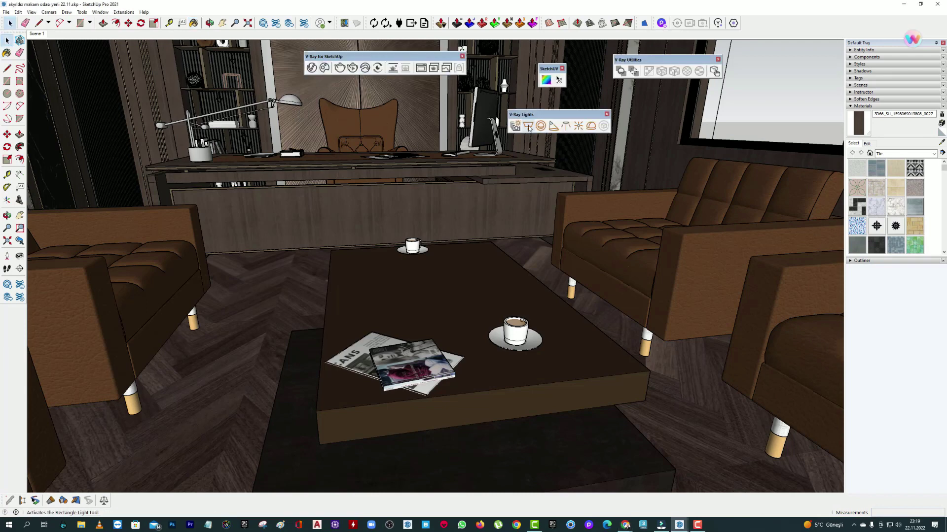
Browse the Accessories 3D models in the Chaos Cosmos library
left_click(325, 68)
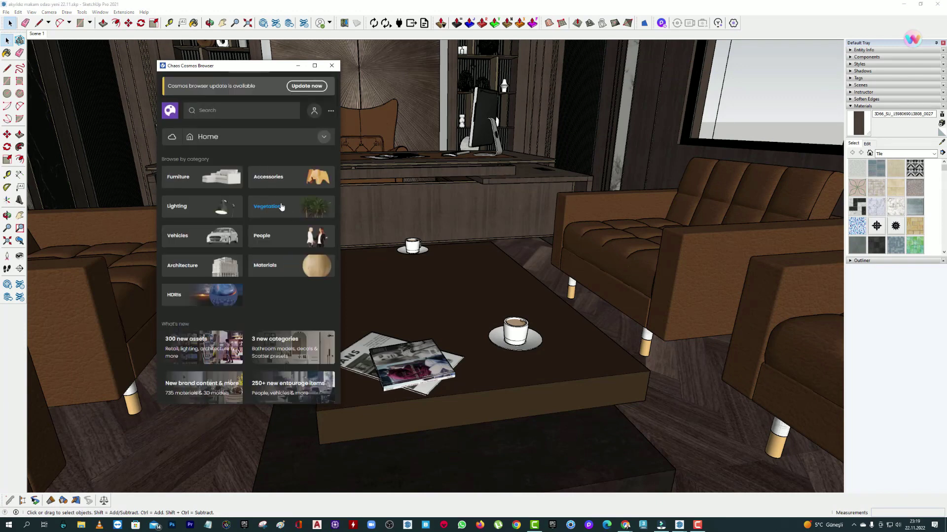
left_click(273, 178)
scroll(273, 216, "down", 5)
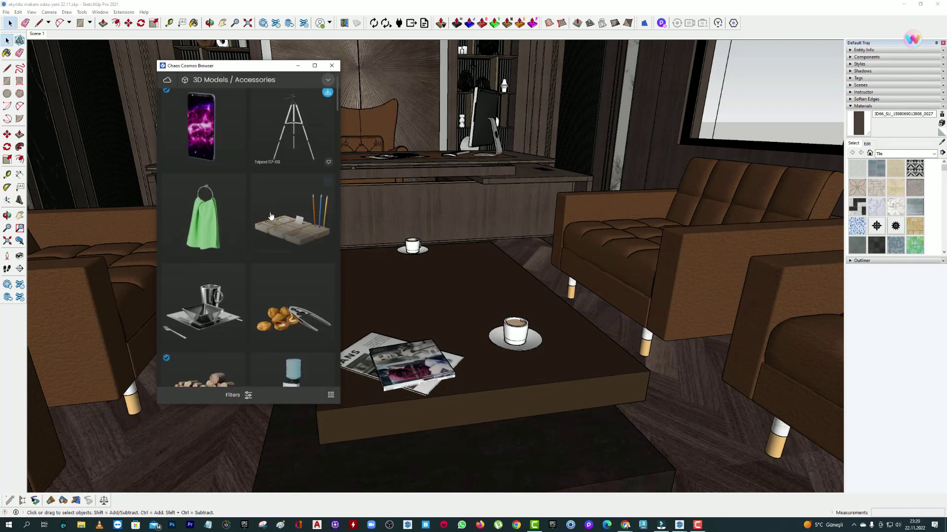
scroll(266, 231, "down", 5)
scroll(260, 249, "down", 5)
scroll(259, 249, "down", 5)
scroll(259, 249, "down", 5)
scroll(257, 250, "down", 5)
scroll(256, 250, "down", 5)
scroll(254, 251, "down", 5)
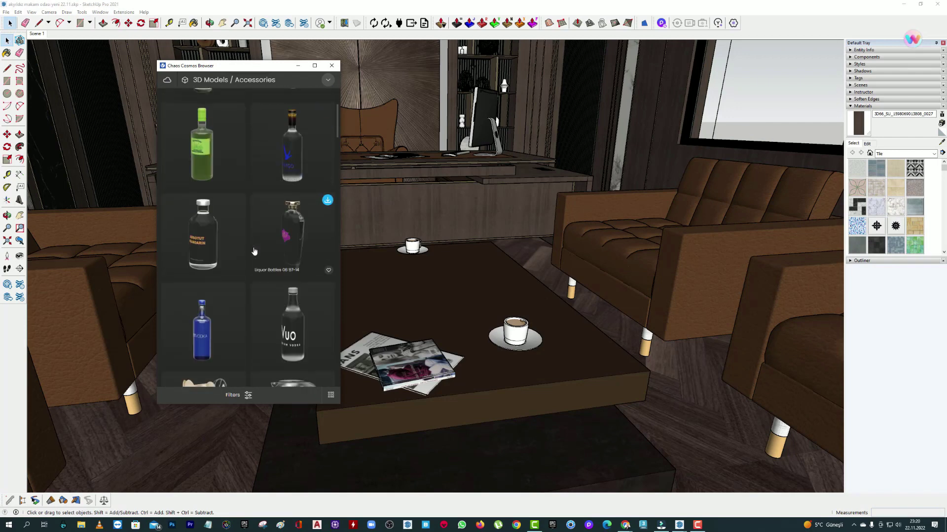
scroll(254, 252, "down", 5)
scroll(254, 251, "down", 5)
scroll(254, 250, "down", 5)
scroll(254, 249, "down", 5)
scroll(254, 249, "down", 5)
scroll(254, 249, "down", 5)
scroll(254, 250, "down", 5)
scroll(255, 251, "down", 5)
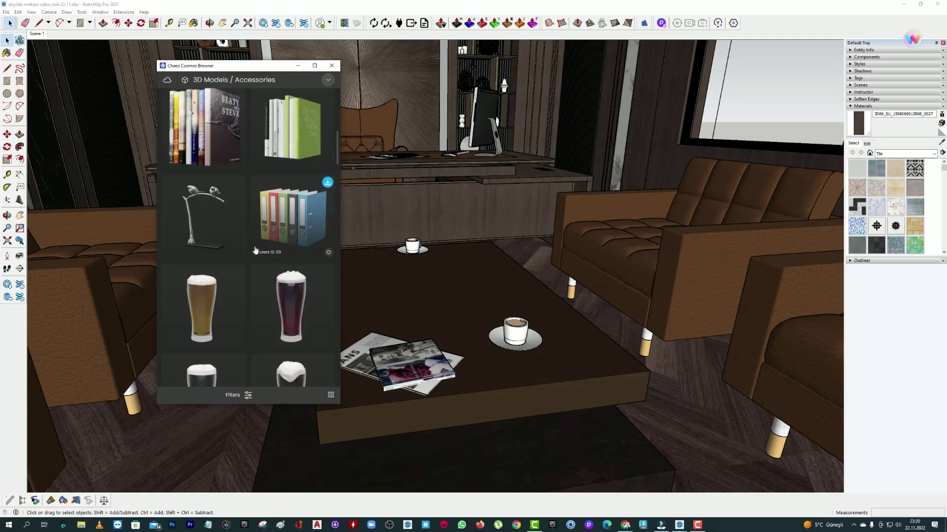
scroll(251, 236, "down", 5)
scroll(248, 238, "down", 5)
scroll(248, 239, "down", 5)
scroll(247, 237, "down", 5)
scroll(246, 238, "down", 5)
scroll(245, 238, "down", 5)
scroll(252, 249, "down", 5)
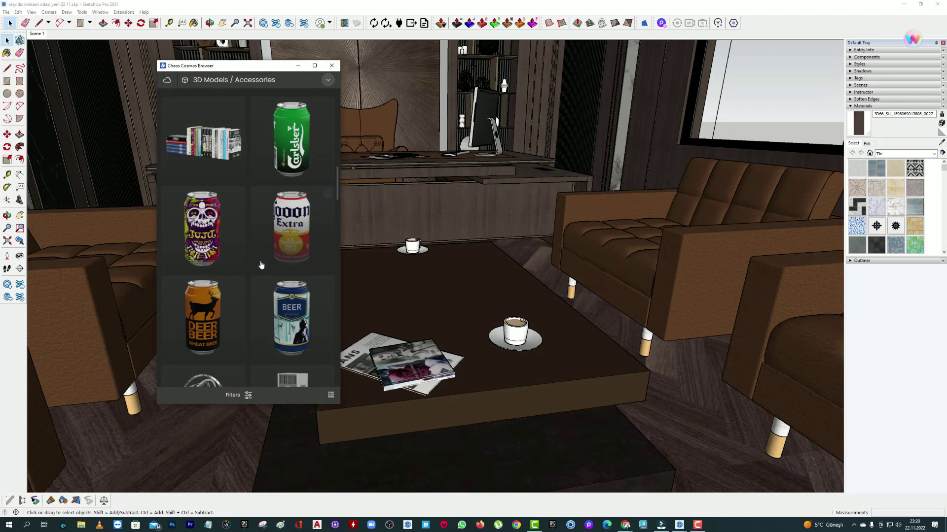
scroll(260, 265, "up", 10)
scroll(260, 265, "up", 5)
Scroll Vegetation > Indoor plants to the roses and lavender vases, then place a flower model on the coffee table
left_click(167, 79)
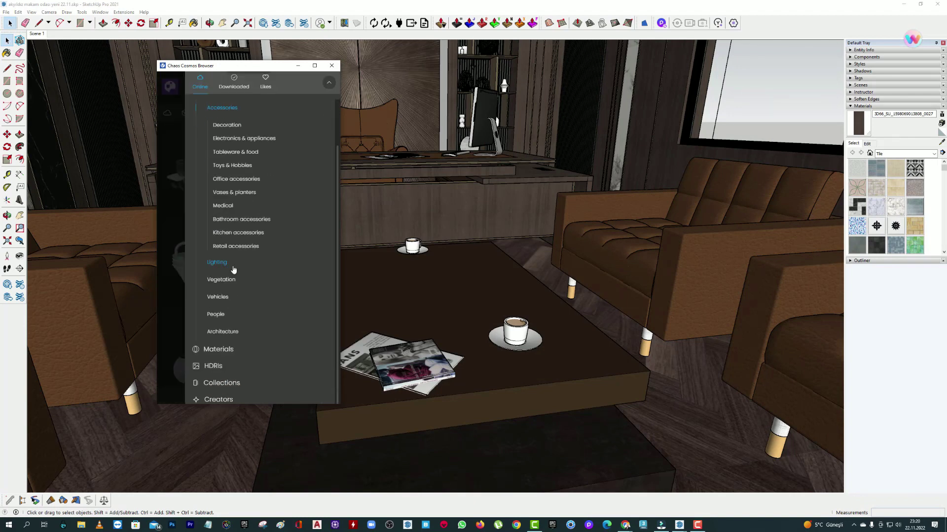
left_click(225, 279)
left_click(224, 226)
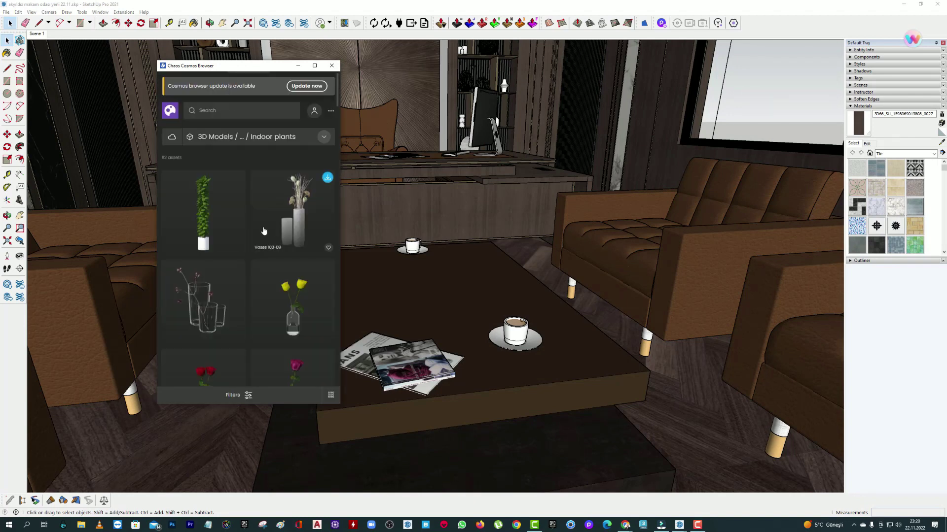
scroll(263, 231, "down", 3)
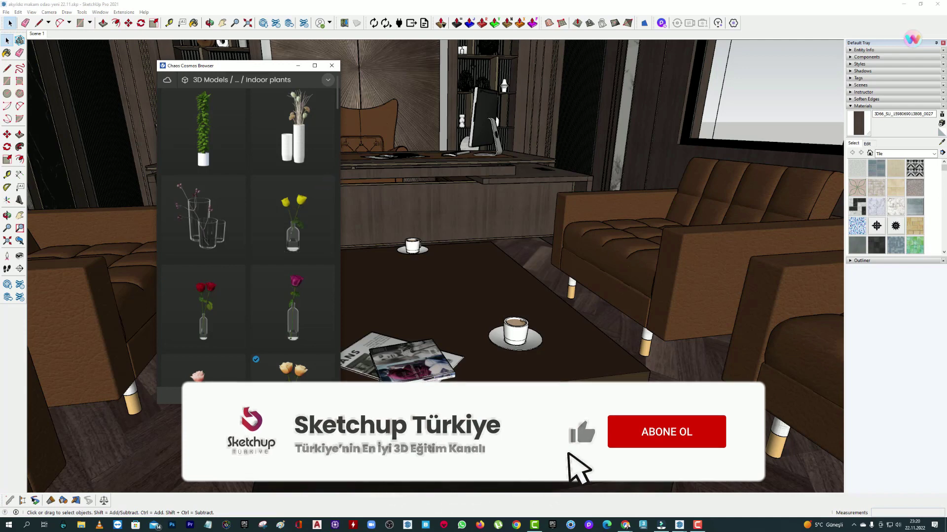
scroll(288, 216, "down", 5)
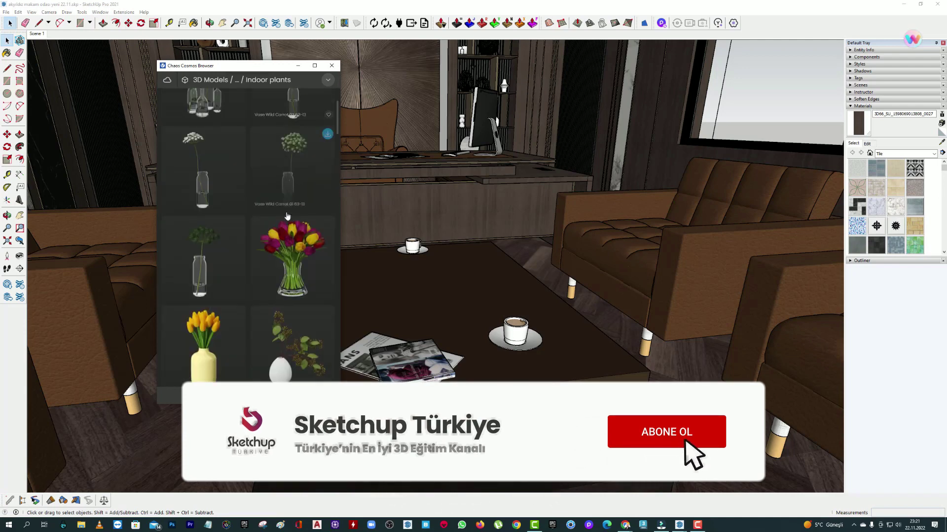
scroll(287, 216, "down", 3)
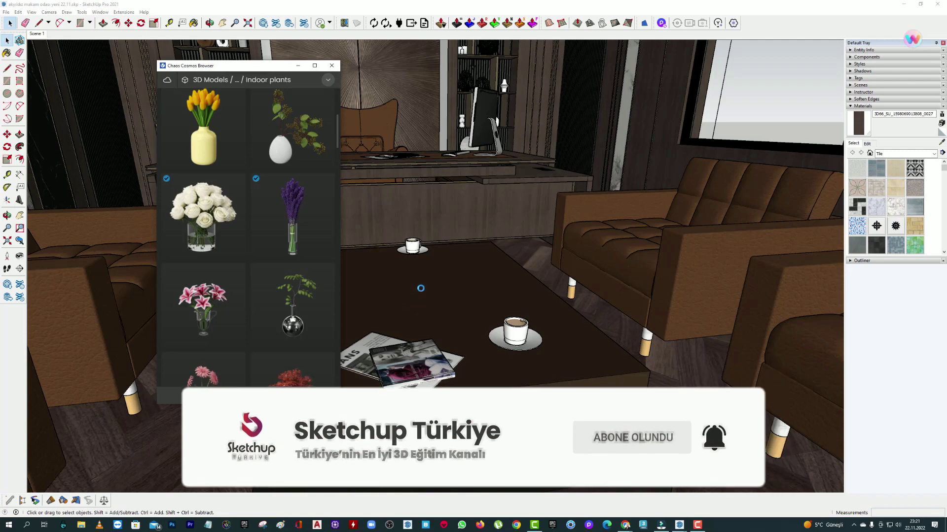
left_click(425, 287)
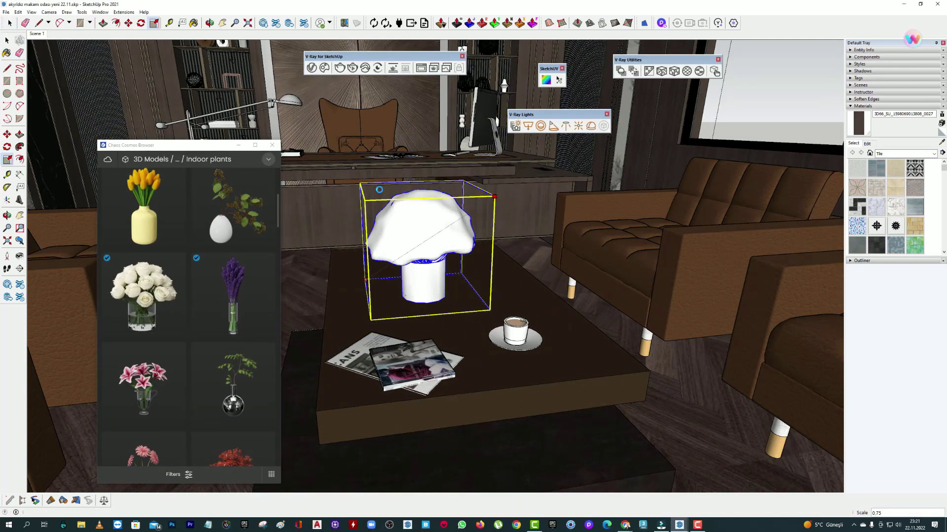
Scale the flower model on the coffee table down to 0.75
left_click(379, 189)
middle_click_drag(379, 189, 345, 217)
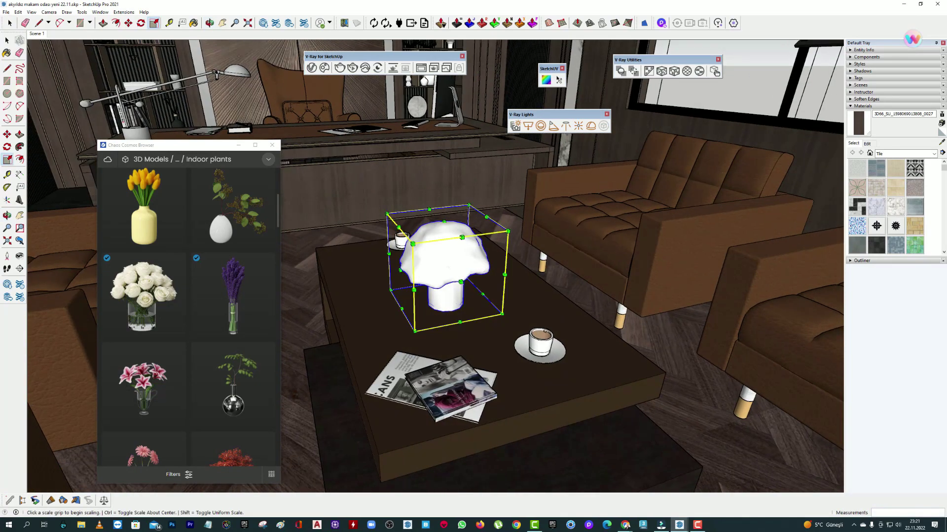
key("alt+Tab")
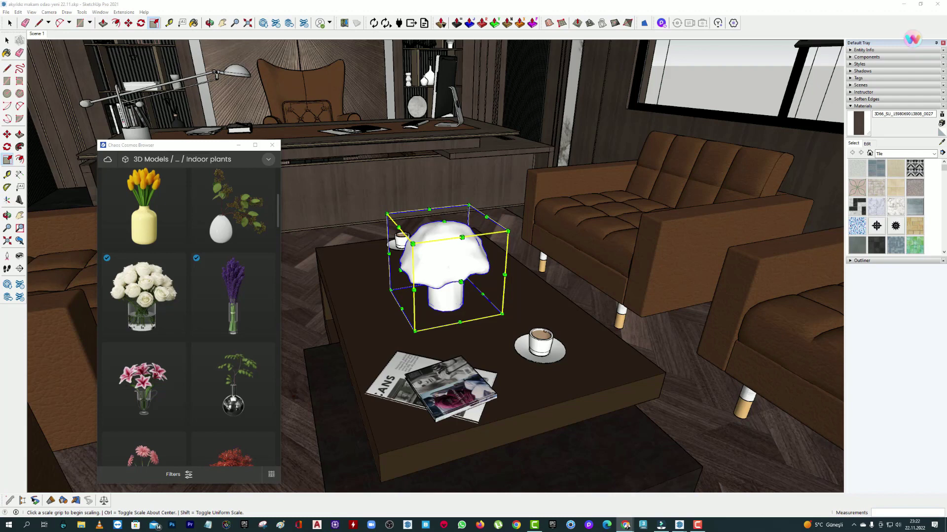
Start importing Potted Plant 13 from Cosmos Indoor plants and pan to the desk corner
left_click_drag(148, 145, 233, 129)
scroll(273, 296, "down", 3)
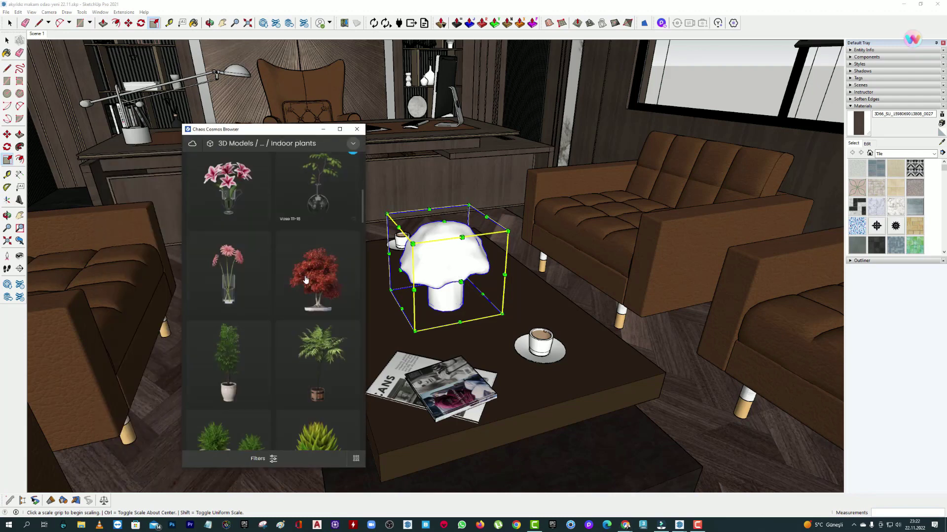
scroll(273, 296, "down", 2)
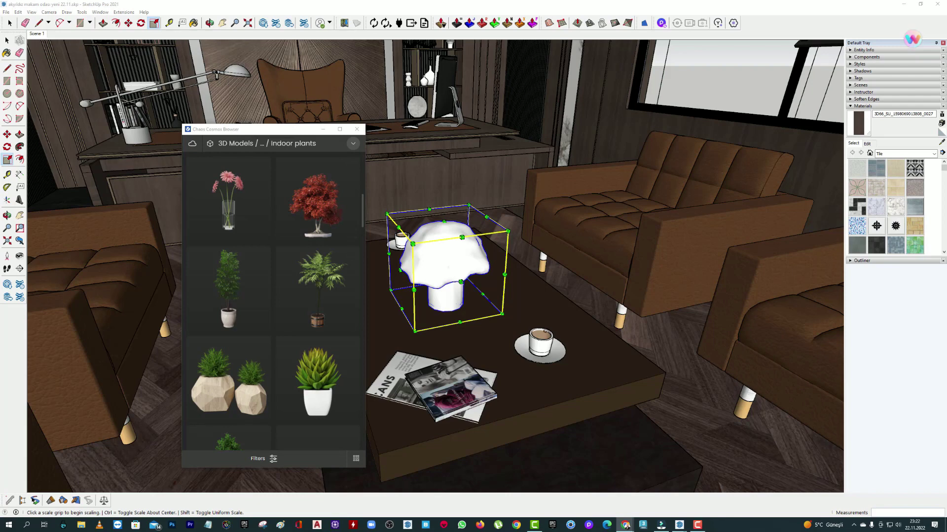
left_click_drag(232, 130, 236, 126)
scroll(259, 240, "down", 2)
scroll(259, 240, "down", 3)
scroll(258, 240, "down", 2)
key("h")
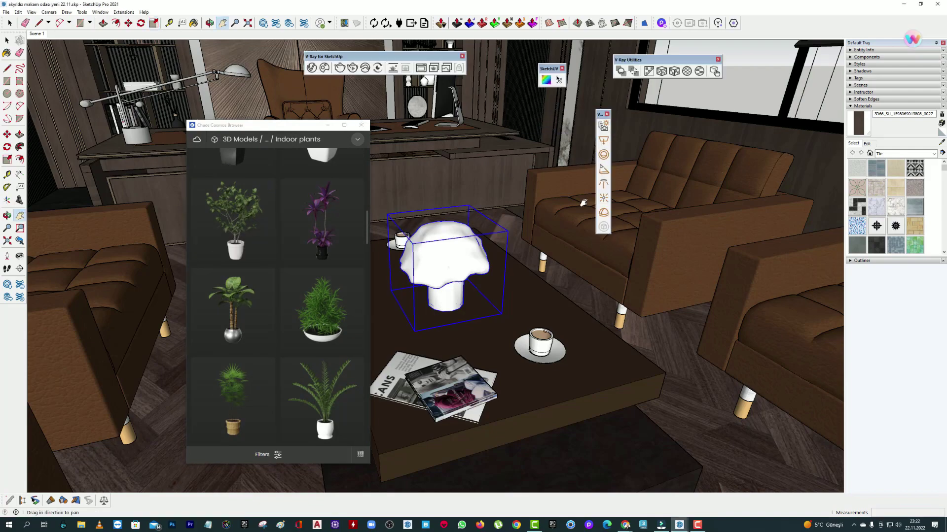
left_click_drag(481, 54, 355, 231)
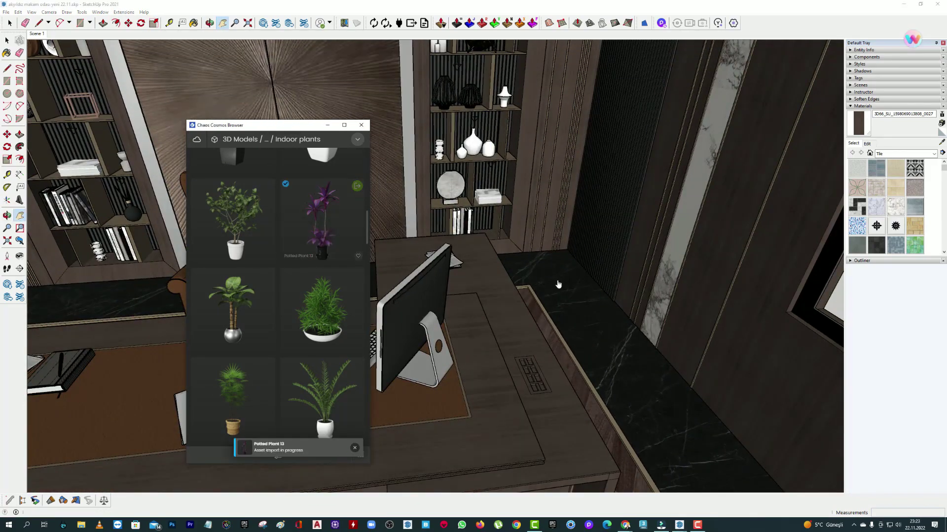
Place Potted Plant 13 in the corner beside the desk and scale it to 1.19
left_click(541, 277)
key("s")
scroll(556, 178, "up", 2)
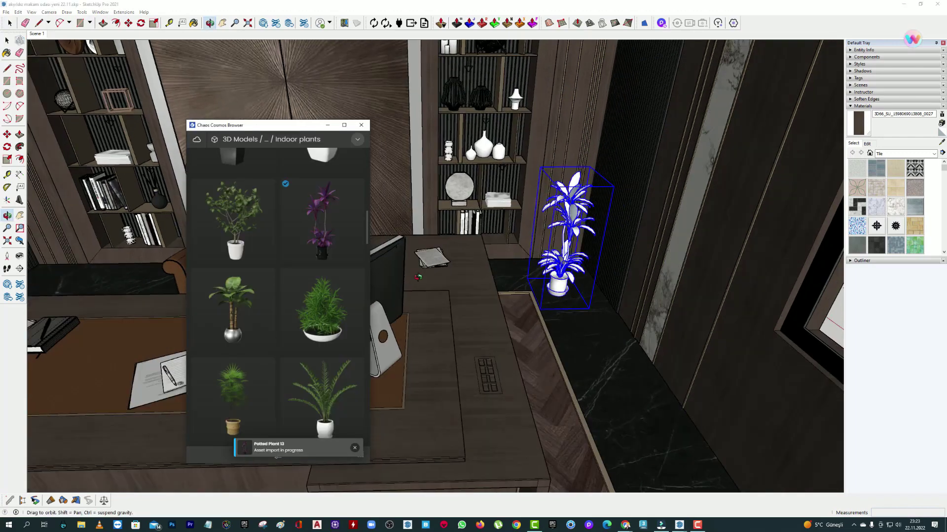
middle_click_drag(556, 178, 14, 150, "shift")
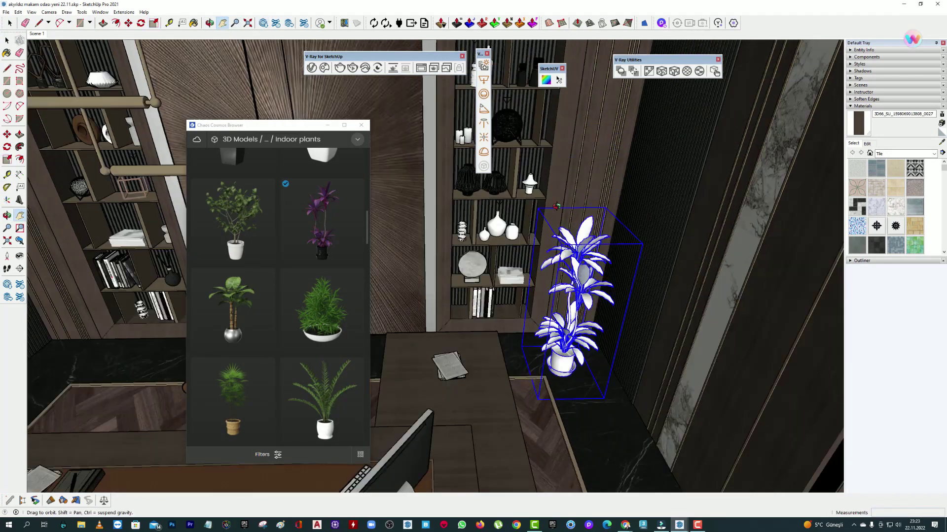
left_click_drag(637, 227, 644, 184)
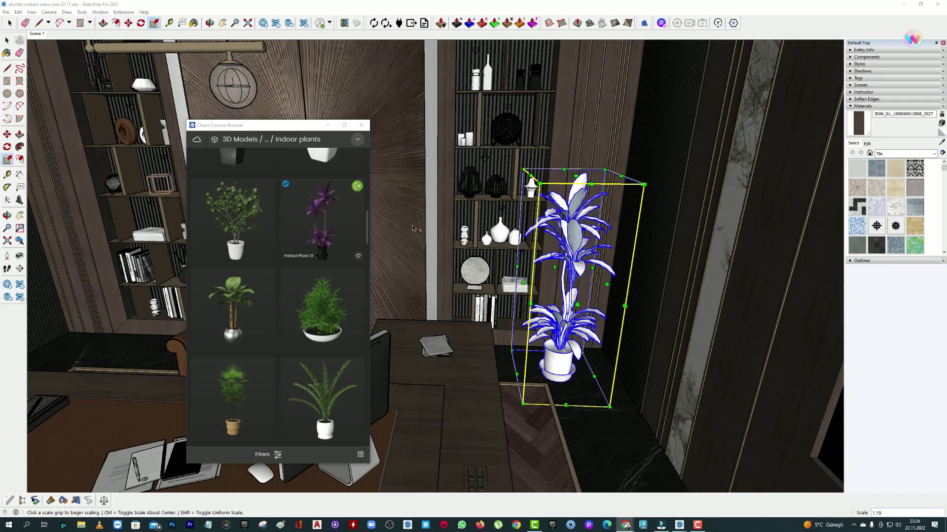
Bring the Cosmos browser forward and frame a close view of the desk top and monitor
left_click(291, 166)
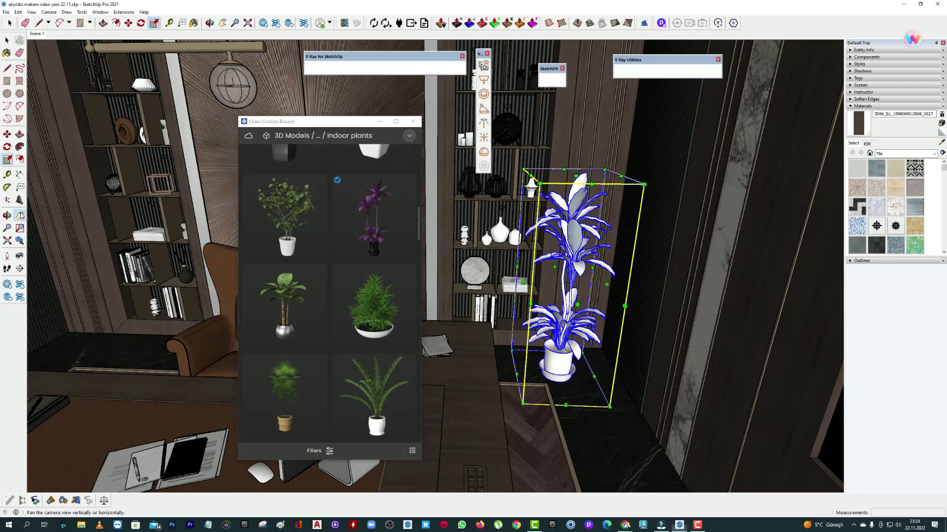
scroll(433, 266, "down", 3)
scroll(433, 267, "down", 3)
mouse_move(450, 280)
middle_mouse_down()
mouse_move(647, 182)
mouse_move(695, 204)
middle_mouse_up()
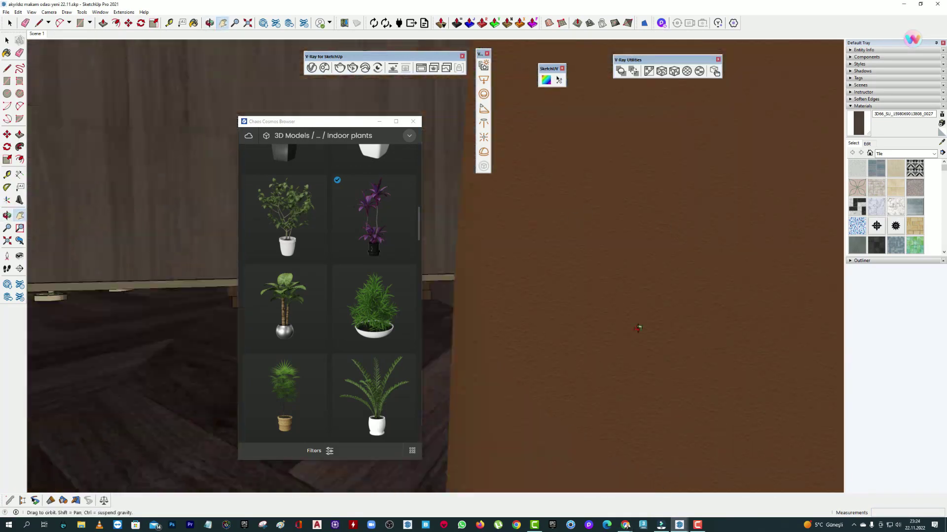
mouse_move(662, 186)
middle_mouse_down("shift")
mouse_move(566, 245)
mouse_move(564, 122)
middle_mouse_up("shift")
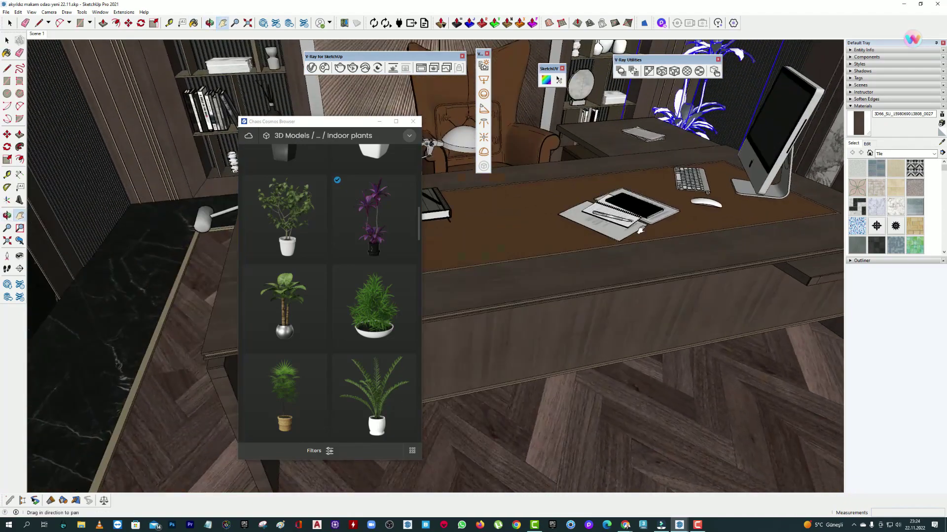
Enable Reflection IOR on the 0038_Orange material in the V-Ray material editor
key("b")
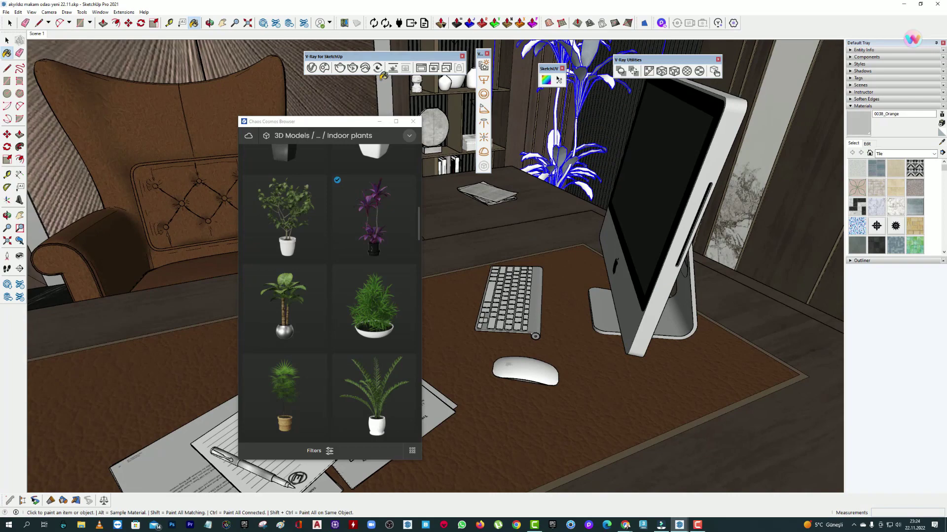
left_click(311, 68)
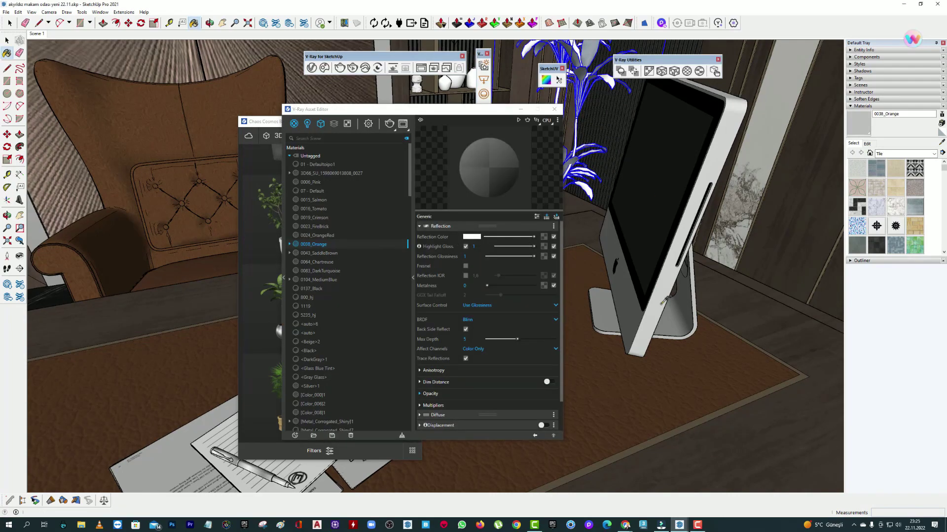
left_click(465, 275)
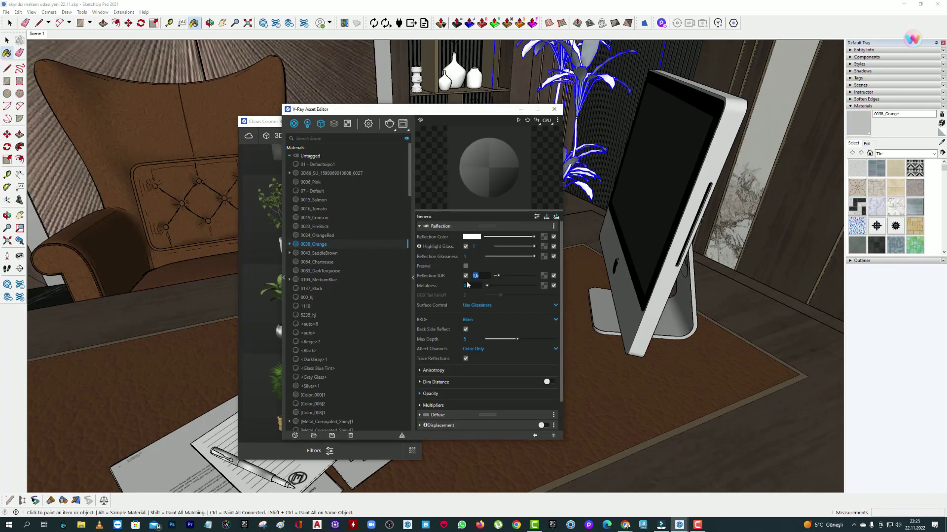
left_click(520, 109)
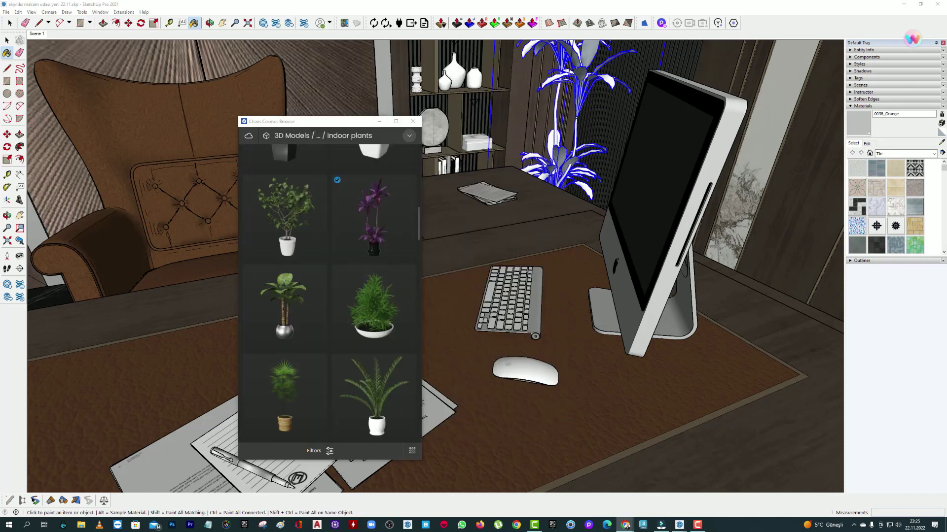
Sample the desk pad's brown Couro Fava Slim material, then reframe toward the bookshelf, plant and window
key("Caps_Lock")
middle_click_drag(691, 375, 593, 394)
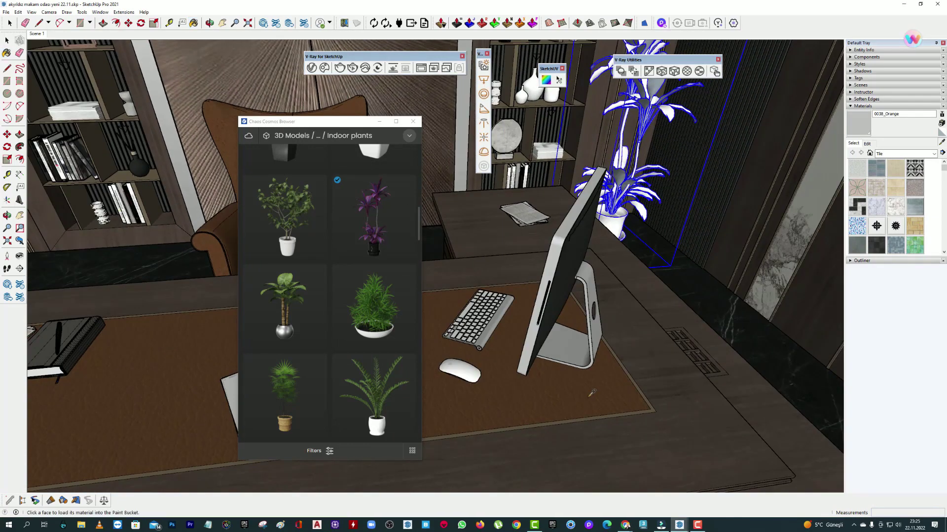
left_click(593, 394)
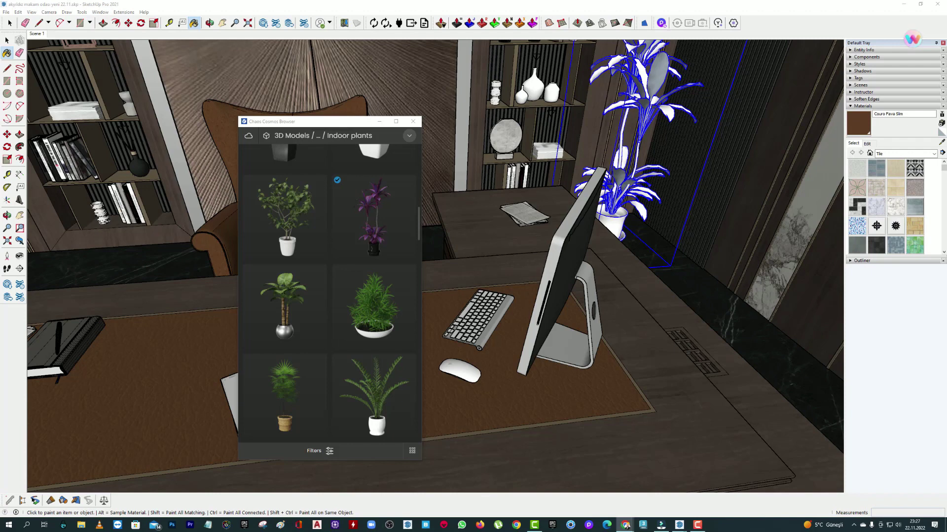
scroll(337, 264, "down", 2)
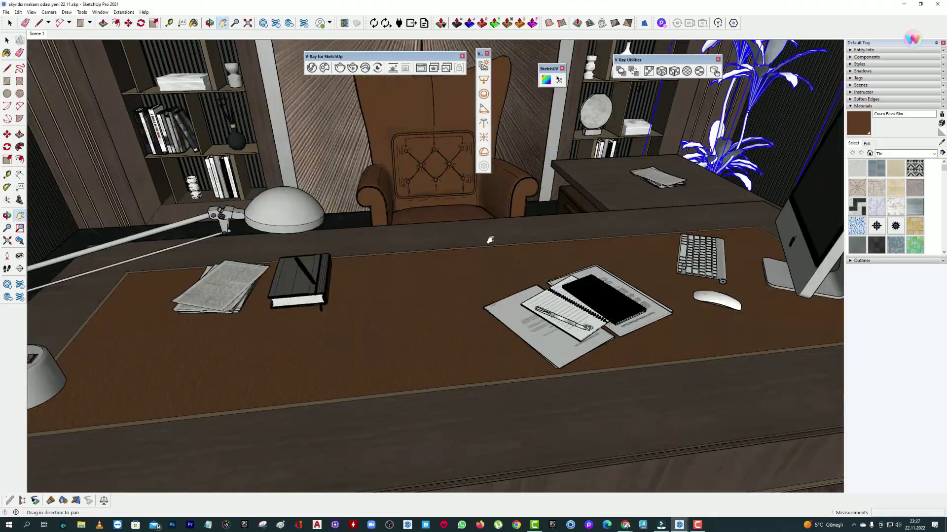
scroll(490, 240, "down", 5)
mouse_move(489, 240)
middle_mouse_down()
mouse_move(545, 271)
mouse_move(444, 266)
middle_mouse_up()
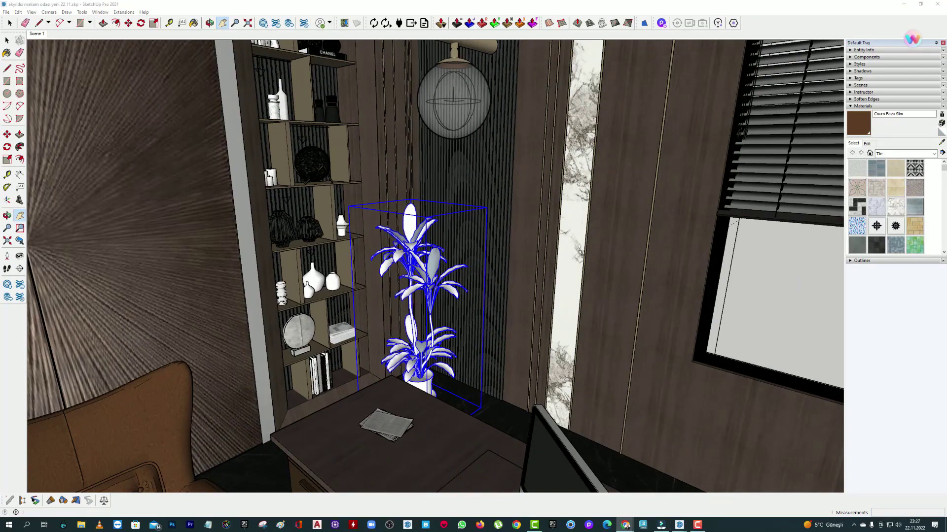
middle_click_drag(424, 269, 617, 247)
Sample a material, check it in V-Ray, and turn the camera toward the sofas and wall lamp
key("b")
left_click(617, 247, "alt")
left_click(313, 65)
left_click(520, 109)
left_click(19, 256)
mouse_move(345, 247)
left_mouse_down()
mouse_move(599, 210)
mouse_move(539, 110)
left_mouse_up()
Give the lamp tube's Material31 an Emissive layer with cream colour and intensity 10
key("b")
left_click(539, 111, "alt")
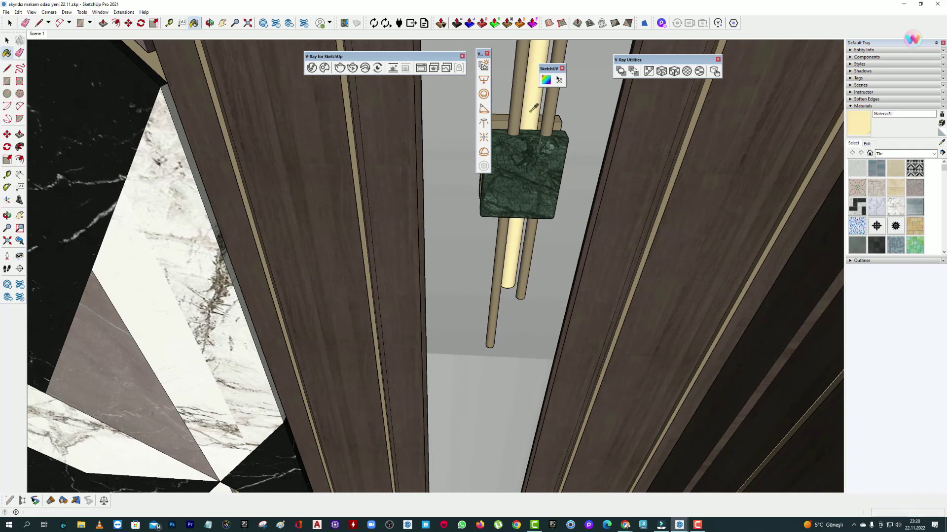
left_click(311, 68)
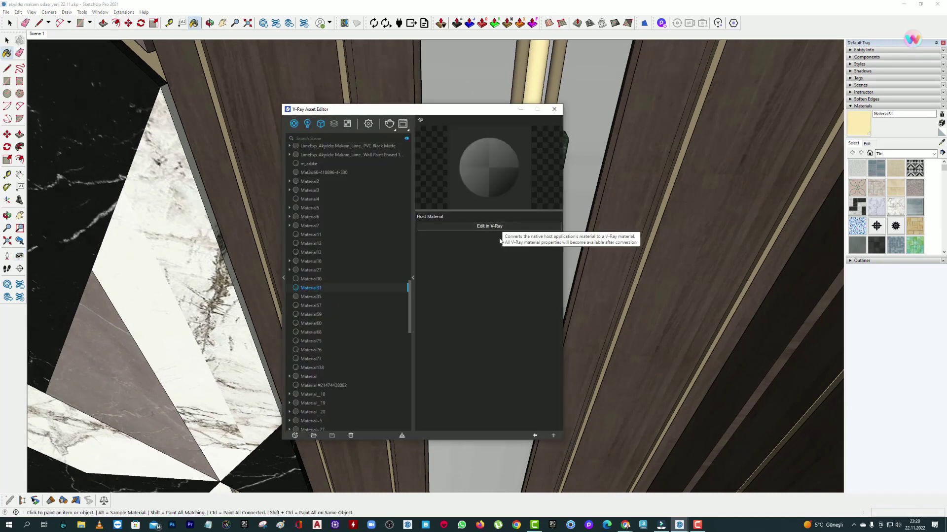
left_click(556, 217)
left_click(532, 233)
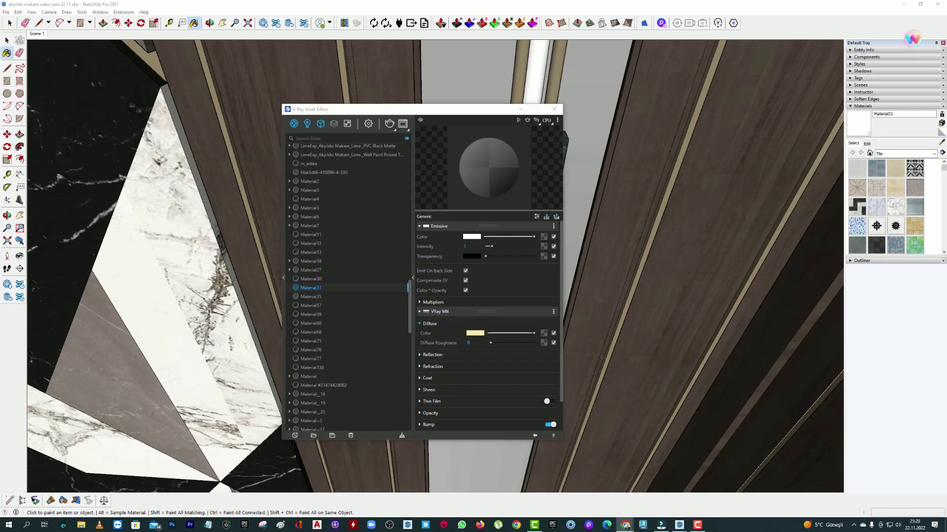
left_click_drag(479, 334, 472, 237)
double_click(466, 247)
type("10")
key("Return")
Orbit to the TV wall and sample the Mirror 01 material for V-Ray editing
mouse_move(511, 148)
middle_mouse_down()
mouse_move(500, 217)
mouse_move(508, 207)
middle_mouse_up()
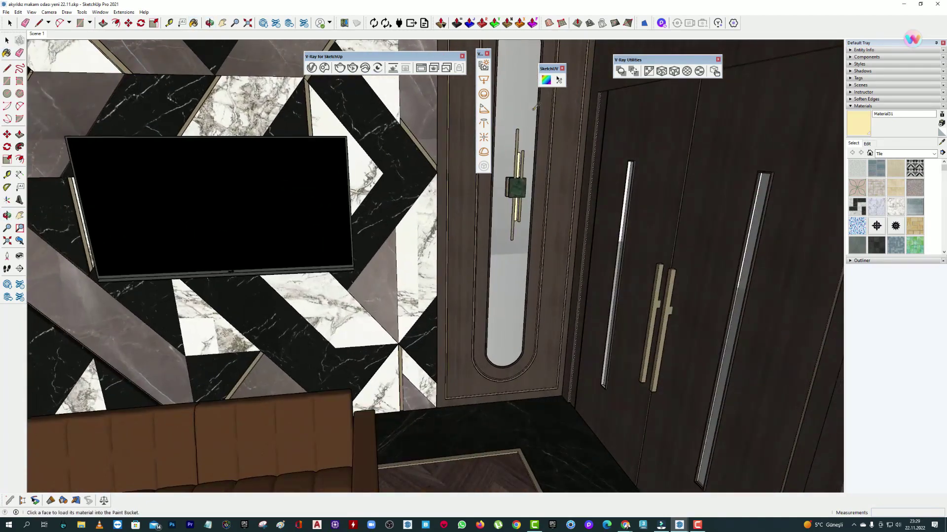
left_click(531, 104, "alt")
left_click(866, 143)
left_click(312, 67)
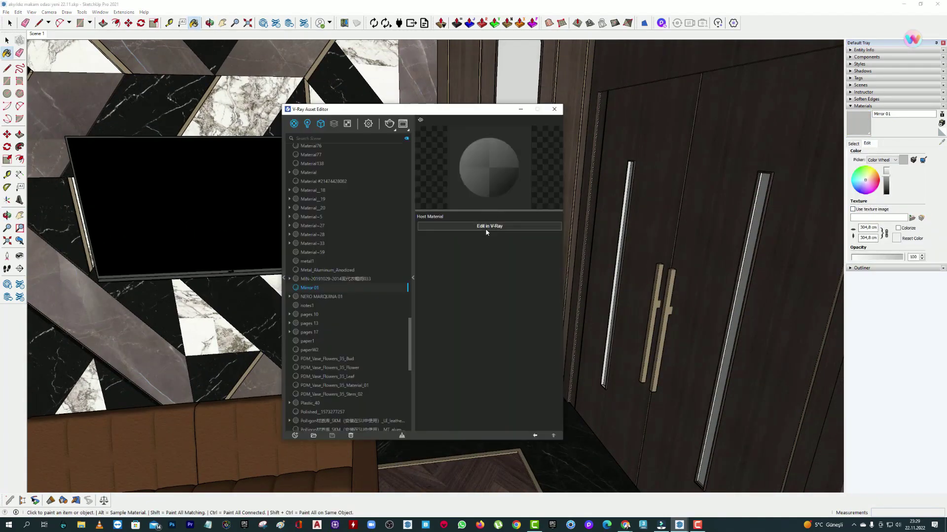
Set the Mirror 01 material's diffuse colour to black
left_click(529, 228)
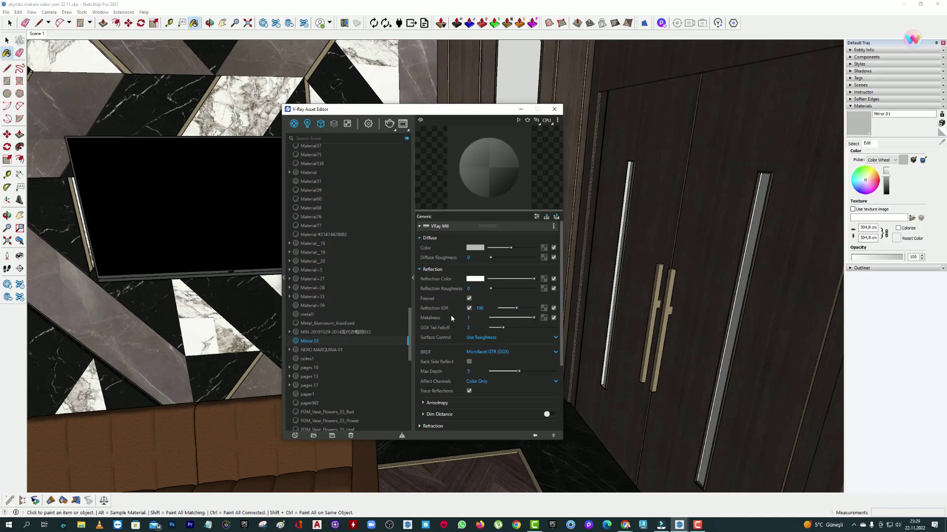
left_click(473, 248)
key("Return")
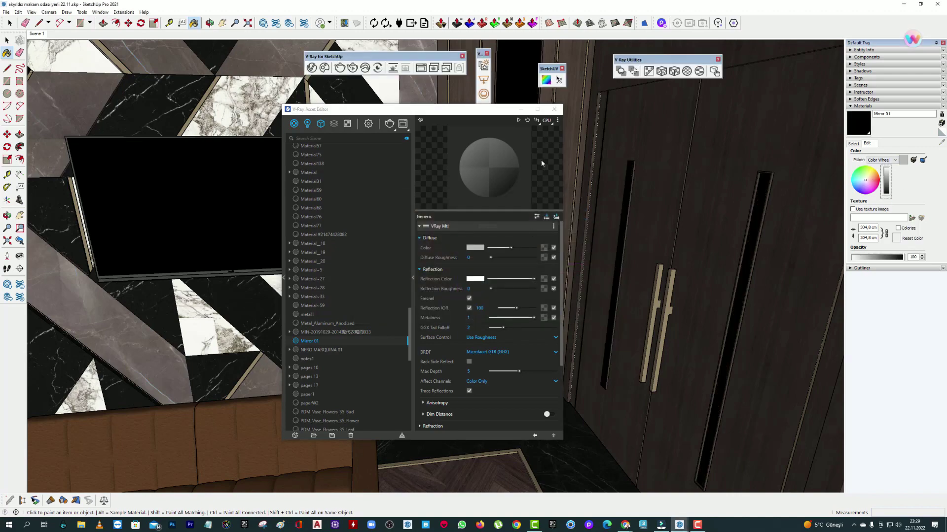
left_click(554, 109)
Sample the TV screen's 0137_Black material and lighten its reflection colour
mouse_move(641, 222)
middle_mouse_down()
mouse_move(493, 222)
mouse_move(740, 207)
middle_mouse_up()
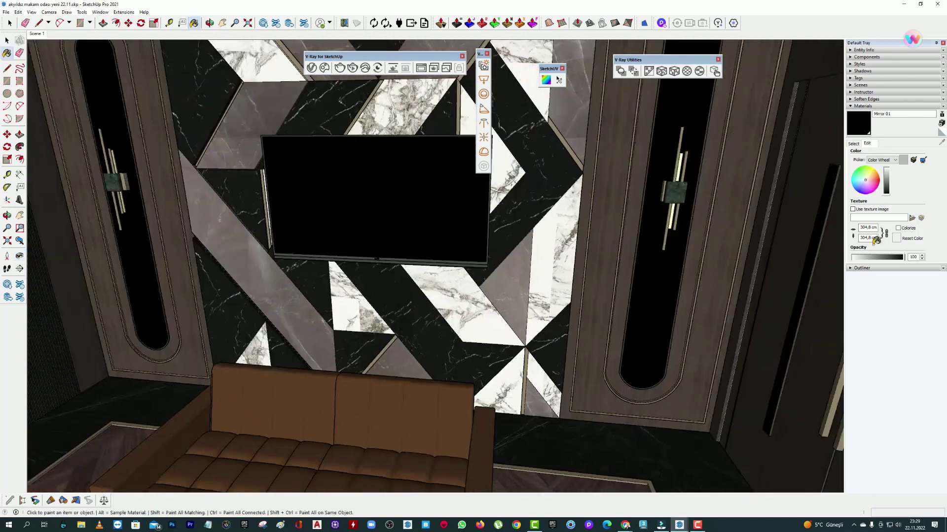
left_click(941, 141)
left_click(522, 283)
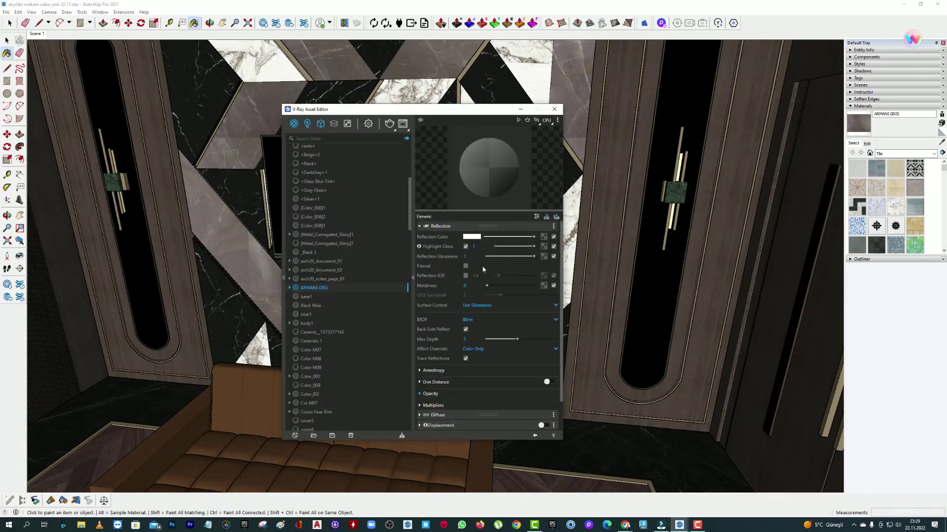
scroll(517, 158, "up", 3)
scroll(511, 181, "up", 1)
left_click(511, 182, "alt")
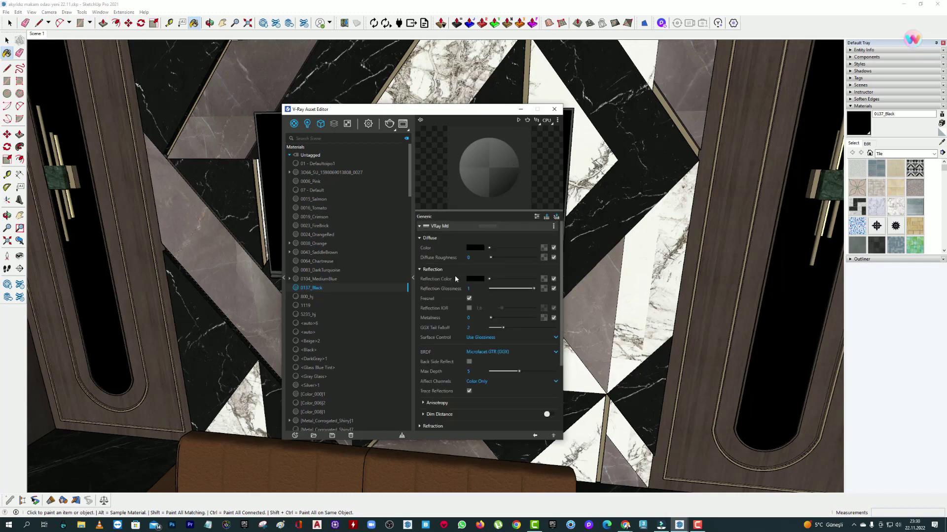
left_click_drag(518, 283, 531, 285)
left_click(20, 215)
left_click_drag(147, 345, 411, 347)
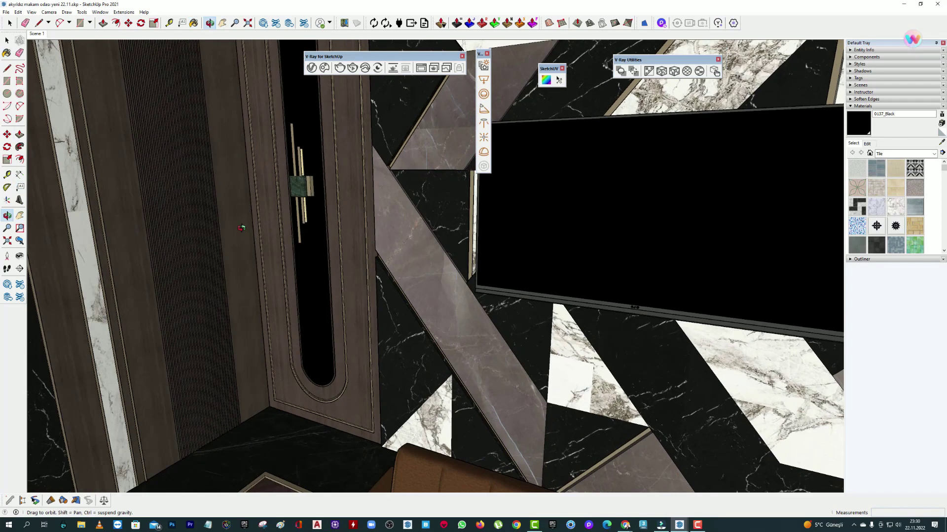
Select the ceiling group and open it for editing
scroll(411, 346, "up", 3)
scroll(412, 347, "down", 5)
scroll(412, 347, "down", 5)
right_click(377, 281)
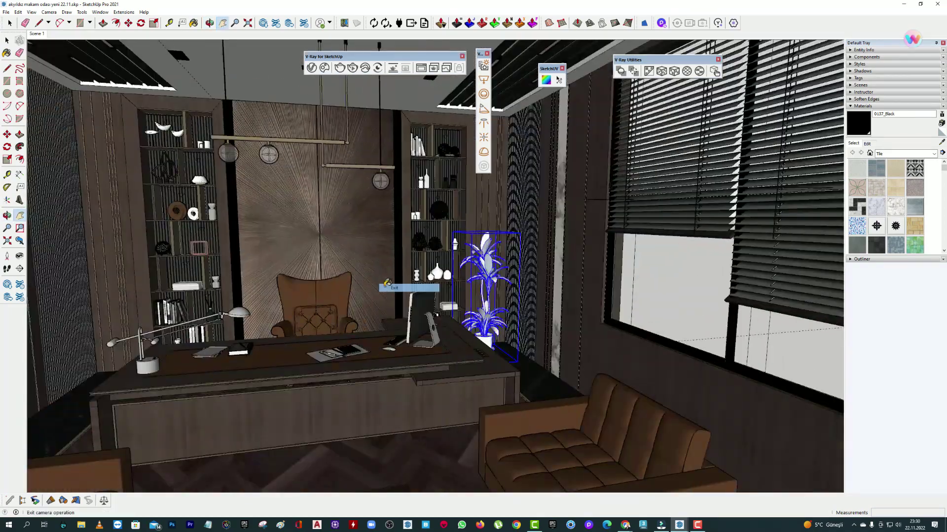
key("Escape")
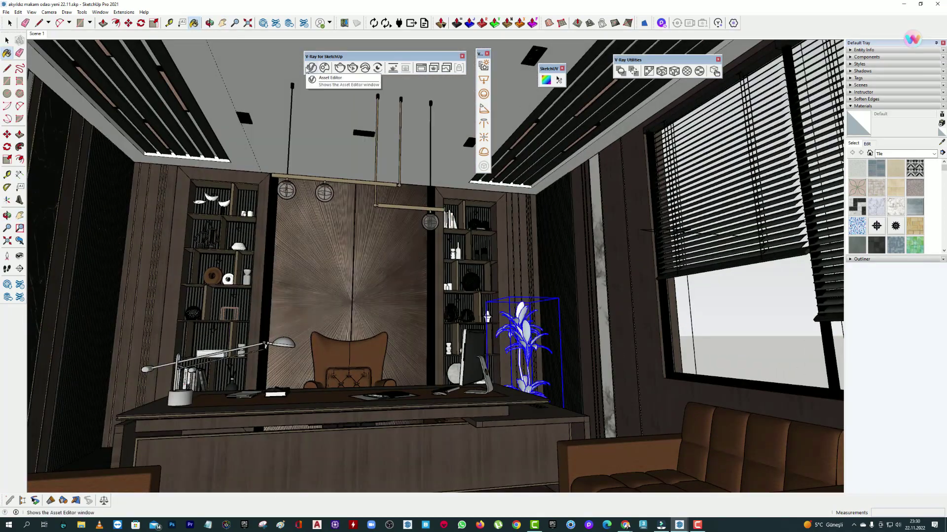
key("space")
left_click(260, 78)
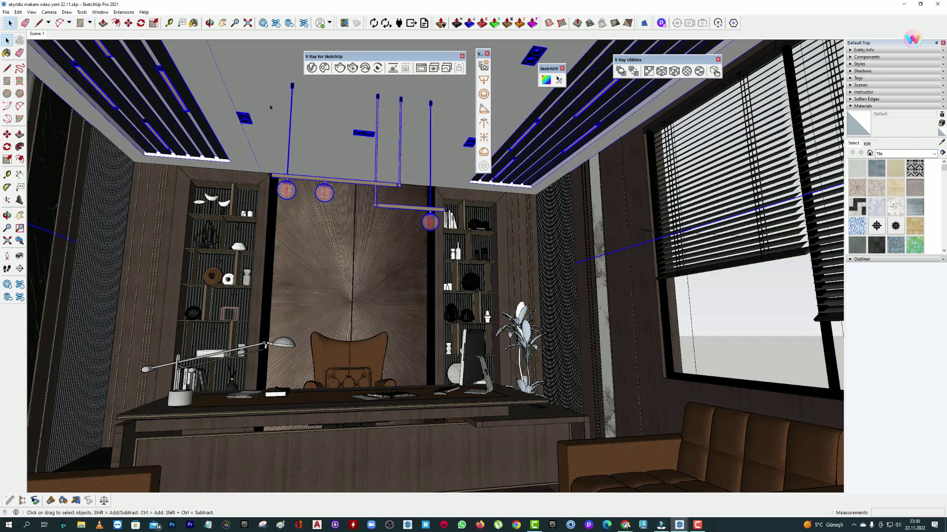
double_click(270, 107)
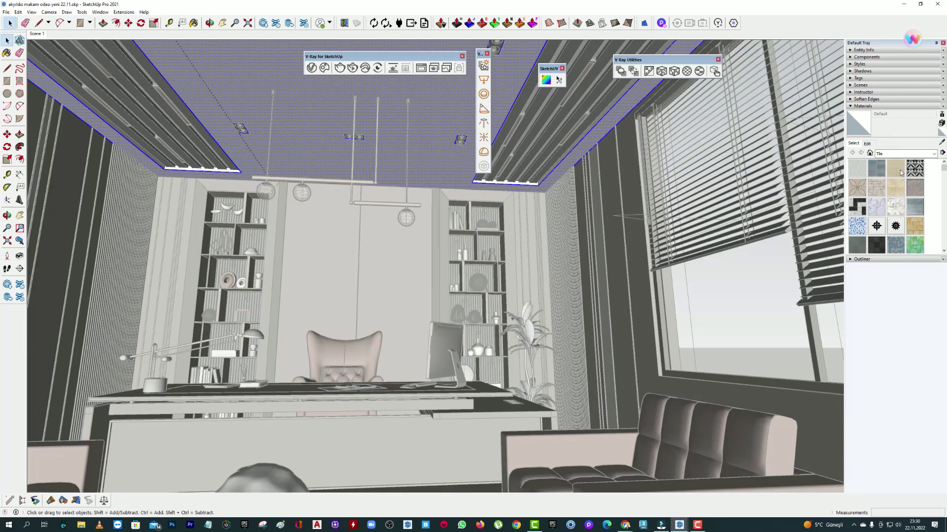
Pick 0019_Crimson from the Colors collection as the paint material
left_click(902, 154)
left_click(888, 179)
scroll(892, 209, "down", 3)
scroll(892, 209, "down", 5)
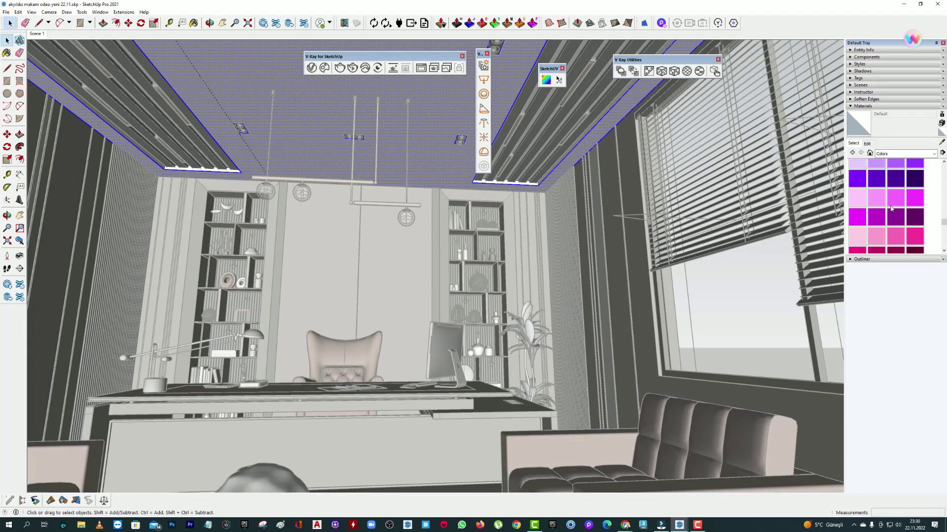
left_click(891, 209)
left_click(867, 143)
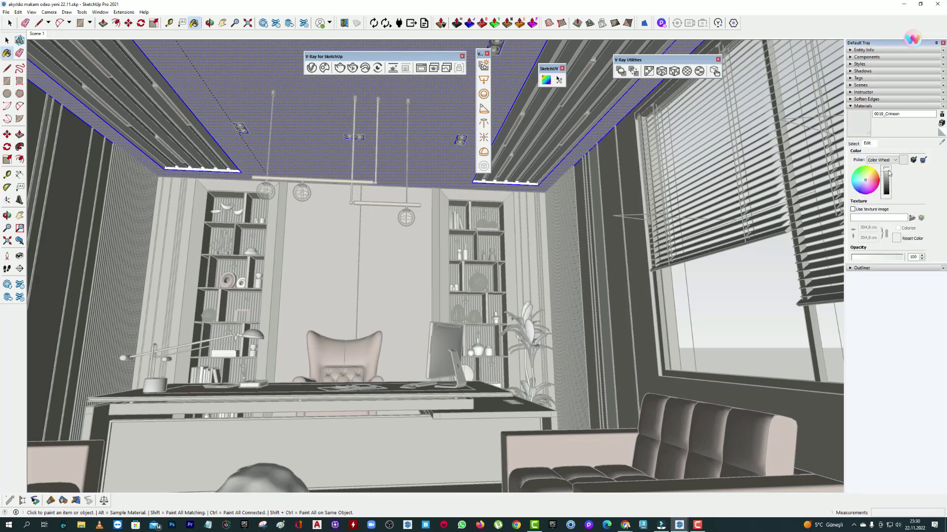
Leave the ceiling group and briefly check the V-Ray Asset Editor
key("space")
key("Escape")
key("Escape")
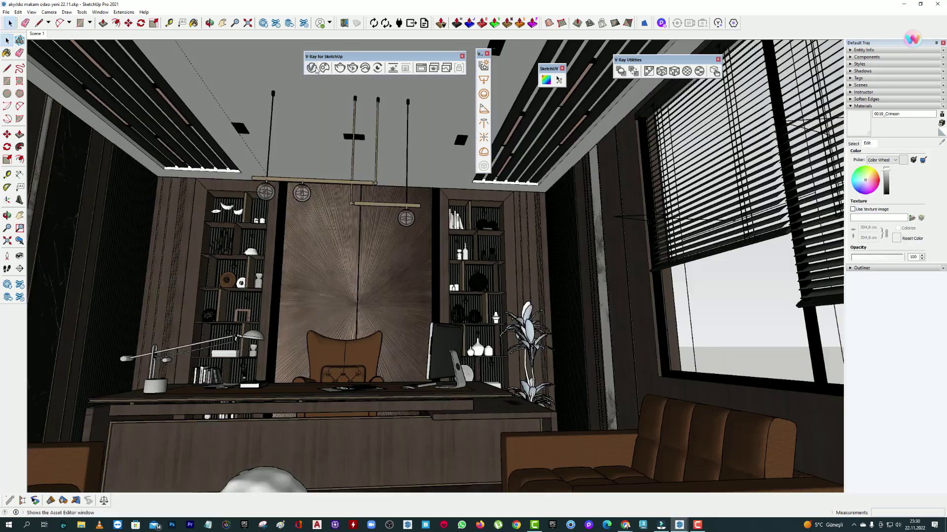
left_click(312, 69)
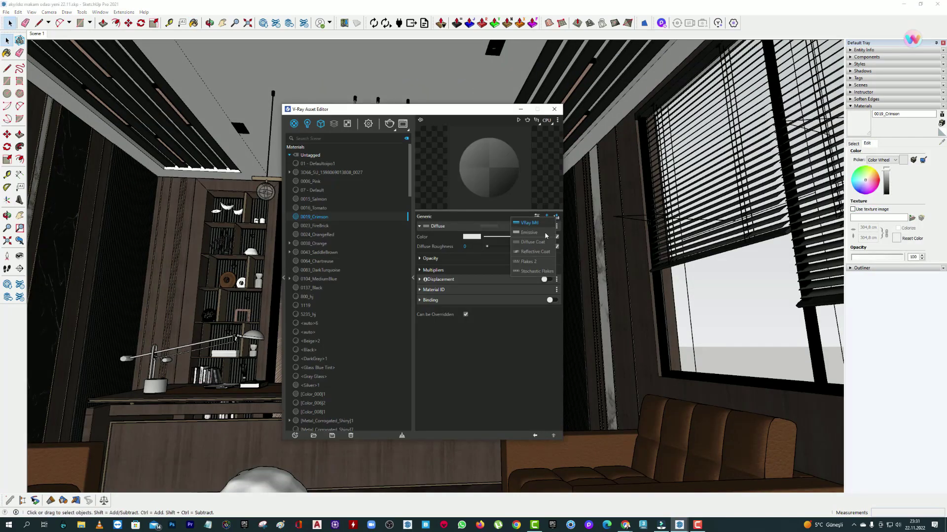
left_click(553, 112)
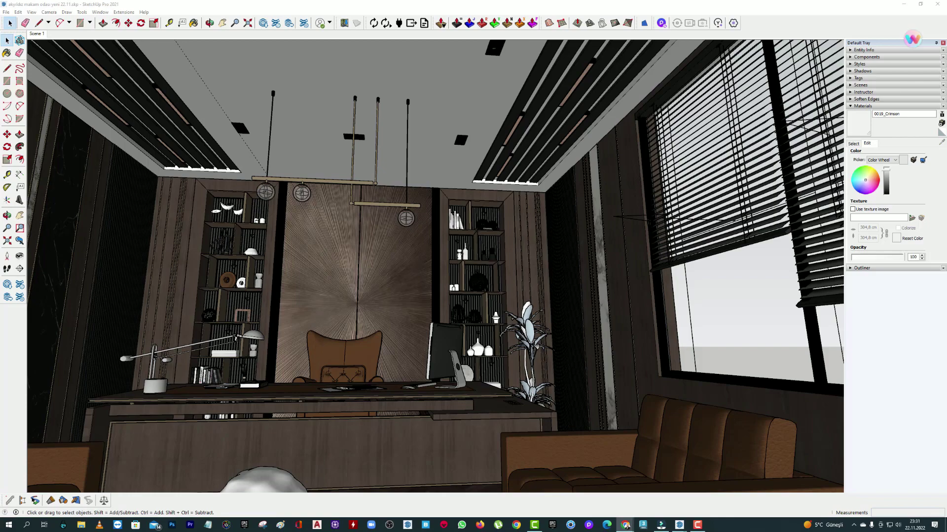
Walk toward the armchairs and place a V-Ray dome light on the floor
key("w")
left_click_drag(485, 273, 446, 264)
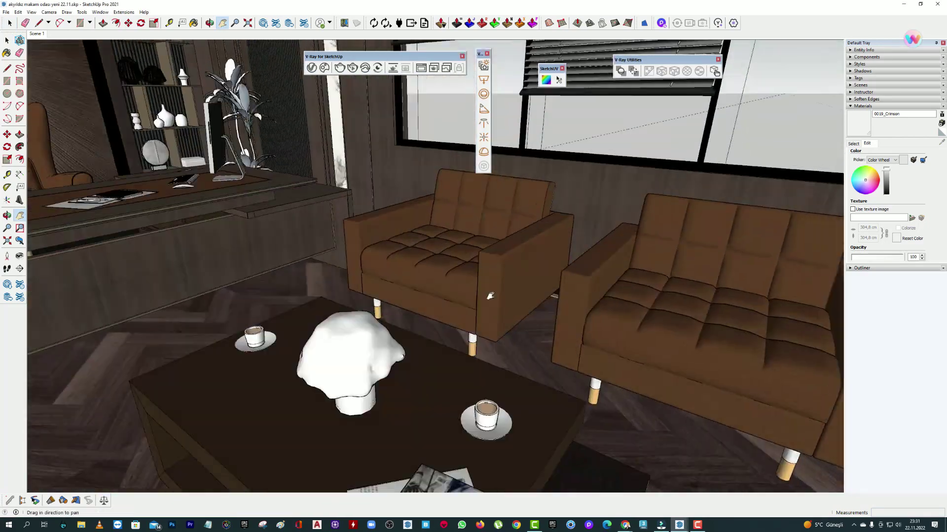
middle_click_drag(447, 264, 450, 46)
key("space")
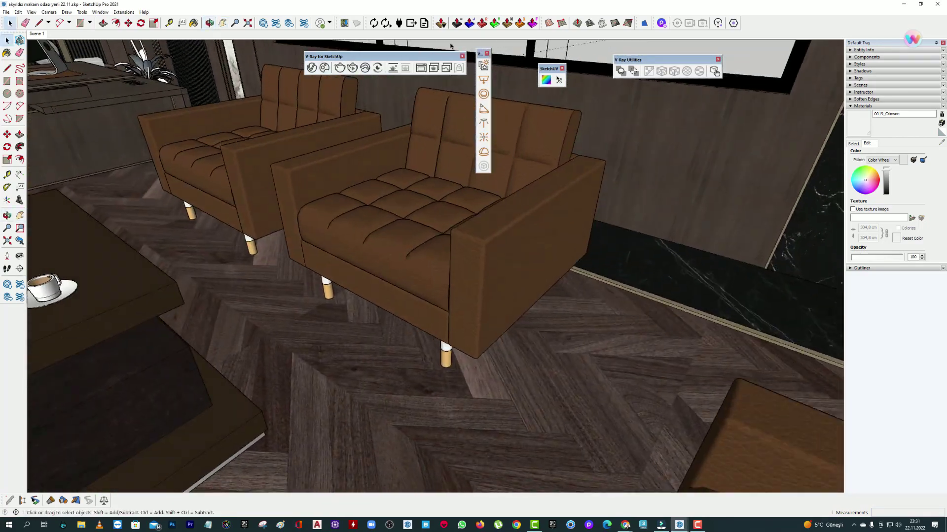
left_click(598, 327)
key("space")
mouse_move(598, 327)
middle_mouse_down()
mouse_move(264, 124)
mouse_move(506, 249)
mouse_move(462, 233)
middle_mouse_up()
Select the dome light and open its V-Ray settings
right_click(507, 249)
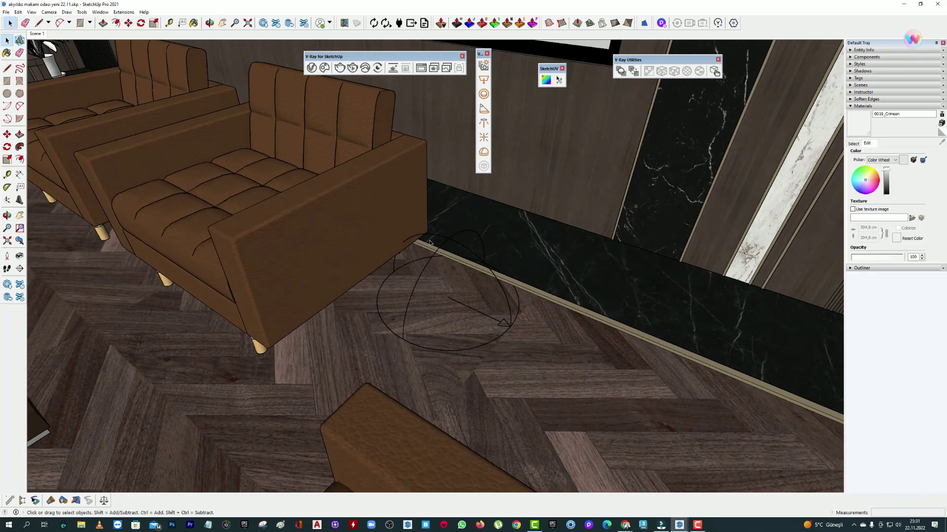
left_click(462, 233)
right_click(462, 233)
left_click(486, 324)
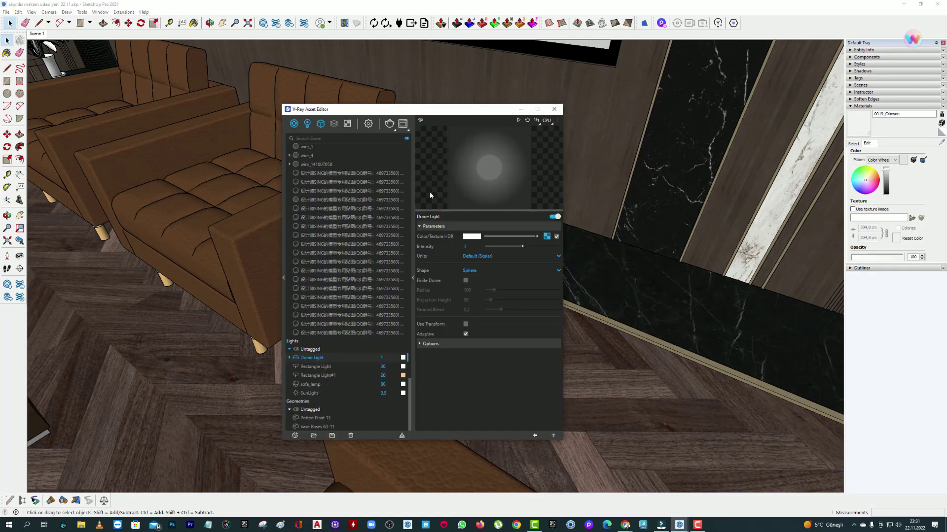
left_click(625, 525)
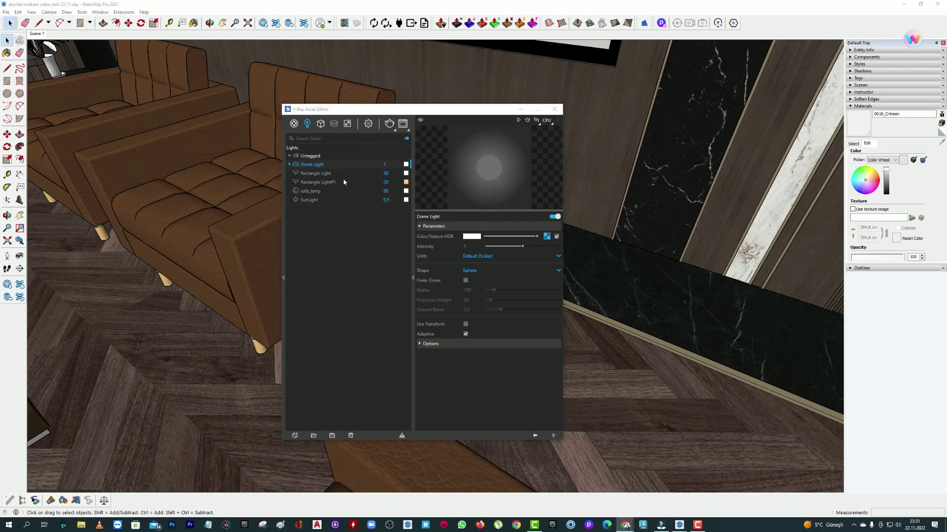
Load wide_street_01_16k.hdr from the İndirilenler/mp3 folder as the dome light colour texture
left_click(546, 237)
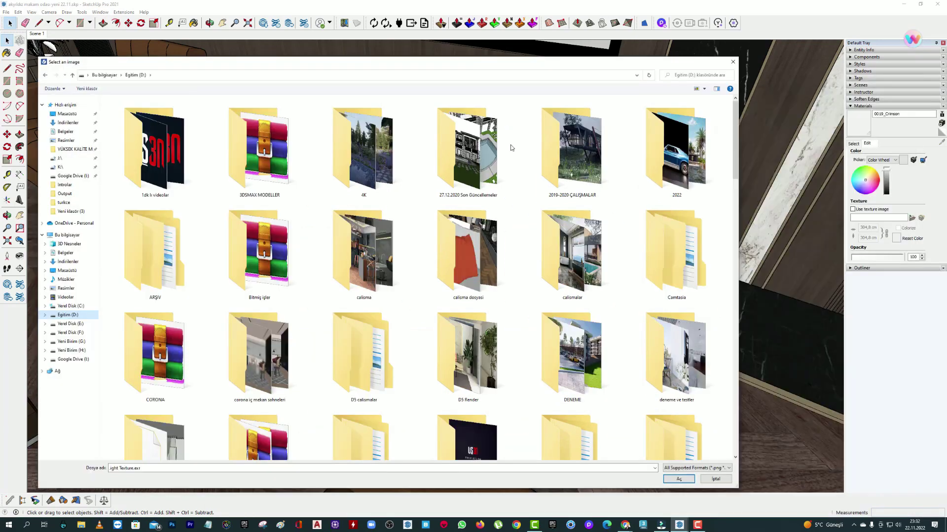
scroll(633, 319, "down", 3)
scroll(634, 320, "down", 3)
double_click(586, 125)
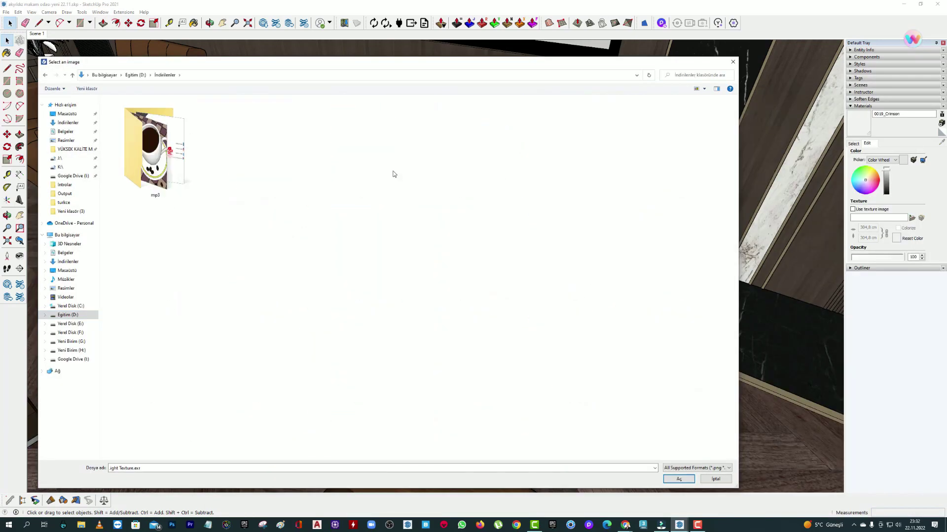
double_click(168, 156)
scroll(496, 298, "down", 3)
scroll(497, 298, "down", 2)
double_click(163, 399)
left_click(535, 435)
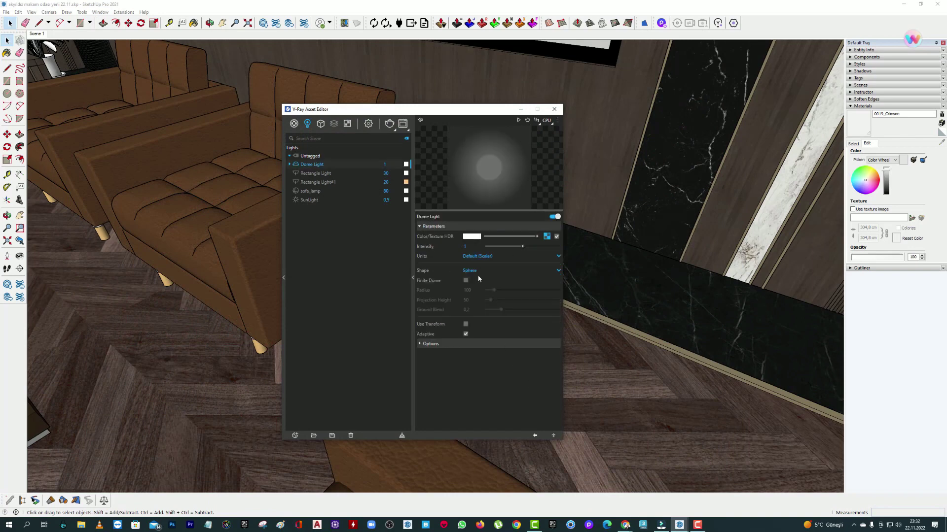
Set the dome light intensity to 30 and close the asset editor
double_click(476, 247)
type("30")
key("Return")
left_click(521, 109)
key("m")
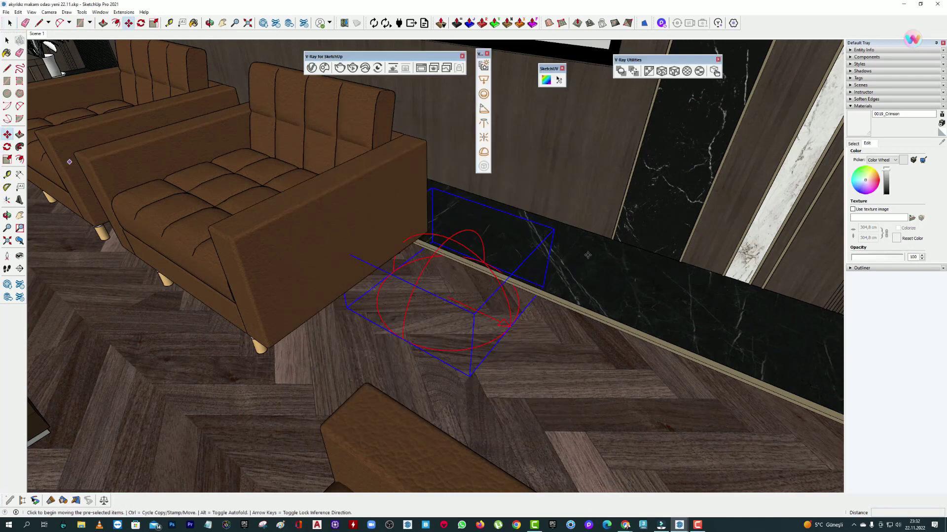
Rotate the dome light about 160° in place
key("Escape")
left_click(515, 244)
left_click(550, 243)
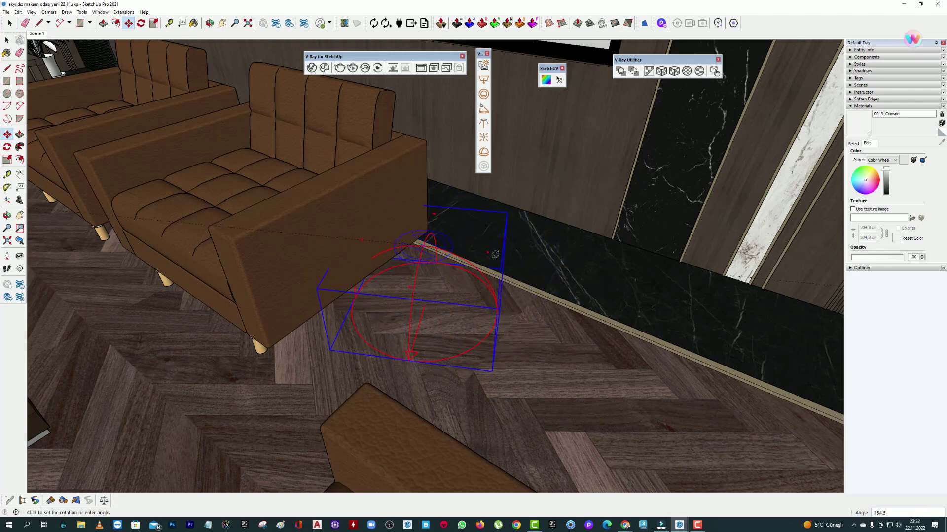
left_click(451, 207)
left_click(10, 23)
Return to the Scene 1 view and render the office in V-Ray
left_click(37, 34)
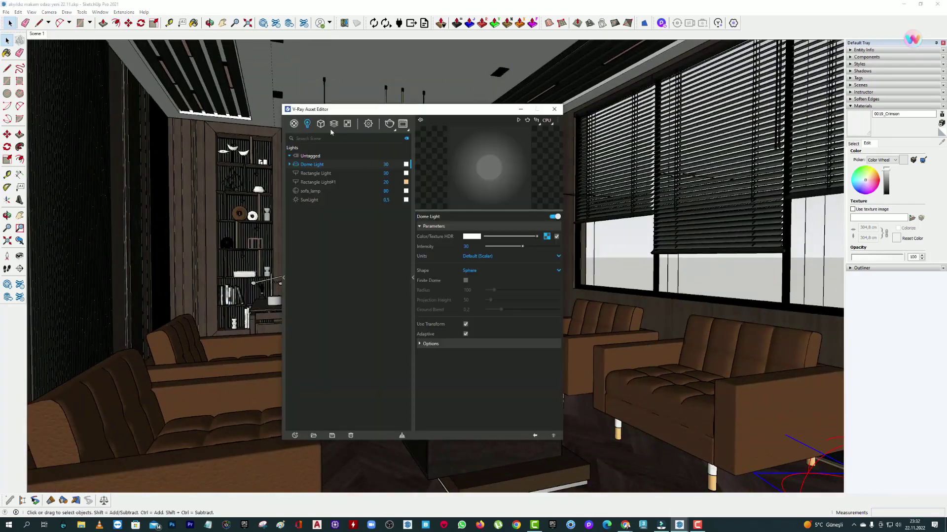
left_click(368, 124)
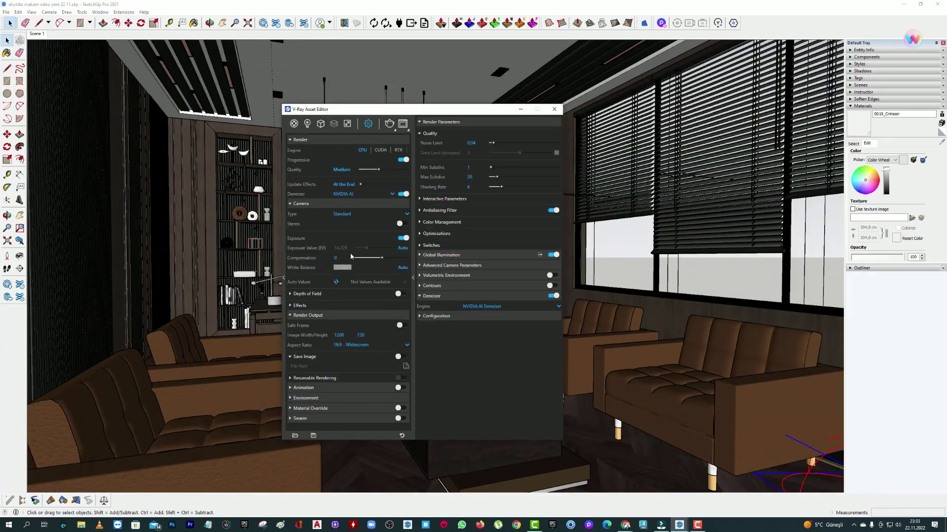
left_click(390, 123)
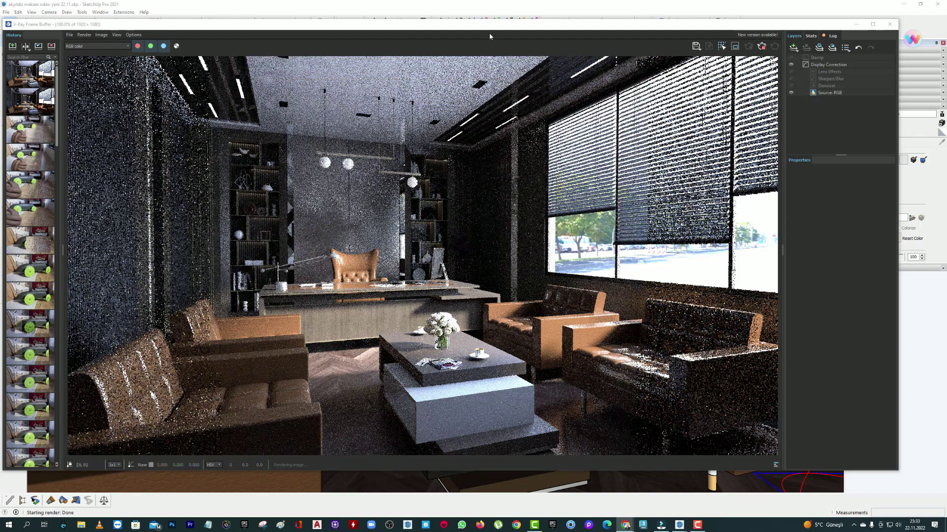
left_click_drag(534, 29, 482, 50)
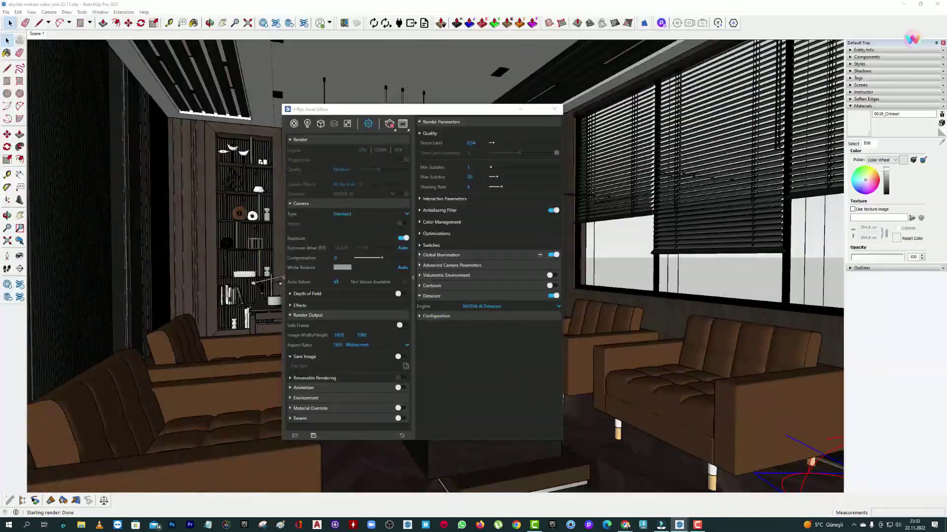
Expand the dome light HDR bitmap's texture placement options and start a render
left_click(307, 124)
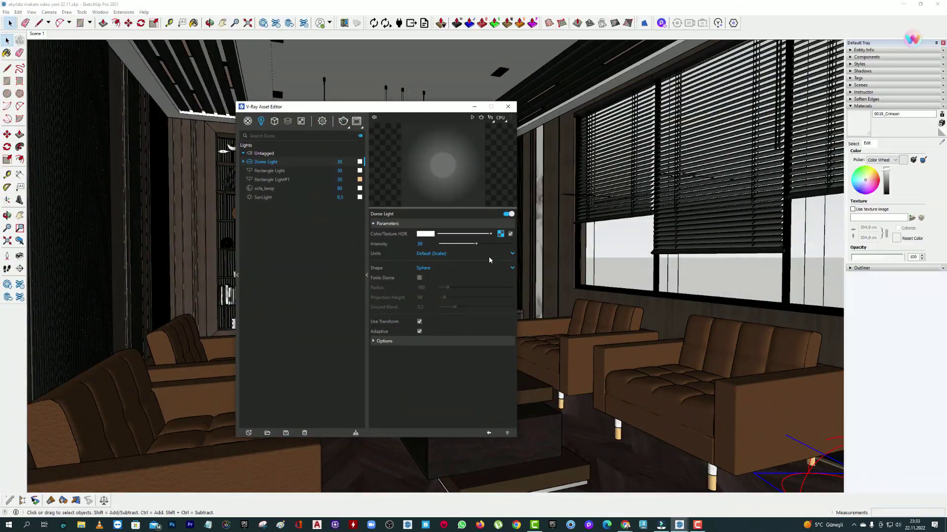
left_click(500, 234)
left_click(405, 295)
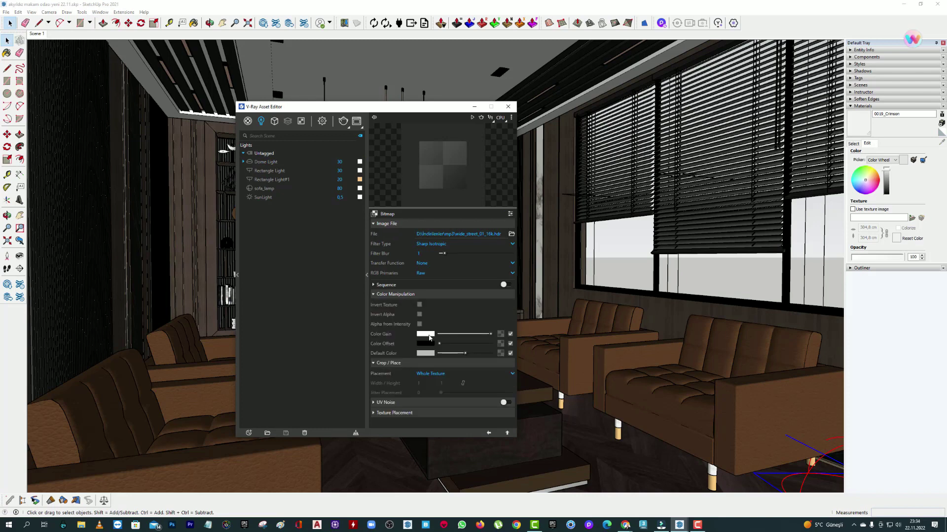
left_click(395, 413)
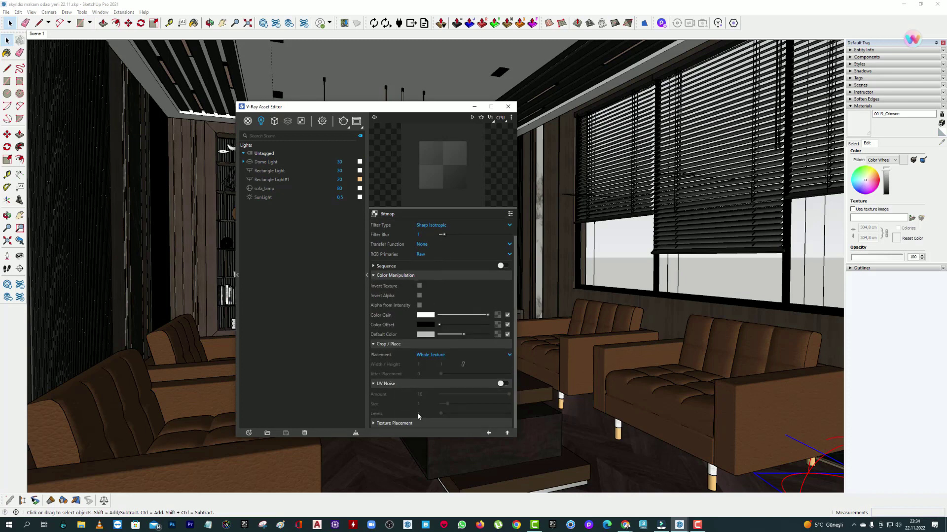
scroll(441, 345, "down", 3)
left_click_drag(475, 322, 494, 322)
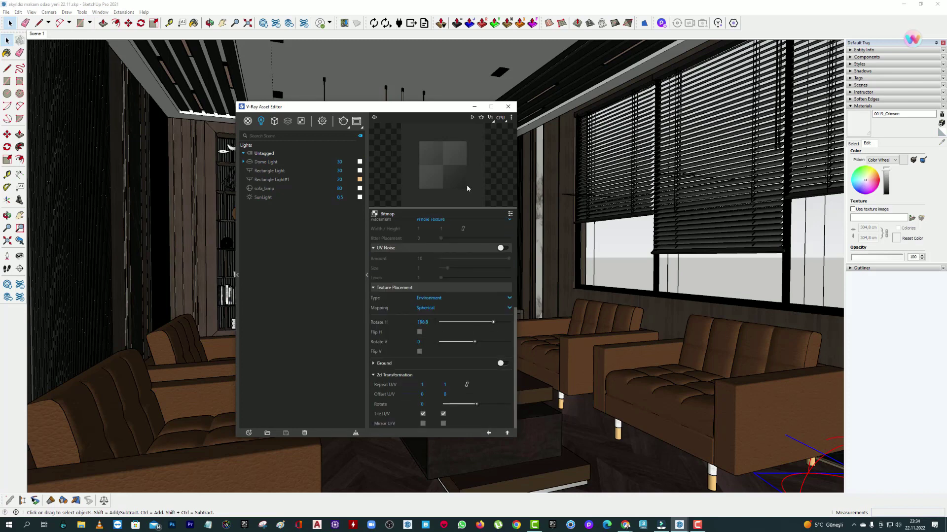
left_click(343, 121)
Drag the HDR's horizontal rotation to about -183.5 and watch the new render
left_click(453, 322)
left_click_drag(453, 321, 449, 326)
left_click_drag(441, 323, 449, 323)
left_click_drag(452, 323, 462, 324)
left_click_drag(461, 323, 459, 328)
left_click_drag(459, 323, 456, 327)
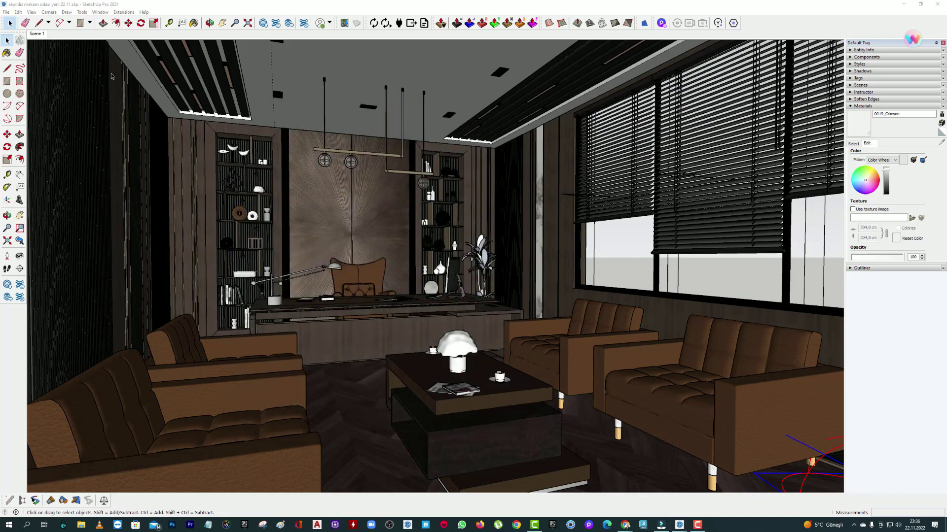
left_click(343, 121)
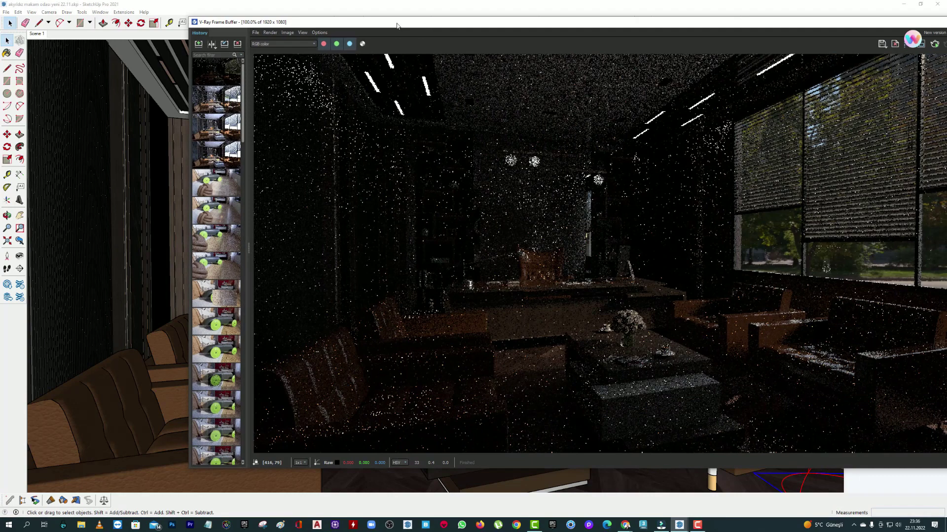
Let the V-Ray render finish, then restore the frame buffer to a smaller window
left_click(625, 526)
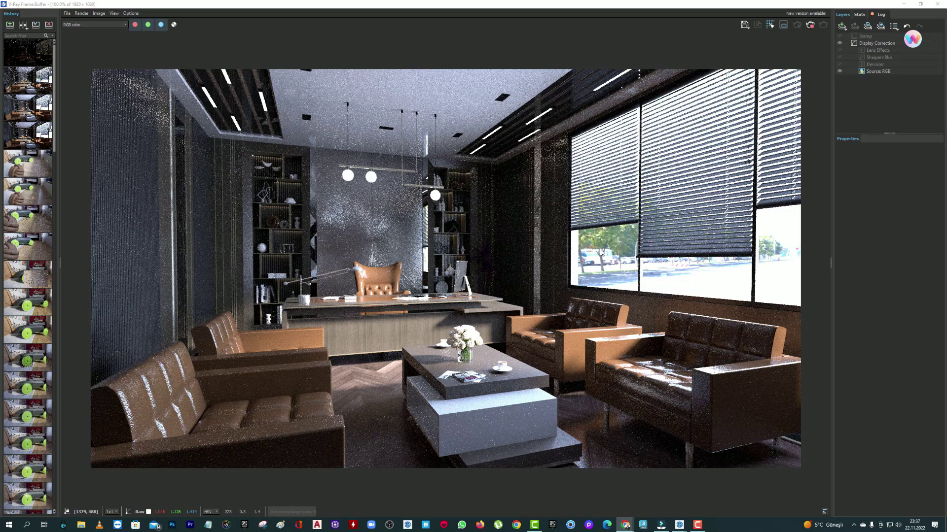
mouse_move(546, 4)
left_mouse_down()
mouse_move(546, 397)
mouse_move(660, 41)
left_mouse_up()
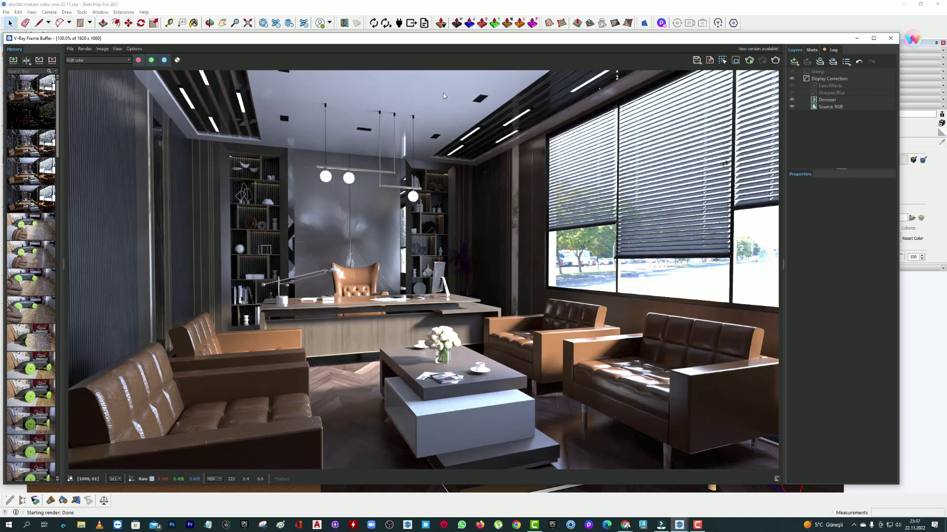
Add an Exposure layer and adjust its highlight burn and contrast
left_click(794, 61)
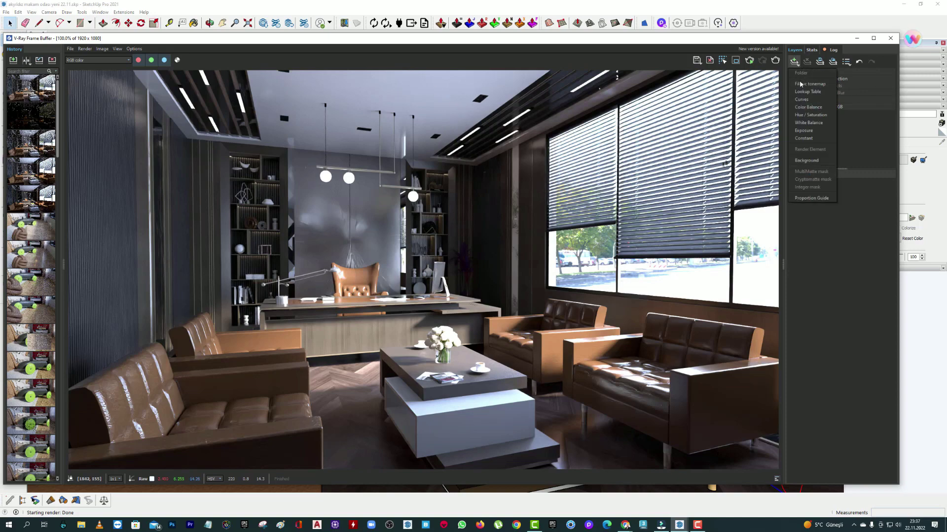
left_click(809, 135)
left_click_drag(865, 222, 793, 223)
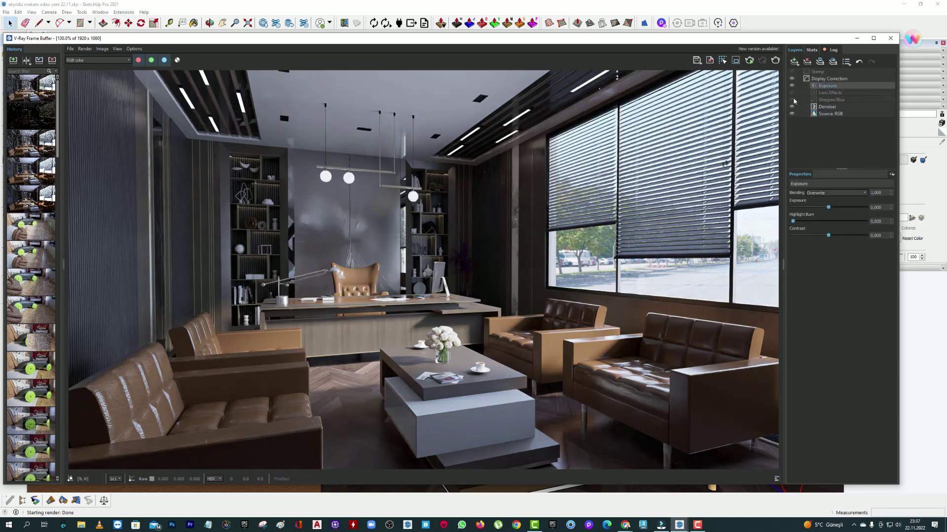
left_click_drag(792, 221, 834, 236)
Enable lens effects with reduced glare size and intensity, then close the frame buffer
left_click(792, 99)
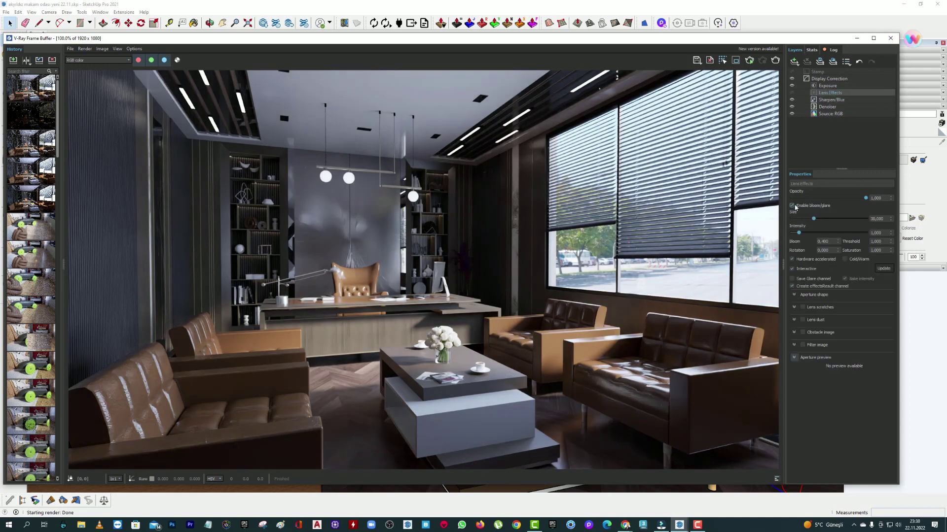
left_click_drag(813, 218, 794, 233)
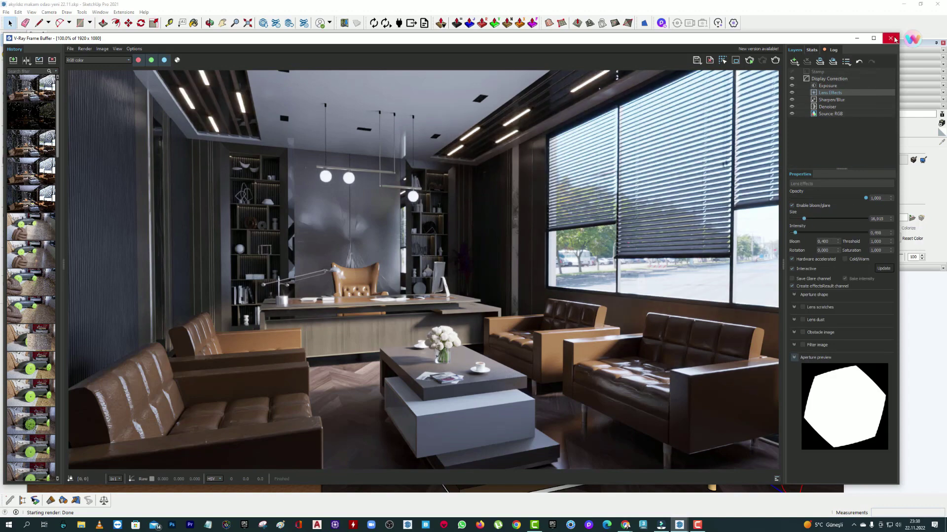
left_click(890, 38)
left_click(361, 147)
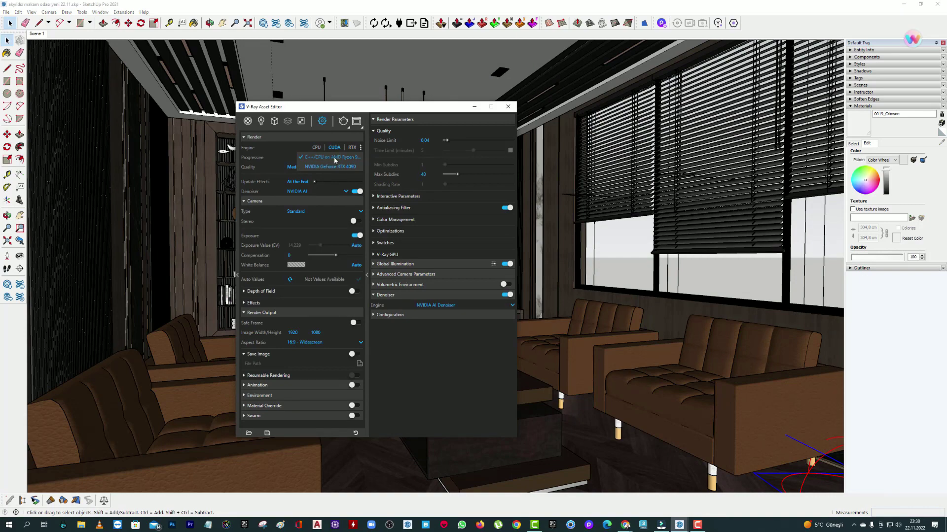
left_click(353, 200)
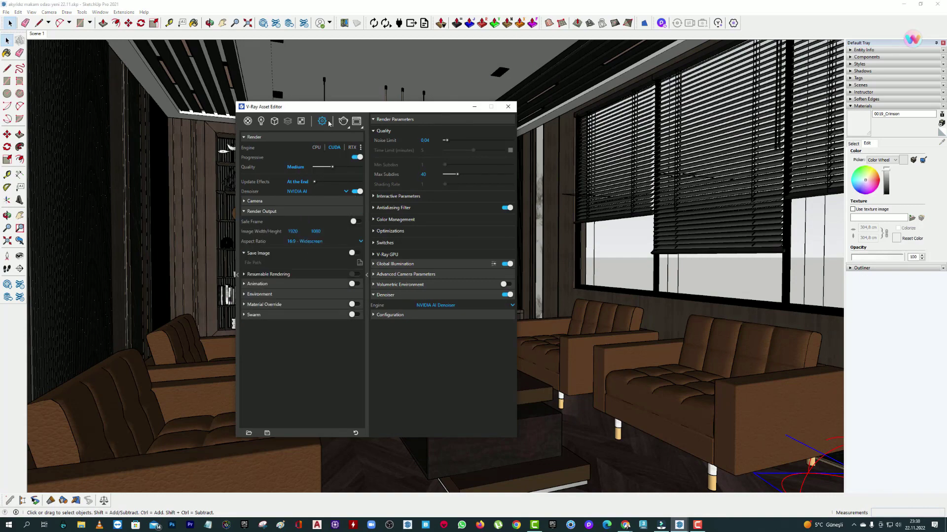
Pan the view to centre the room and update Scene 1 with it
left_click_drag(367, 108, 324, 74)
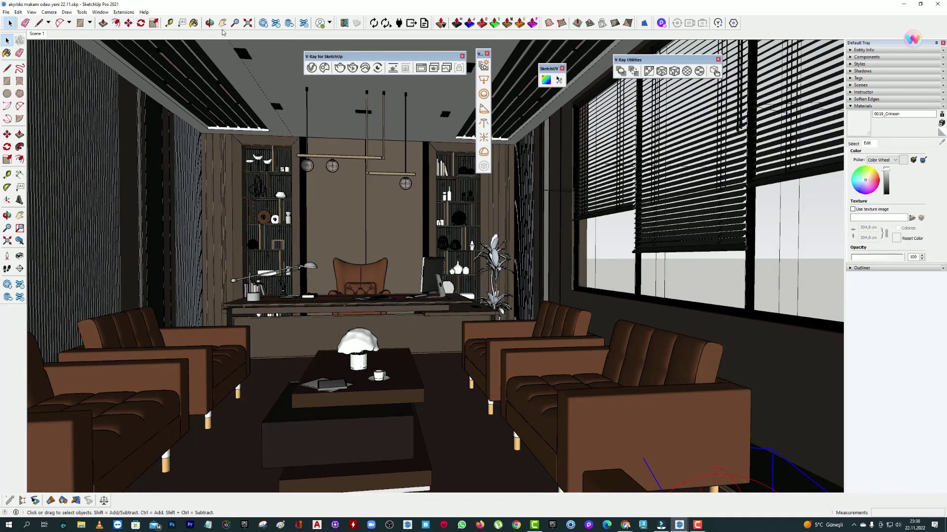
left_click(222, 23)
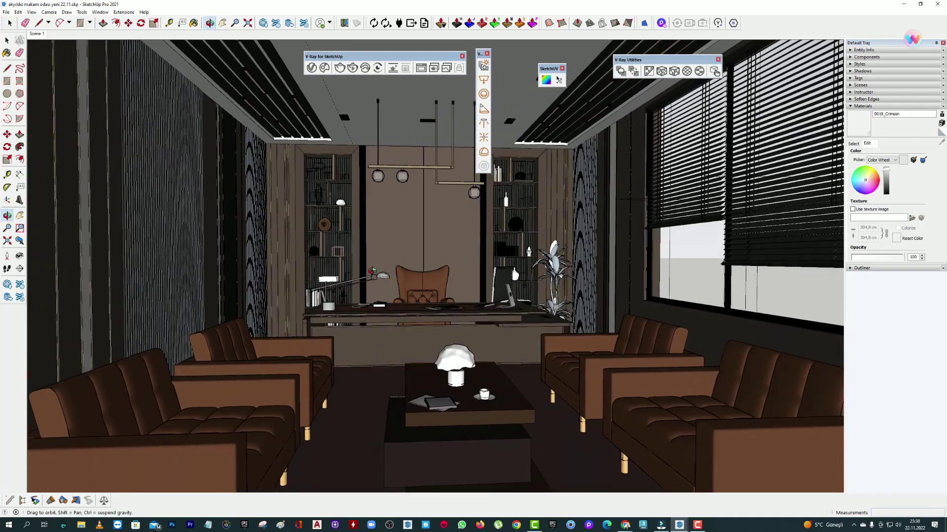
left_click_drag(433, 118, 493, 122)
left_click(36, 33)
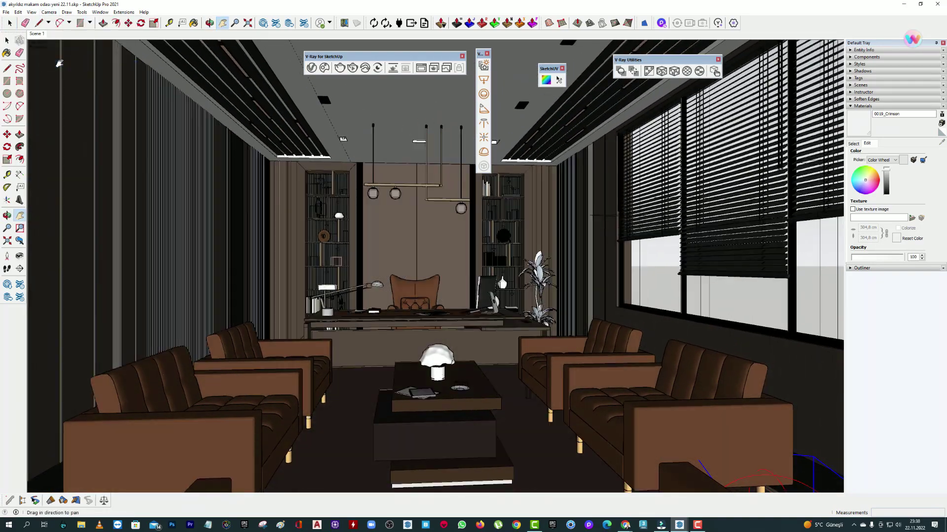
right_click(36, 34)
left_click(49, 68)
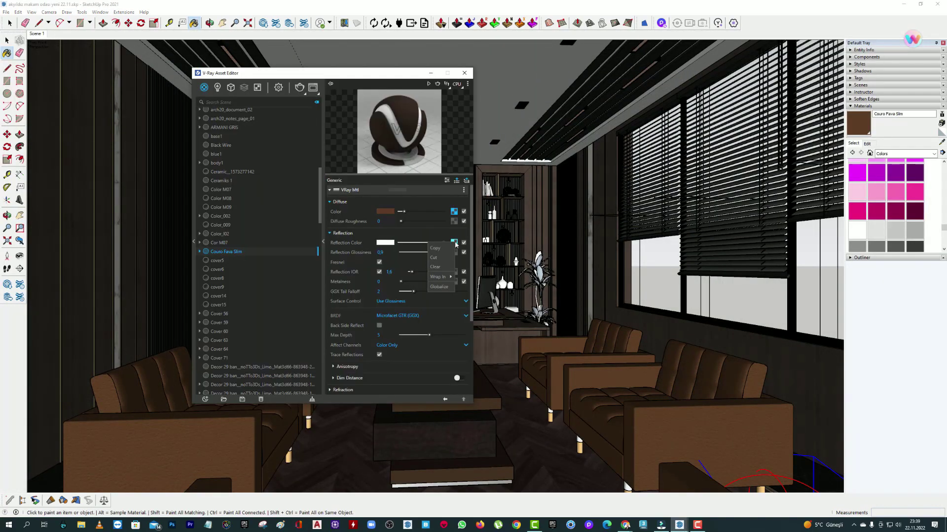
Reduce the Couro Fava Slim leather's reflection glossiness through its bitmap map, then render
left_click(453, 242)
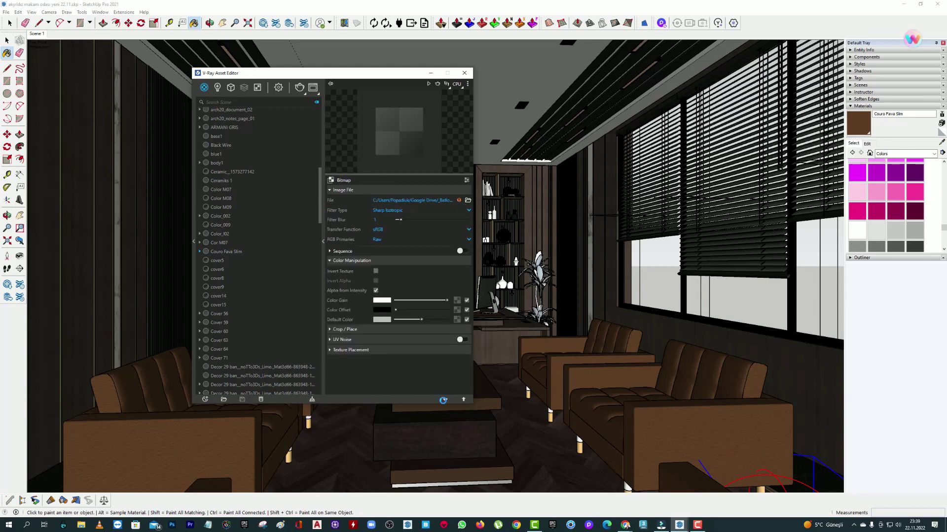
left_click(443, 399)
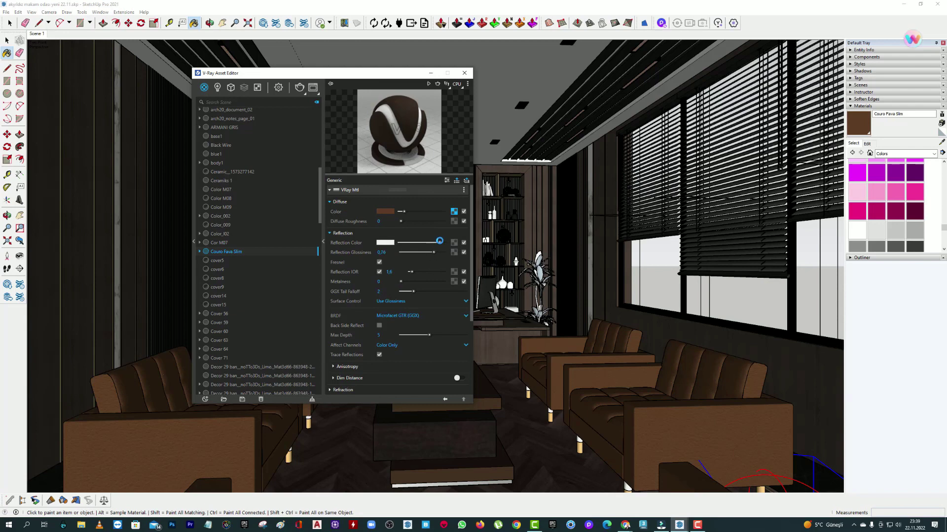
scroll(355, 346, "down", 3)
left_click(463, 384)
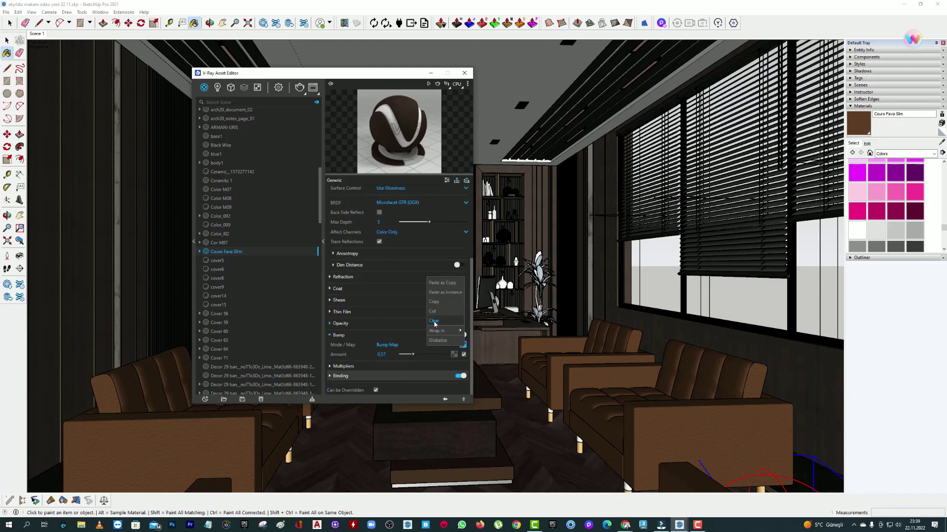
scroll(455, 215, "up", 3)
scroll(455, 222, "down", 4)
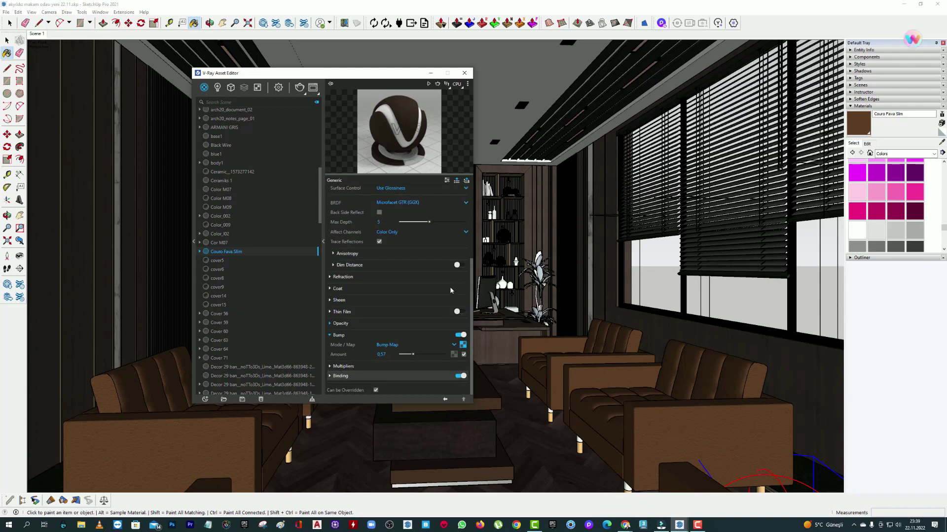
right_click(462, 345)
left_click(414, 215)
left_click(313, 88)
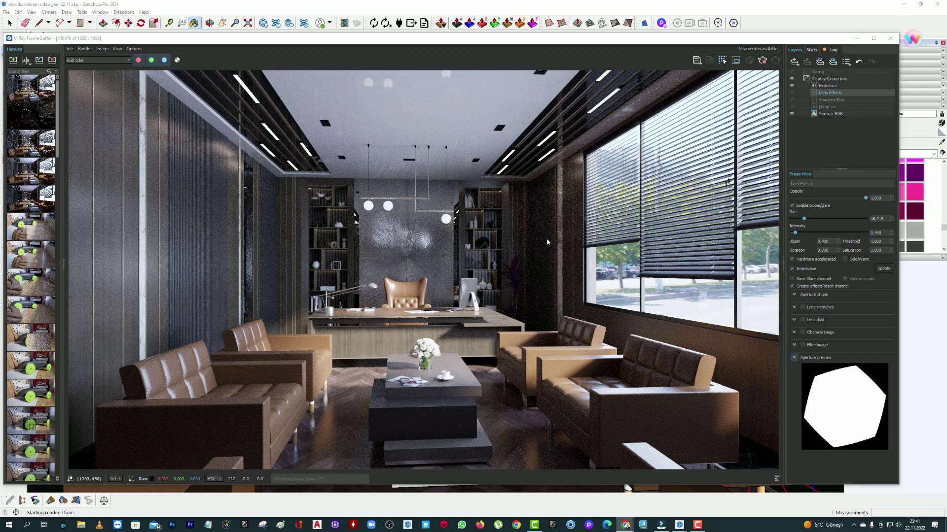
Enable the denoiser and sharpening layers and revisit the Couro Fava Slim material settings
scroll(510, 230, "up", 2)
scroll(510, 230, "down", 2)
left_click(791, 100)
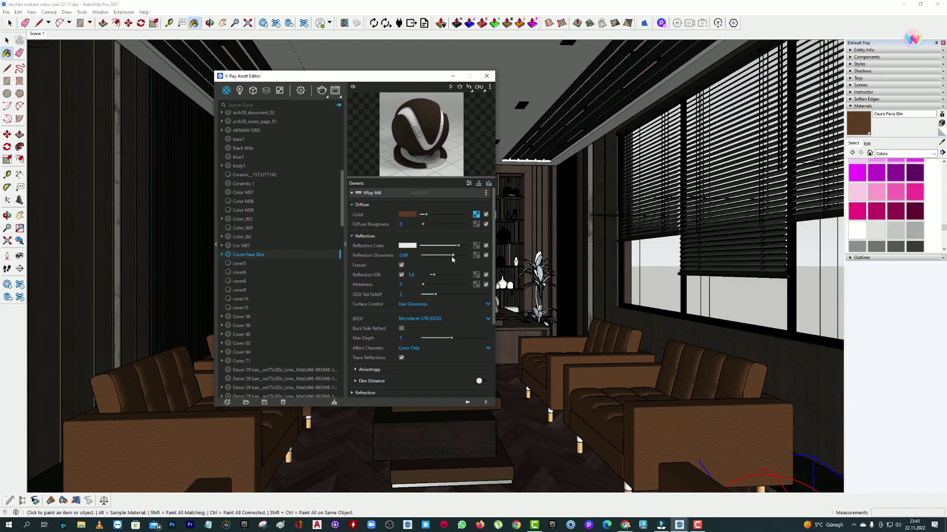
left_click(453, 76)
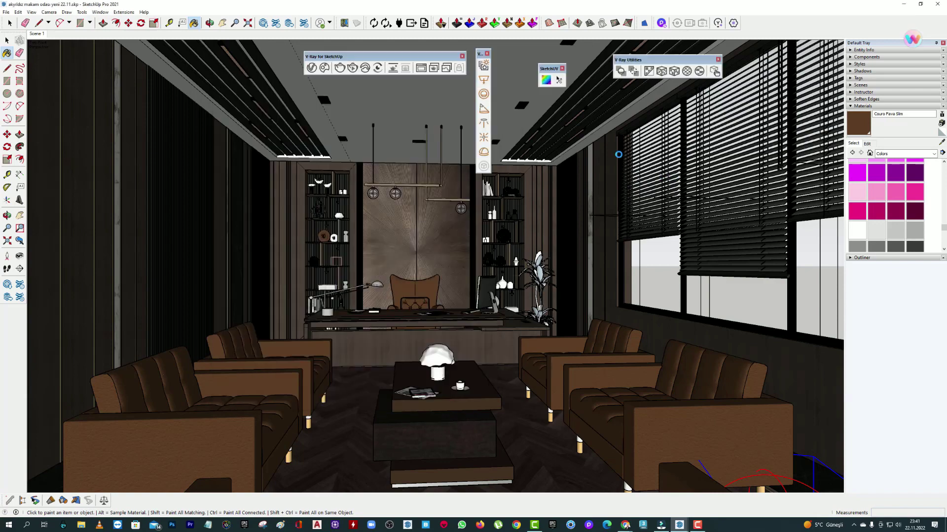
left_click(311, 68)
left_click(7, 40)
Zoom out to the whole room and restrict rendering to a region around the window
mouse_move(592, 321)
middle_mouse_down()
mouse_move(633, 332)
mouse_move(587, 365)
middle_mouse_up()
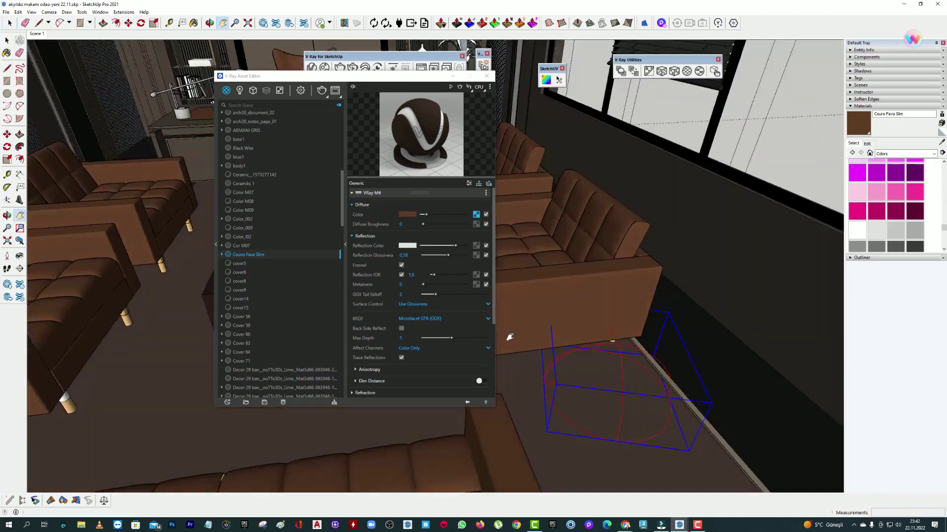
key("m")
key("space")
left_click(487, 76)
scroll(327, 137, "down", 5)
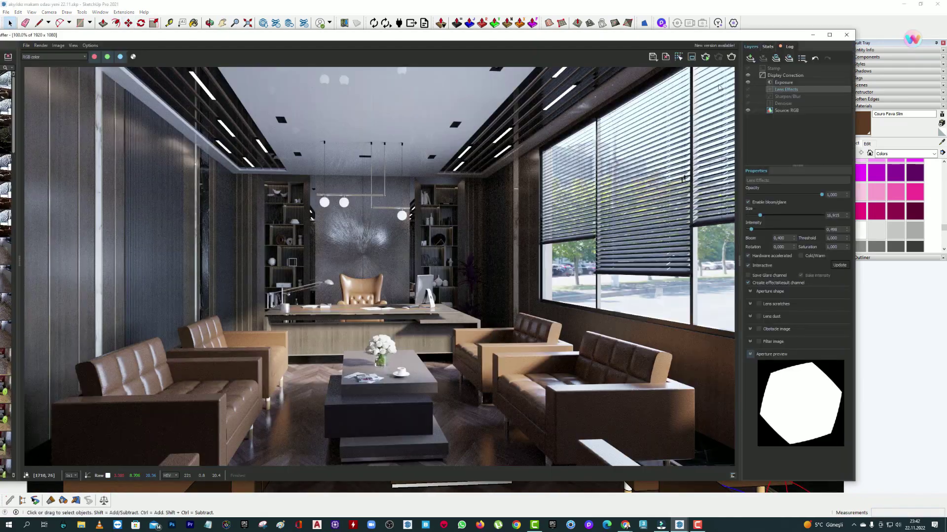
left_click(692, 57)
left_click_drag(729, 72, 529, 365)
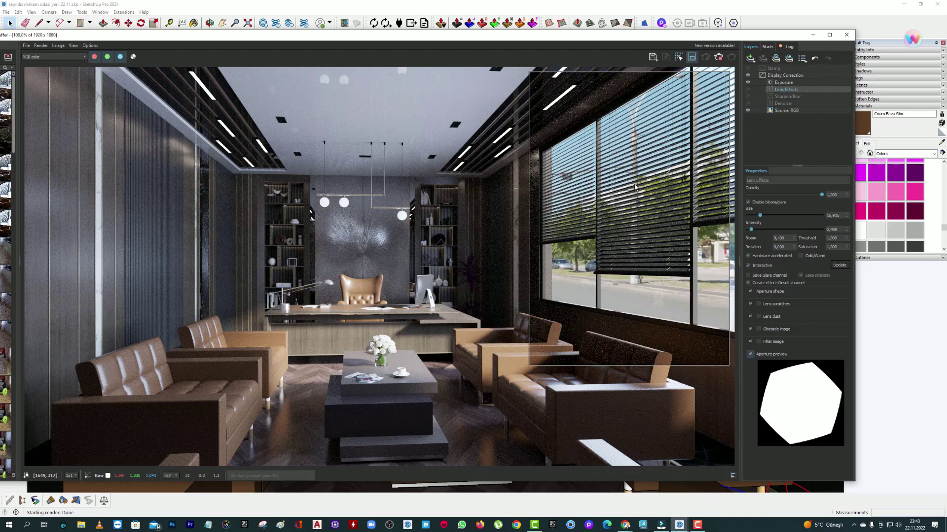
mouse_move(540, 38)
left_mouse_down()
mouse_move(175, 40)
mouse_move(198, 37)
left_mouse_up()
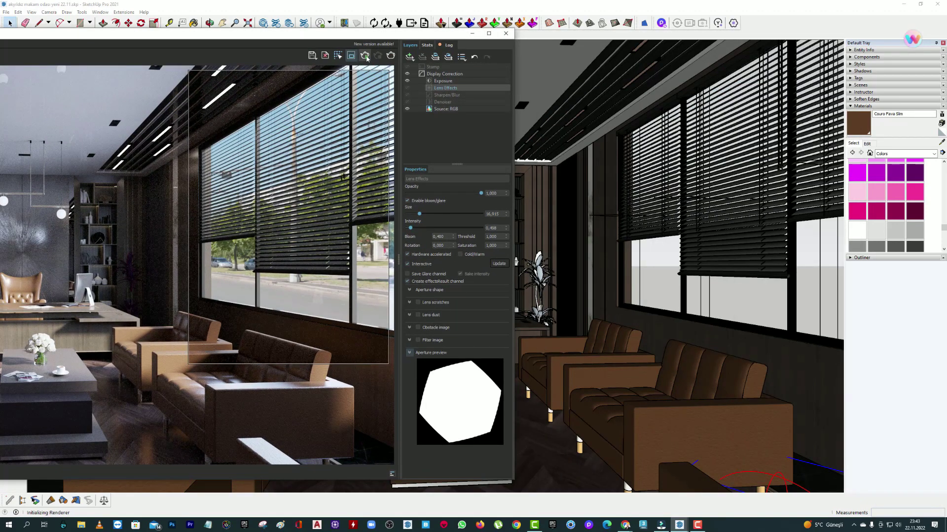
Set a rotation centre point in the model and bring the render window forward
left_click(675, 411)
key("q")
left_click(555, 473)
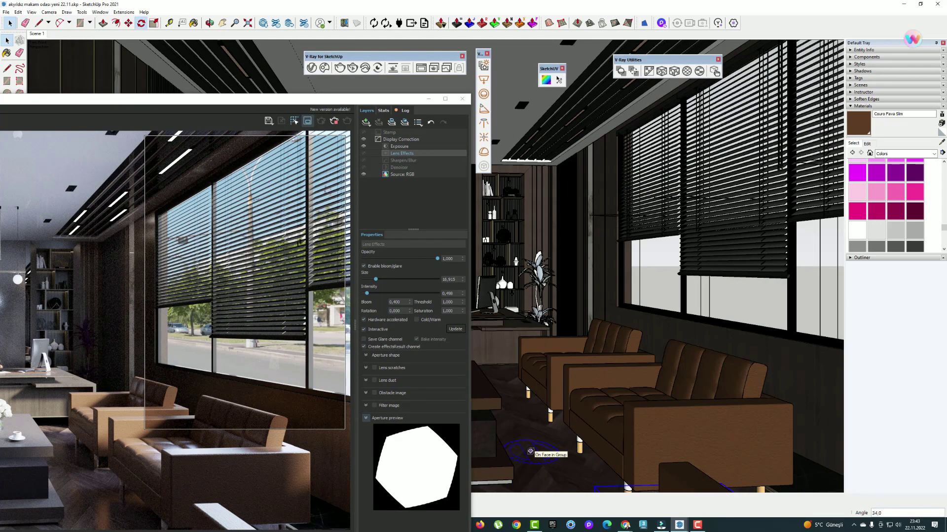
left_click(311, 192)
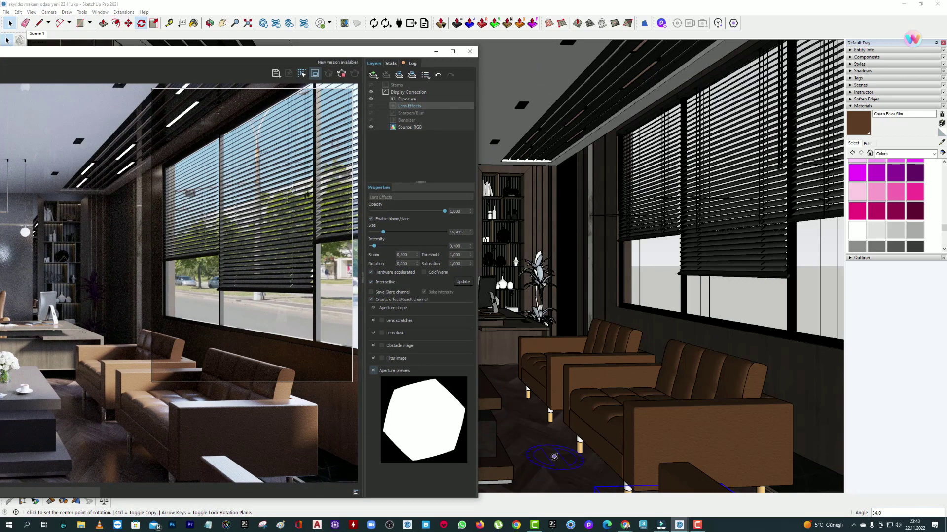
left_click_drag(318, 55, 518, 68)
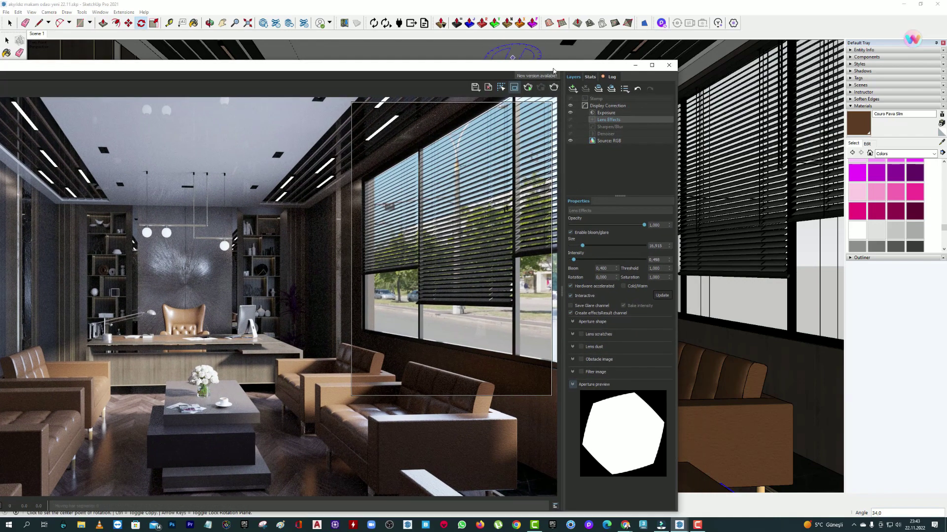
Reposition the render window and turn off region render for a full-frame render
left_click_drag(543, 65, 463, 57)
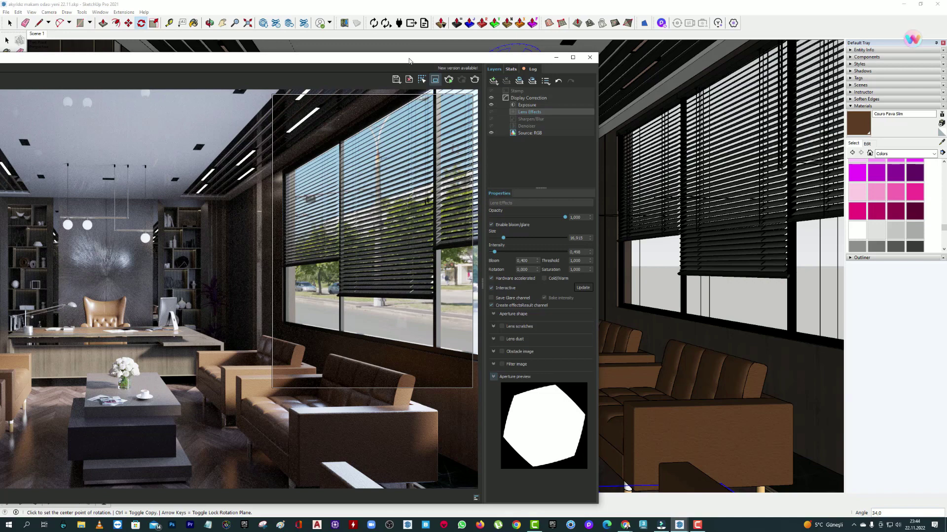
left_click_drag(409, 60, 553, 43)
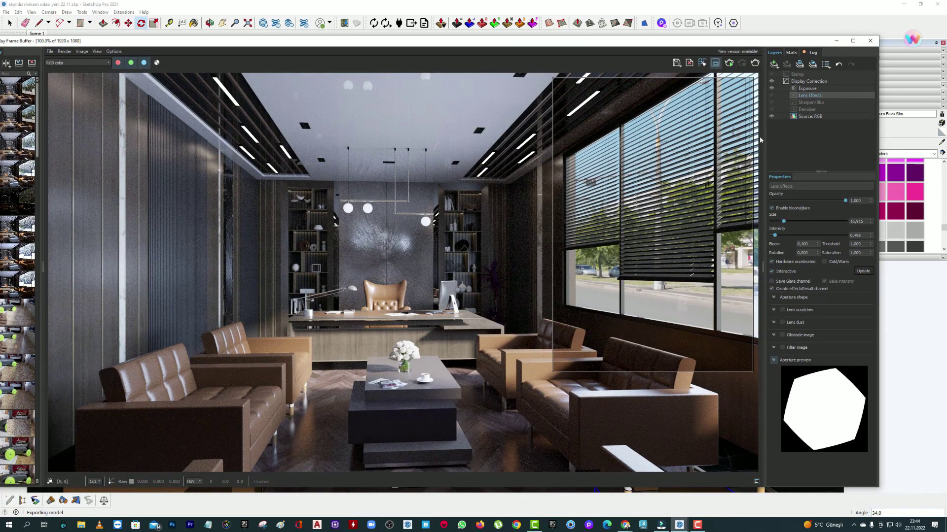
left_click_drag(591, 40, 519, 38)
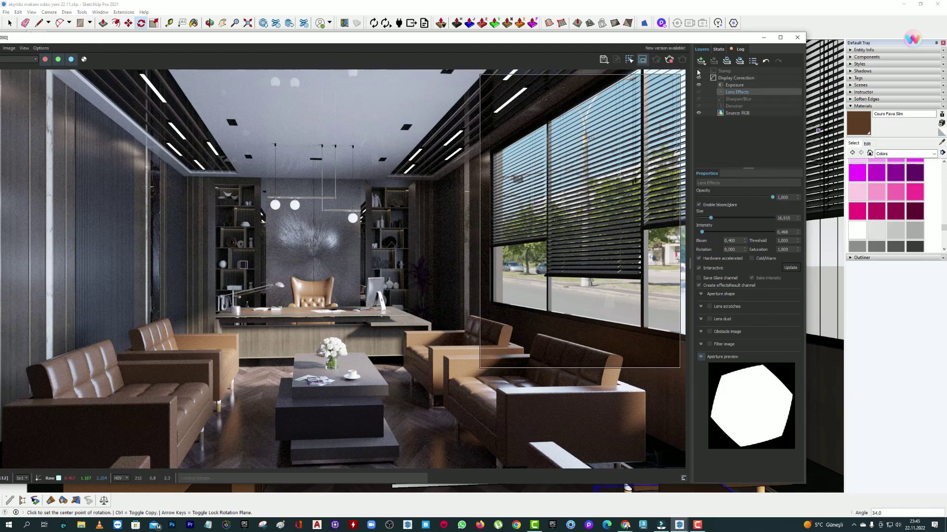
left_click(643, 60)
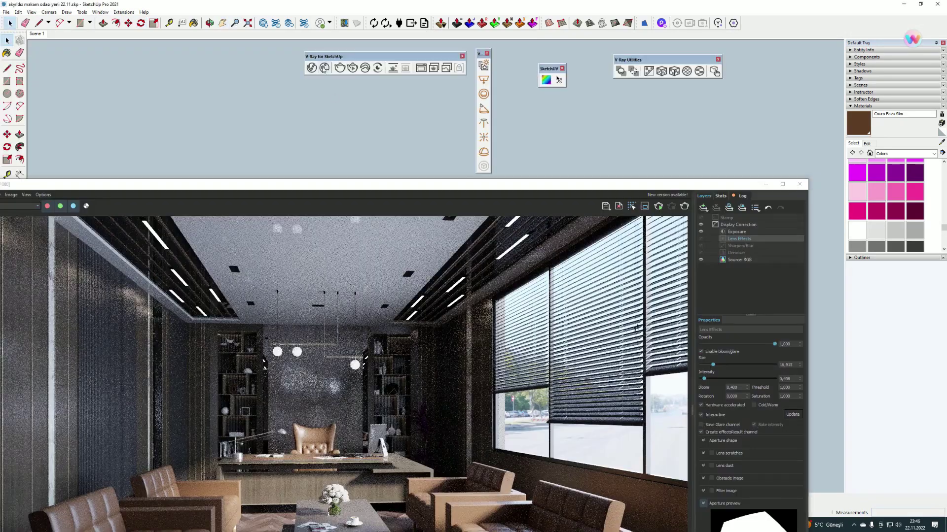
left_click(324, 68)
Set Rectangle Light#1's intensity to 300 in the Asset Editor's lights list
left_click(240, 90)
left_click(247, 132)
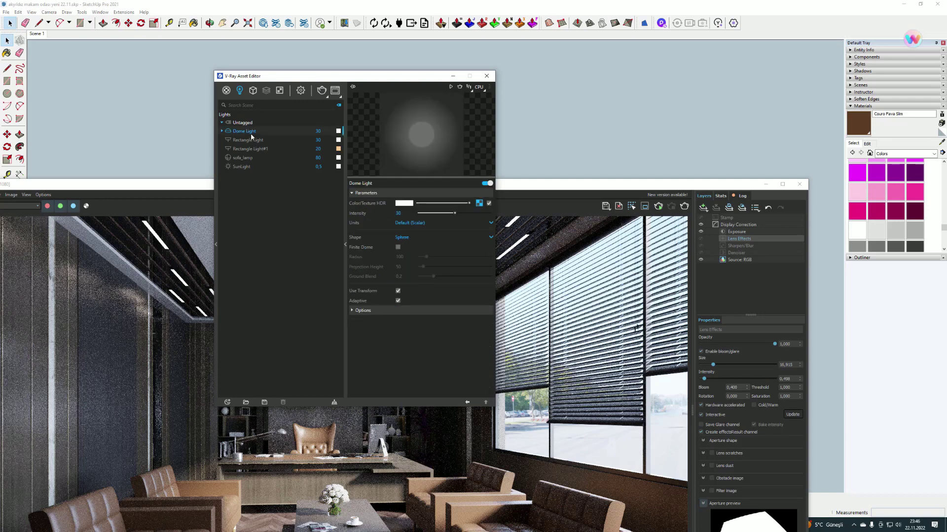
left_click(250, 147)
double_click(400, 213)
type("300")
key("Return")
left_click(487, 76)
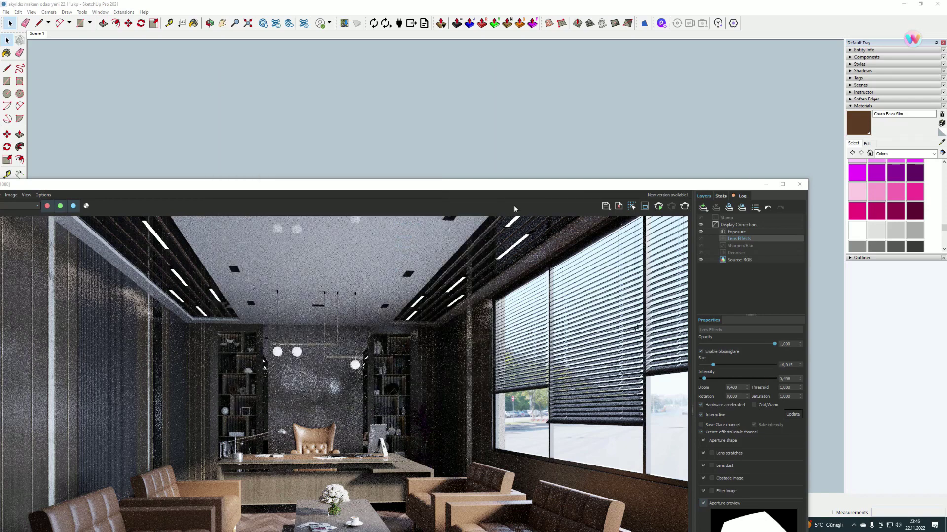
Start a new render with the brighter light and restore the render window's size
left_click(782, 184)
key("shift+q")
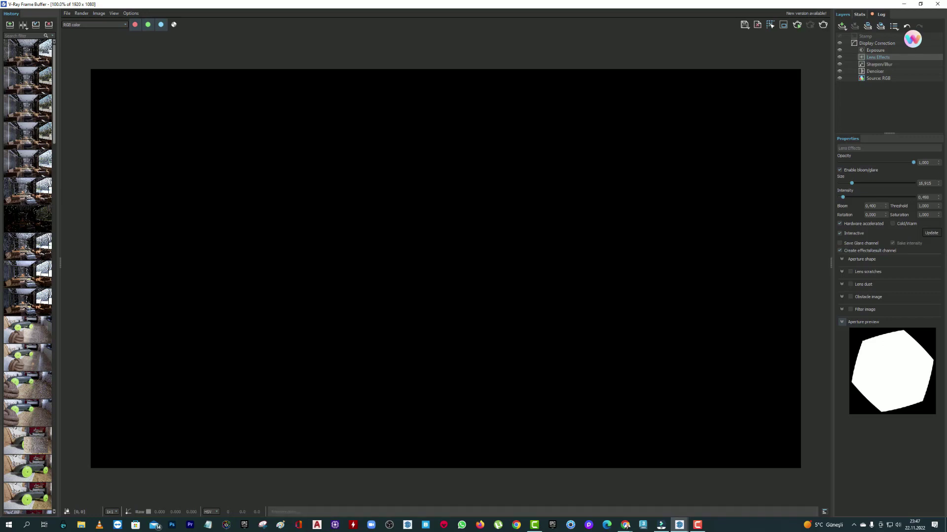
left_click(625, 525)
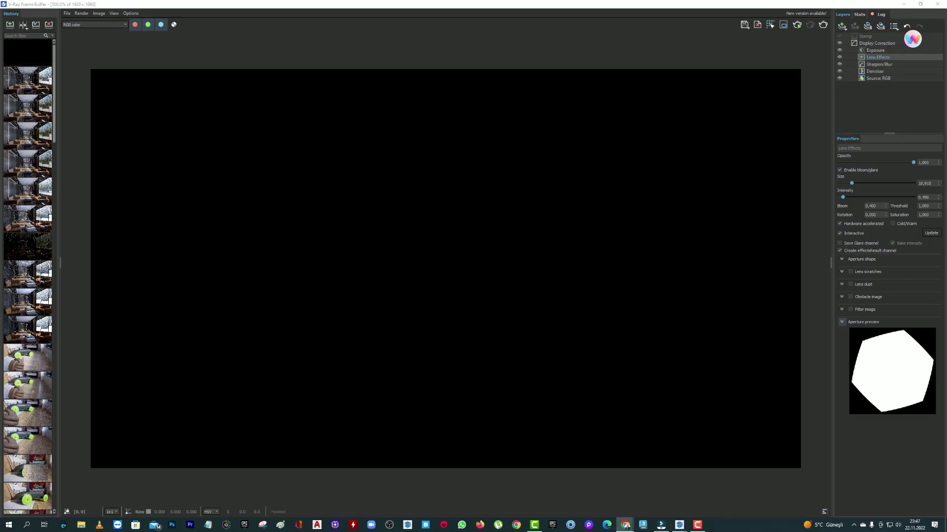
left_click(609, 204)
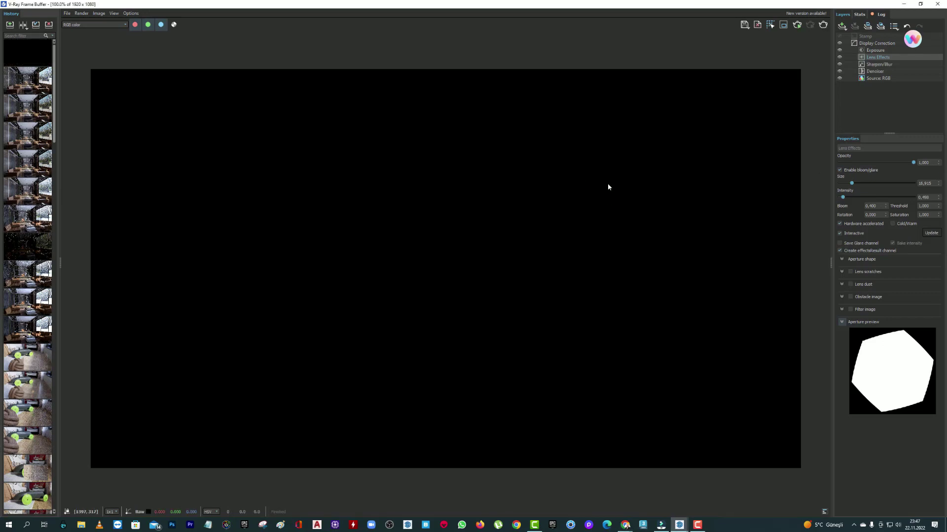
left_click(626, 525)
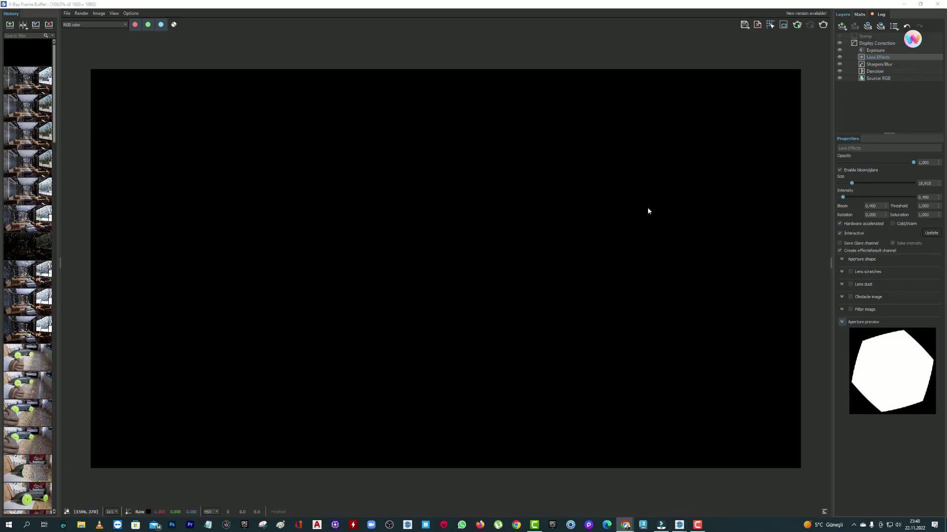
left_click_drag(561, 5, 567, 124)
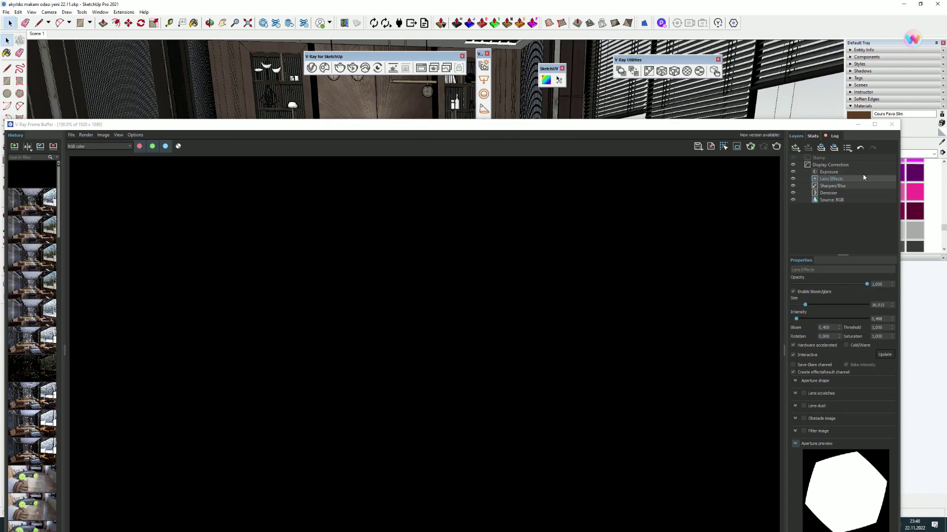
Re-render the office and drag the Exposure layer's Highlight Burn down to 0
left_click_drag(758, 127, 733, 33)
left_click(751, 52)
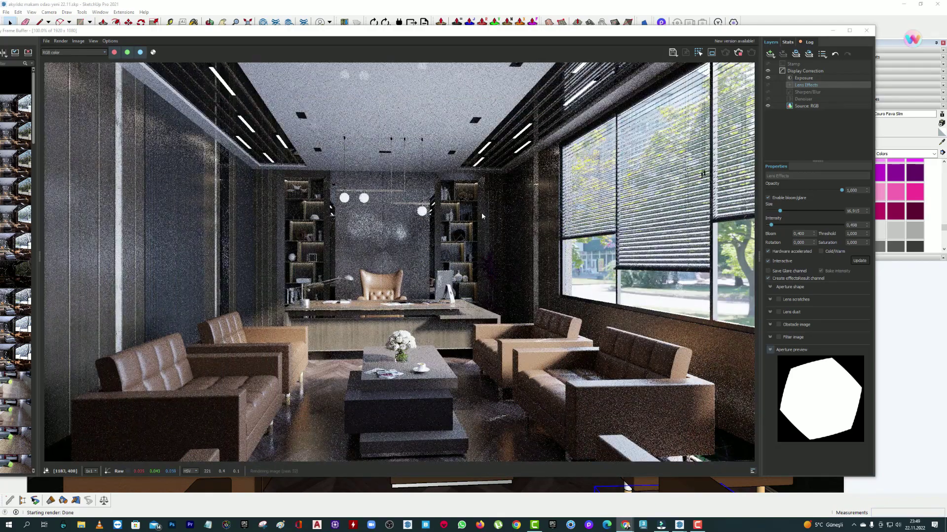
left_click(803, 78)
left_click_drag(779, 213, 764, 216)
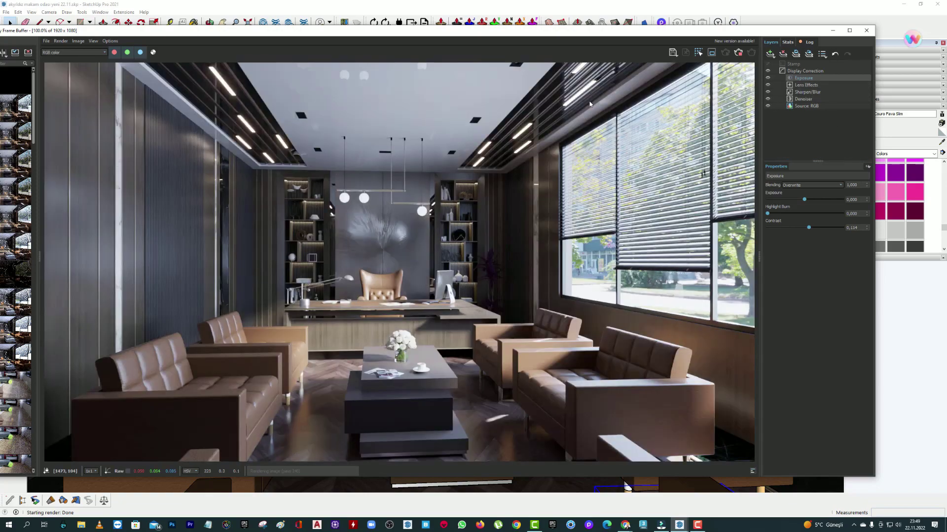
scroll(392, 193, "up", 2)
scroll(392, 194, "down", 2)
left_click_drag(542, 30, 518, 317)
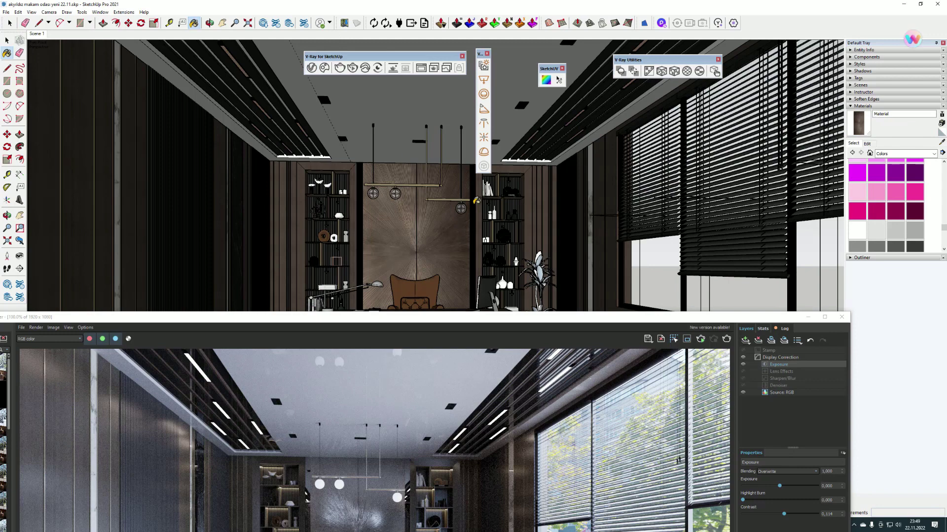
Lower Material's reflection glossiness from 0.85 to 0.68 and re-render the office
scroll(398, 284, "up", 3)
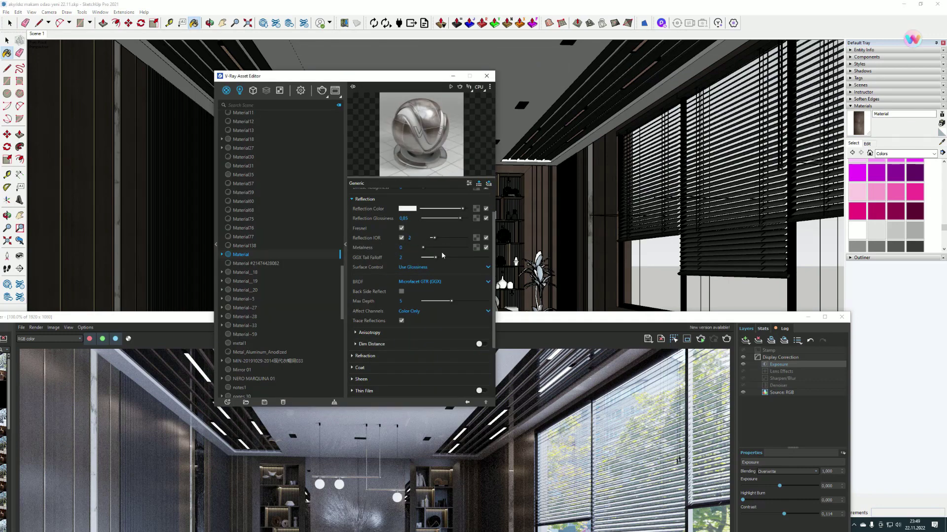
scroll(442, 251, "up", 1)
left_click_drag(460, 256, 453, 257)
left_click(487, 75)
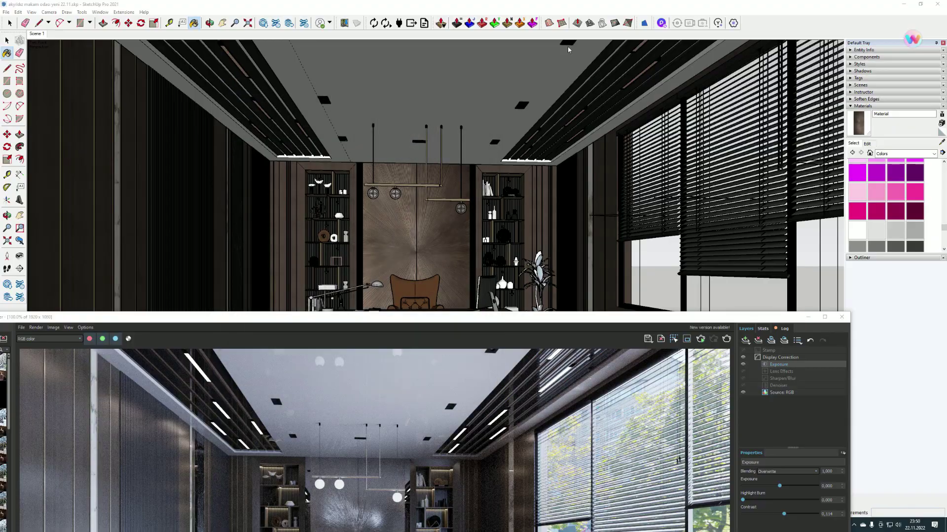
left_click(677, 22)
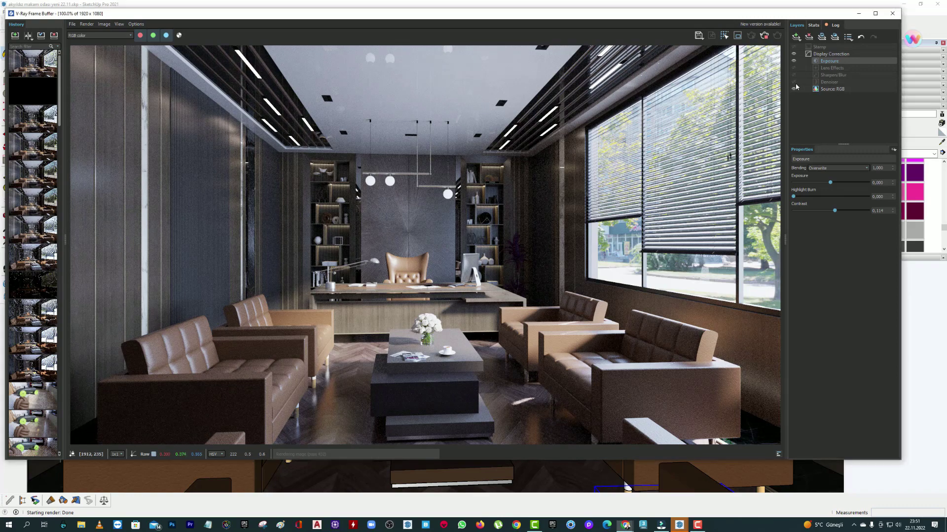
scroll(372, 218, "up", 4)
scroll(510, 199, "down", 4)
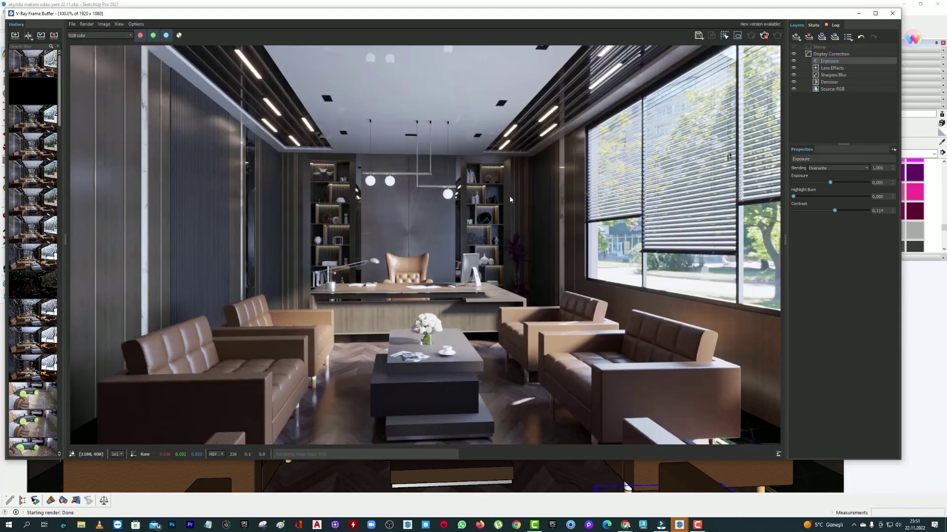
mouse_move(511, 13)
left_mouse_down()
mouse_move(498, 123)
mouse_move(497, 33)
left_mouse_up()
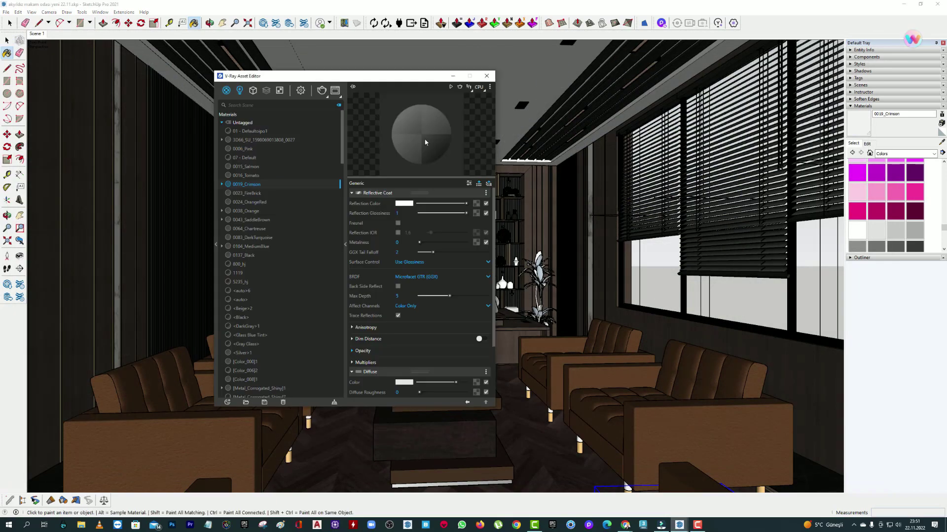
Close the V-Ray Asset Editor and return to the Select tool with Space
left_click(486, 76)
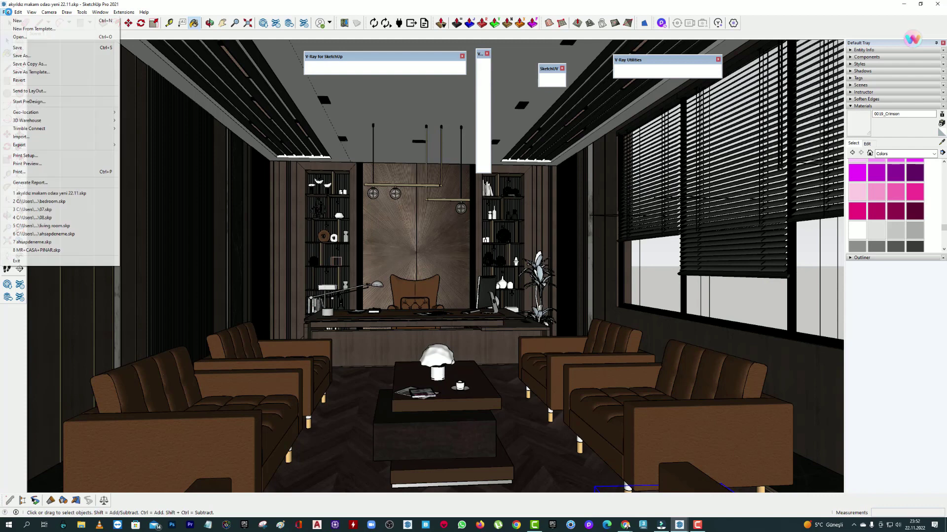
left_click(5, 12)
key("space")
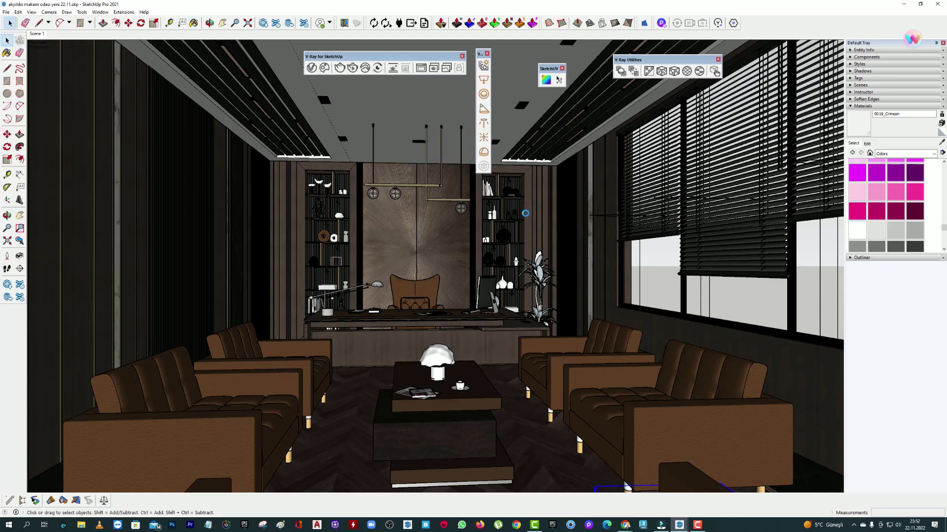